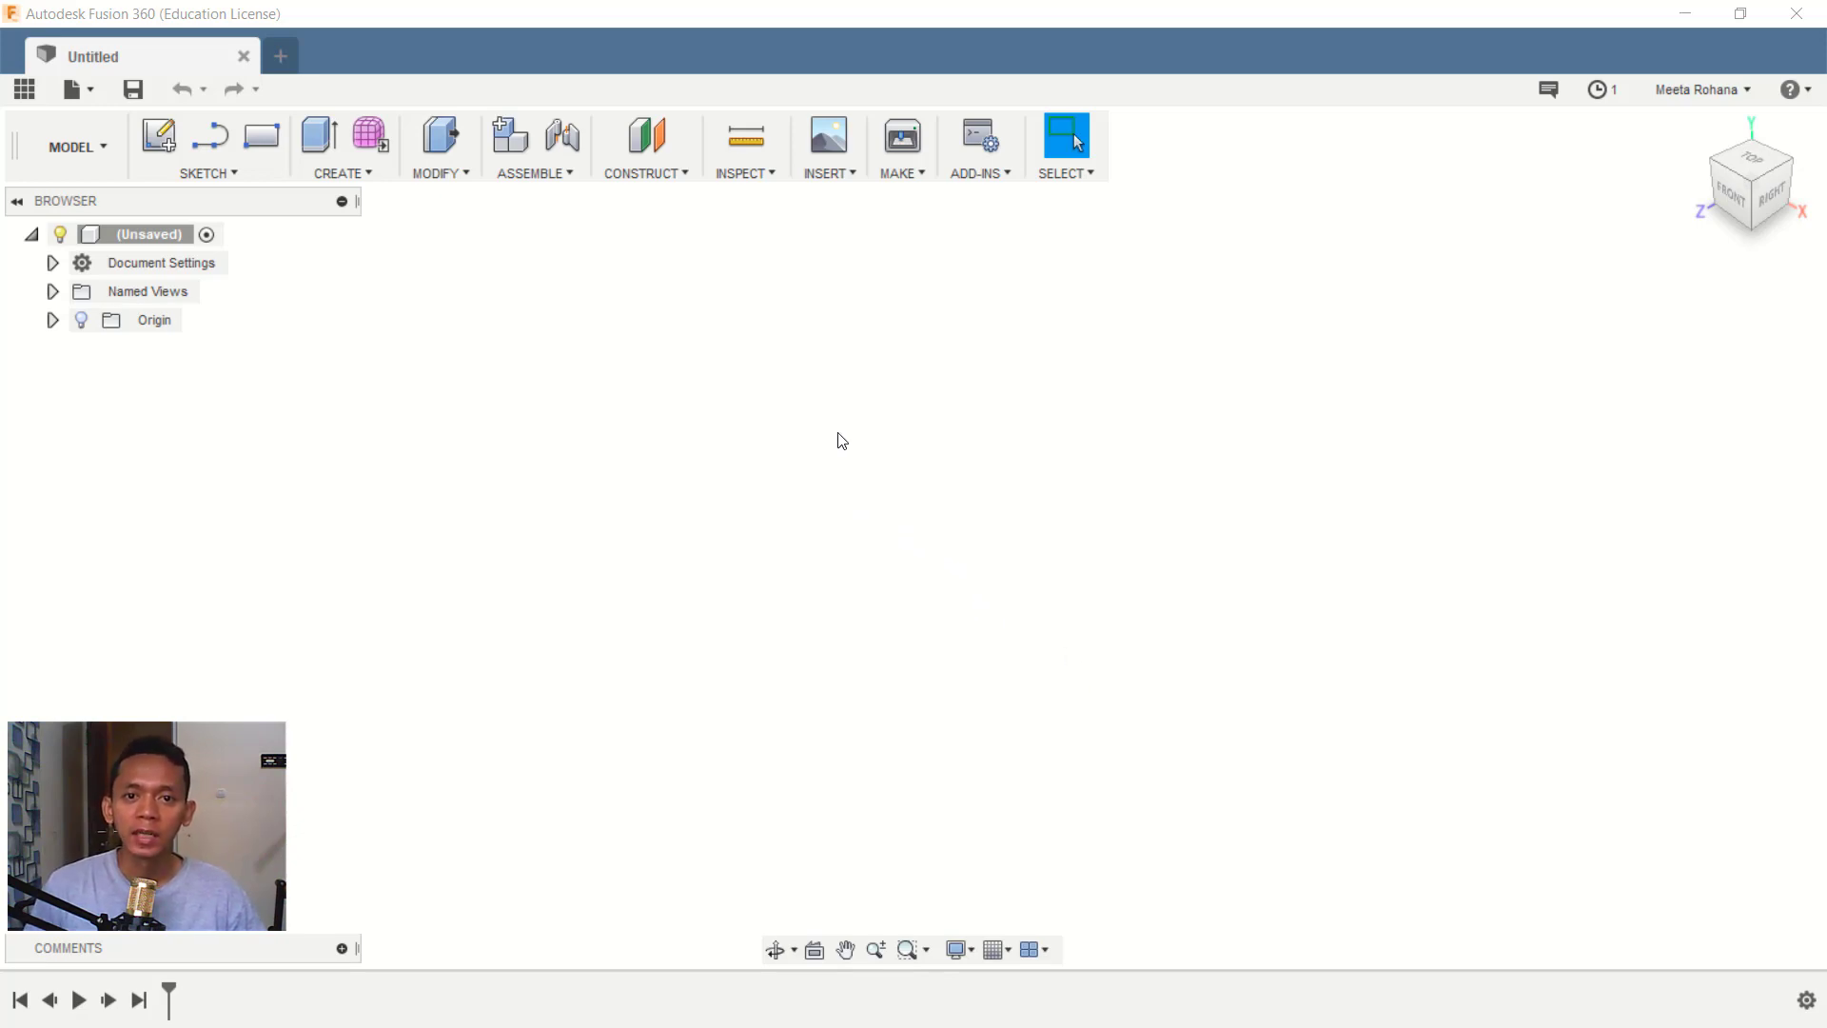
Switch to the Sheet Metal workspace and sketch an origin-centred circle on the XZ plane
click(71, 154)
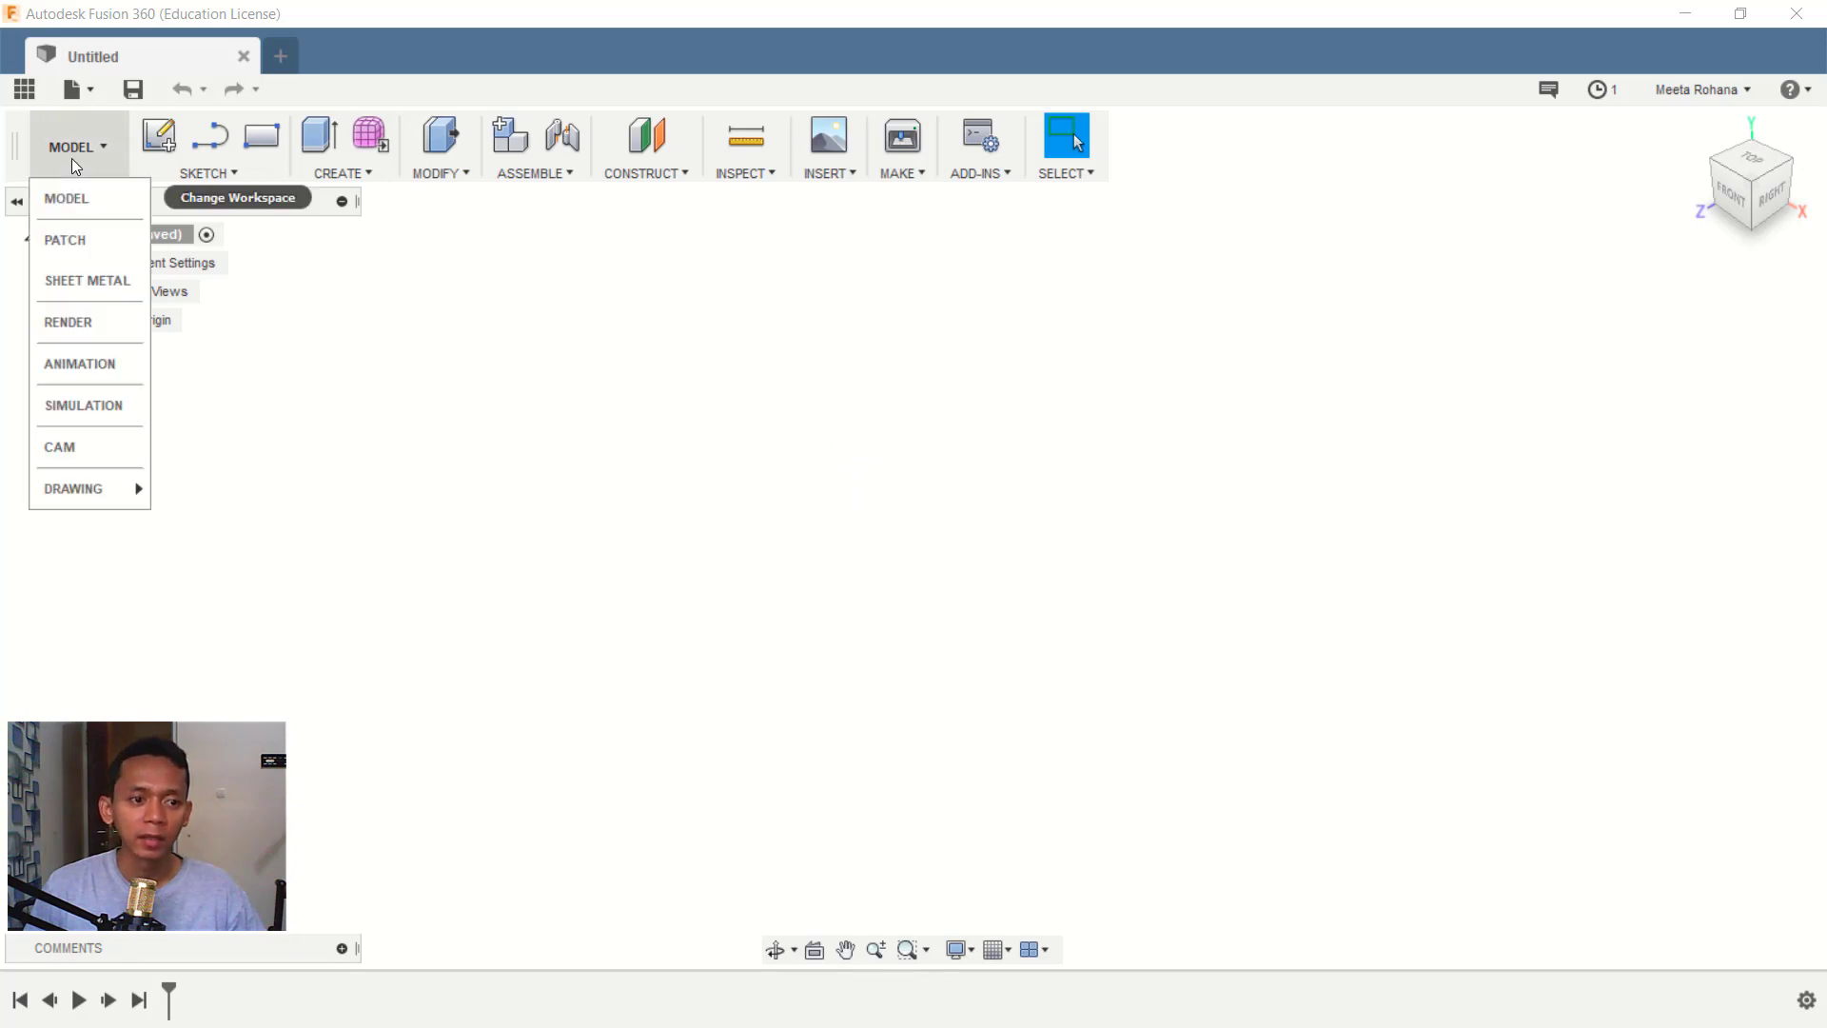
click(89, 271)
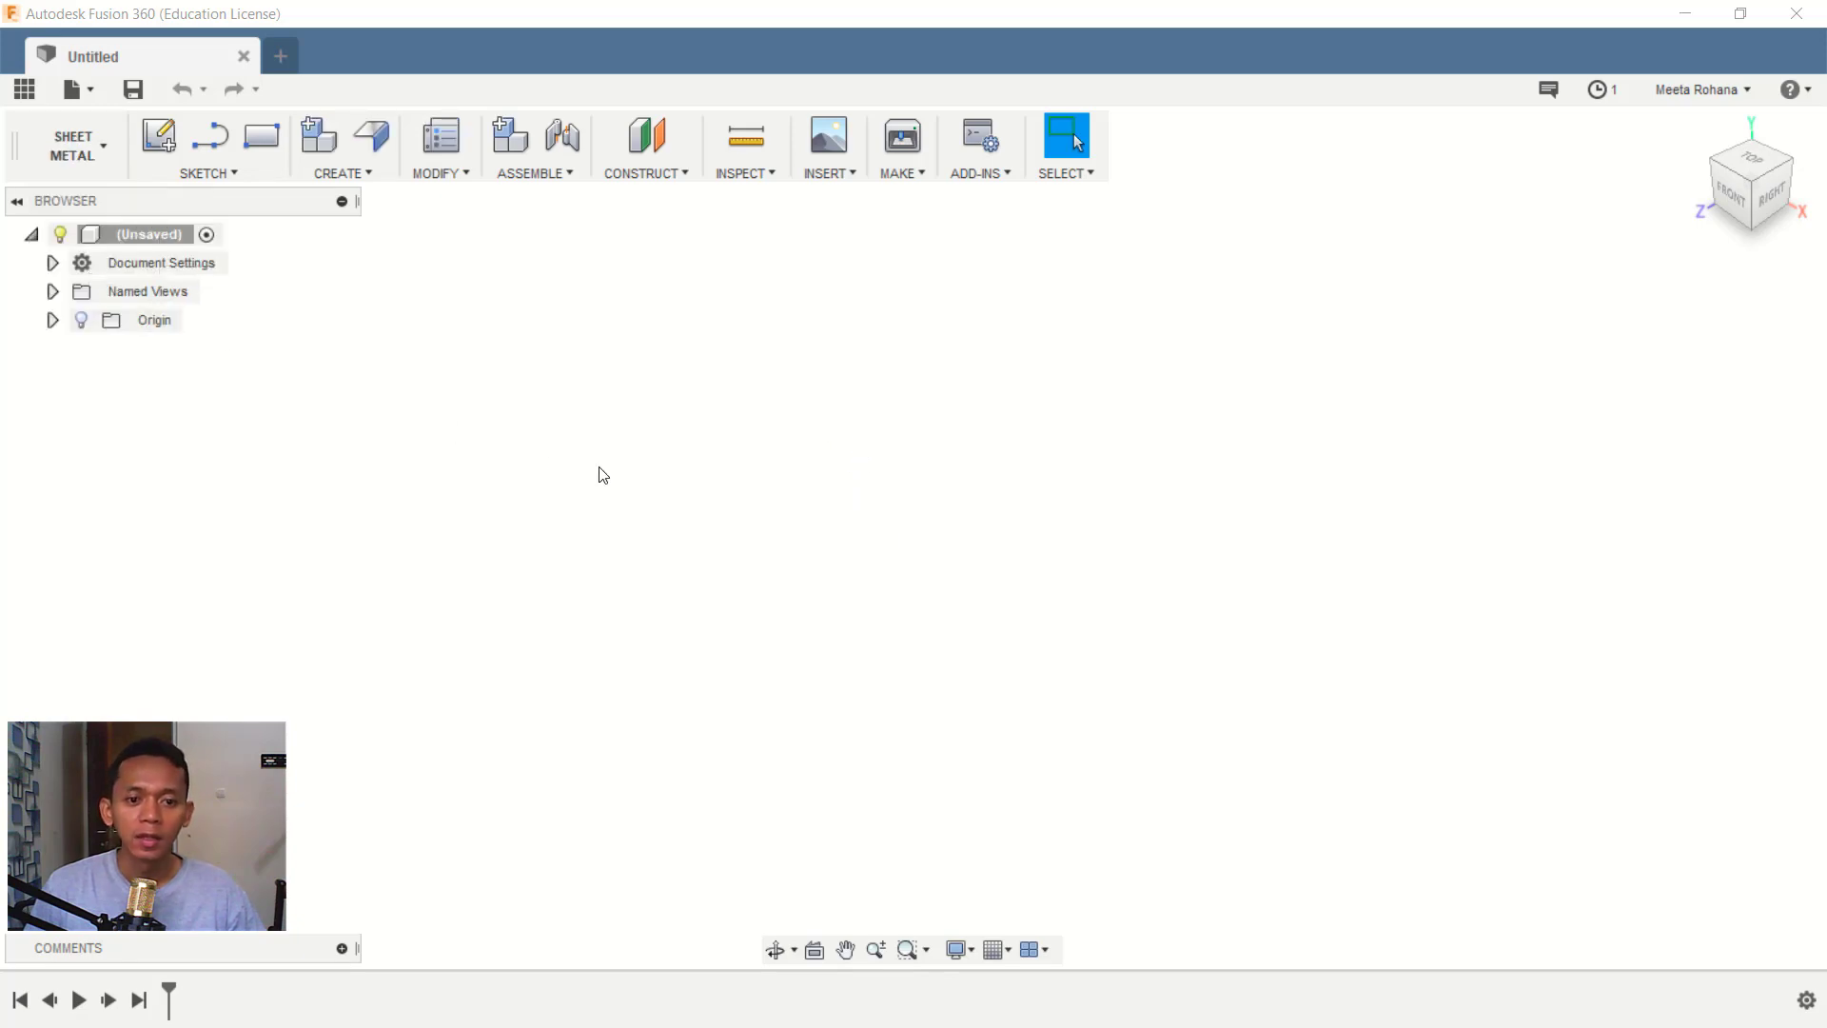
click(224, 176)
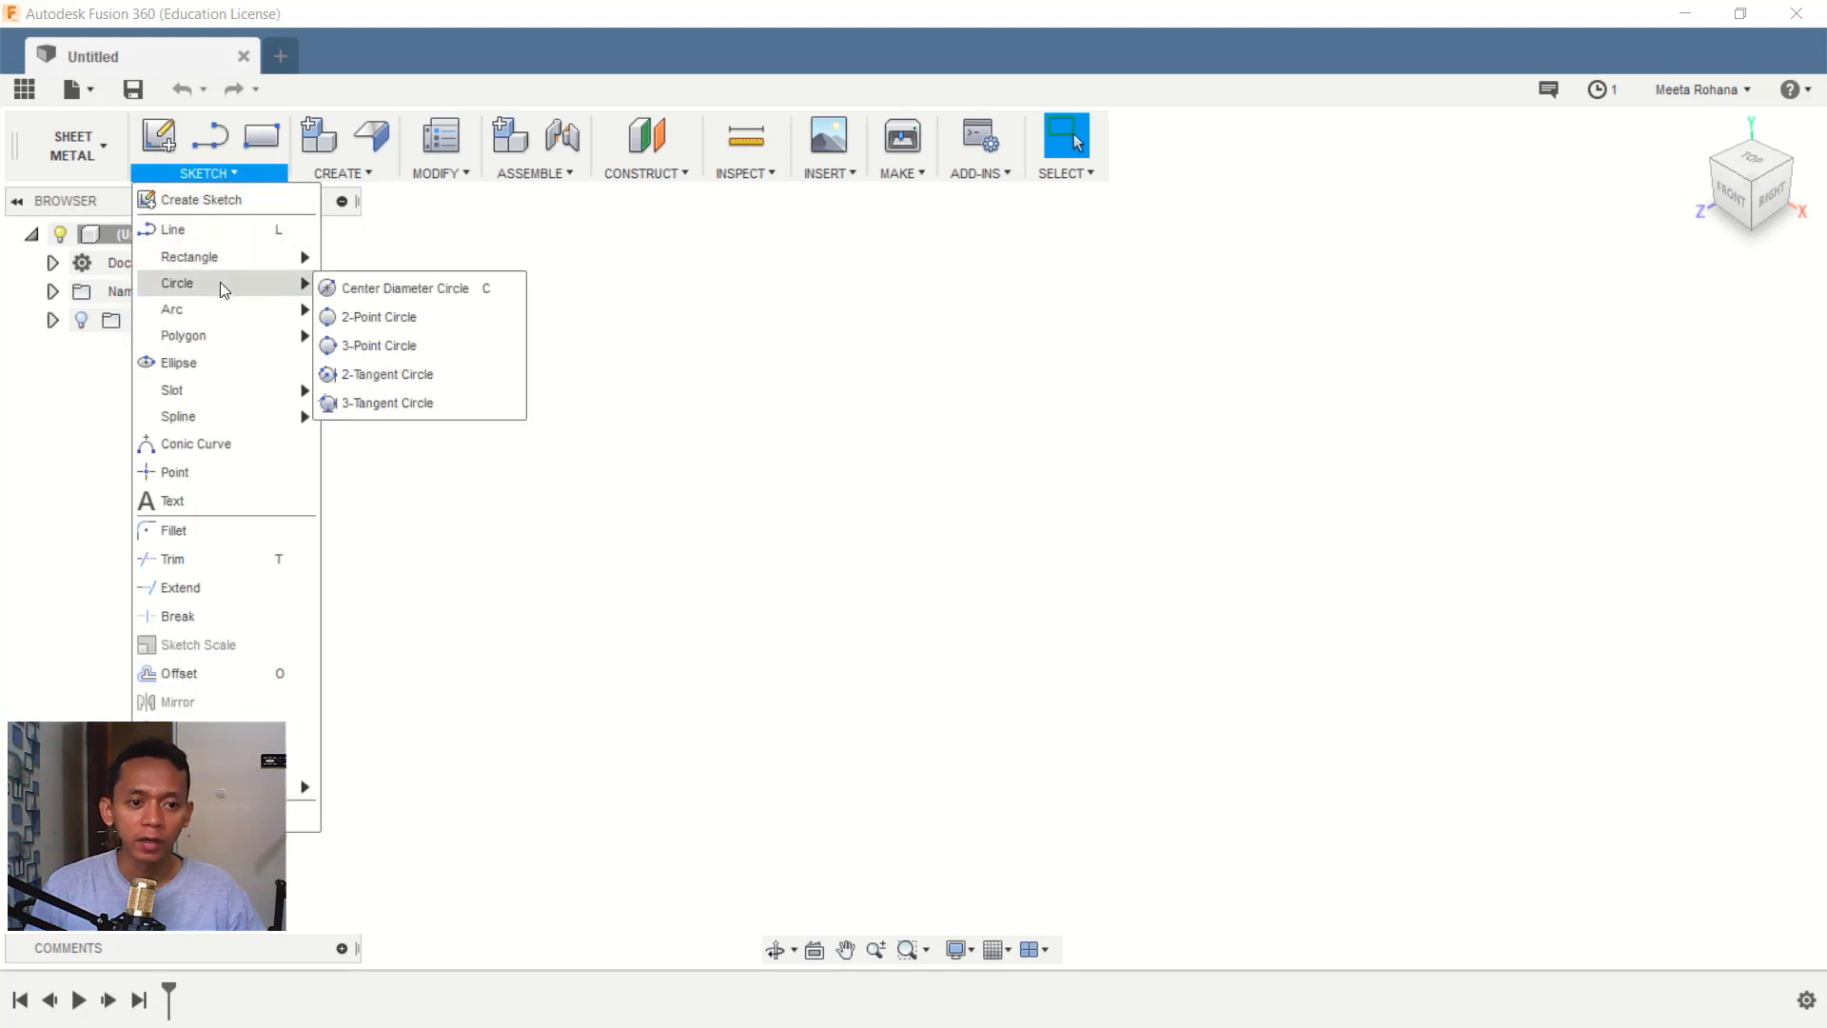
click(392, 288)
click(916, 590)
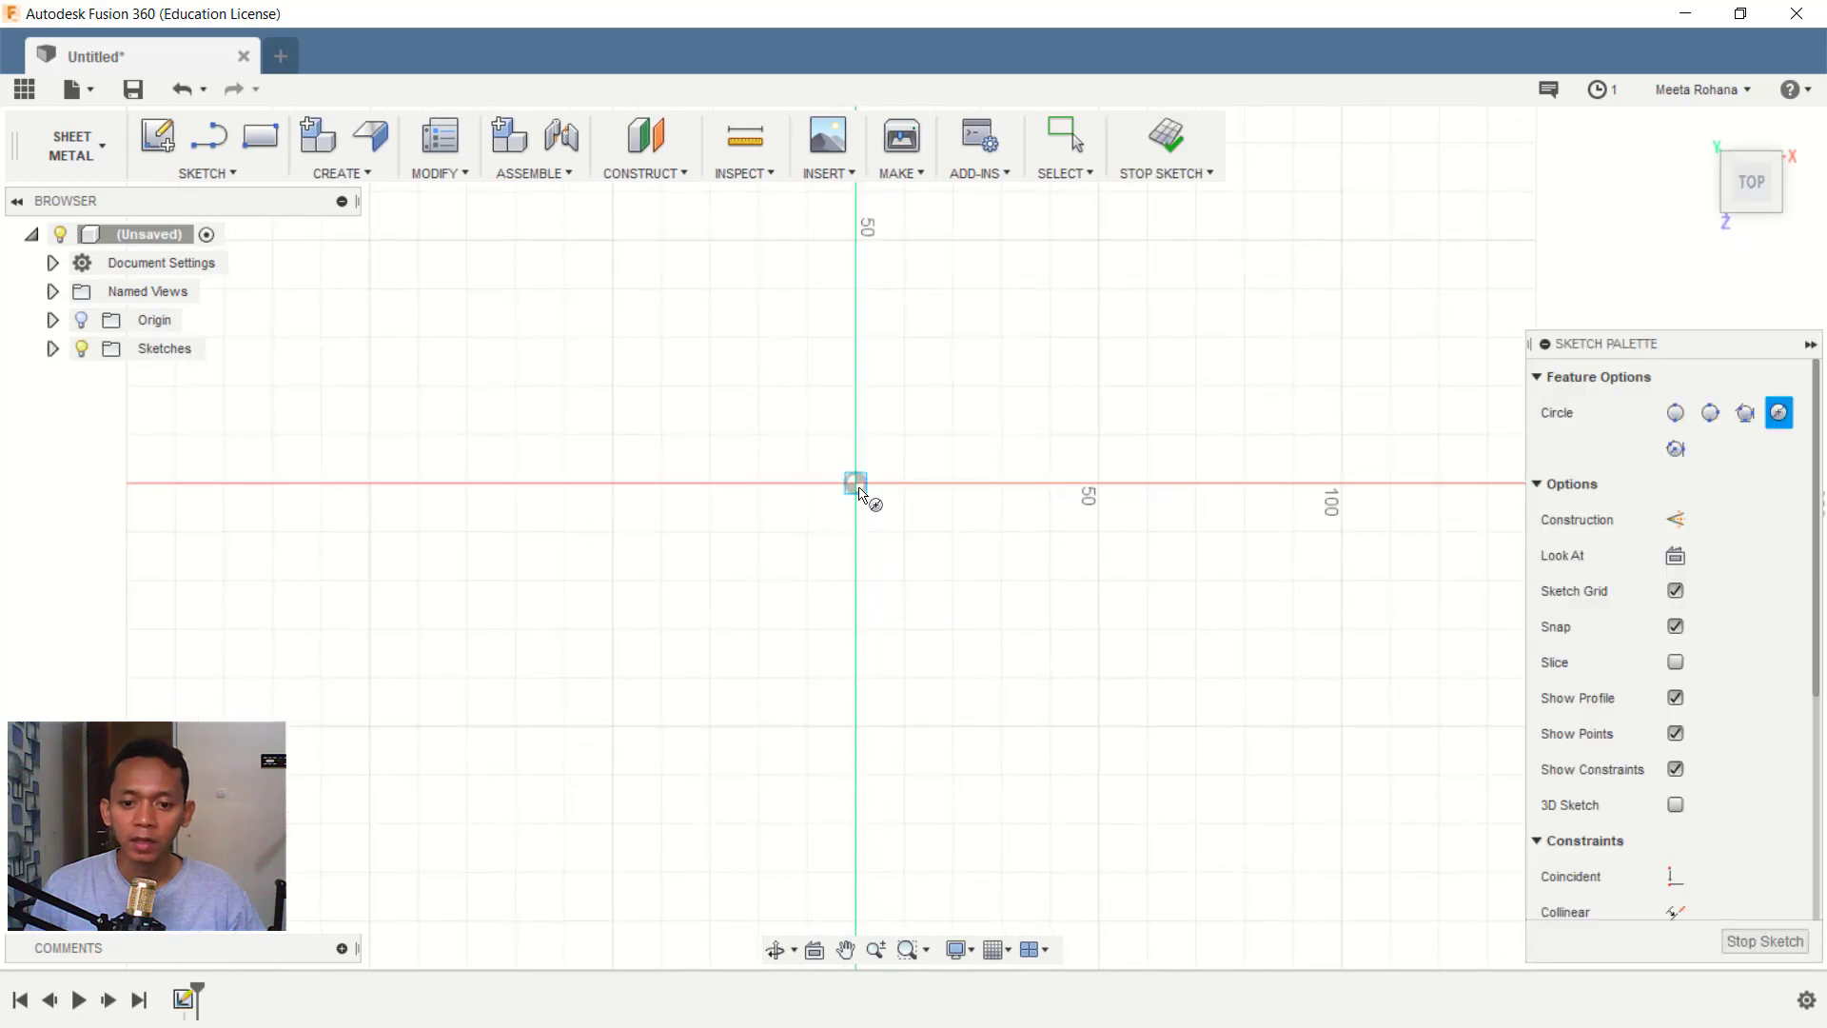
click(856, 484)
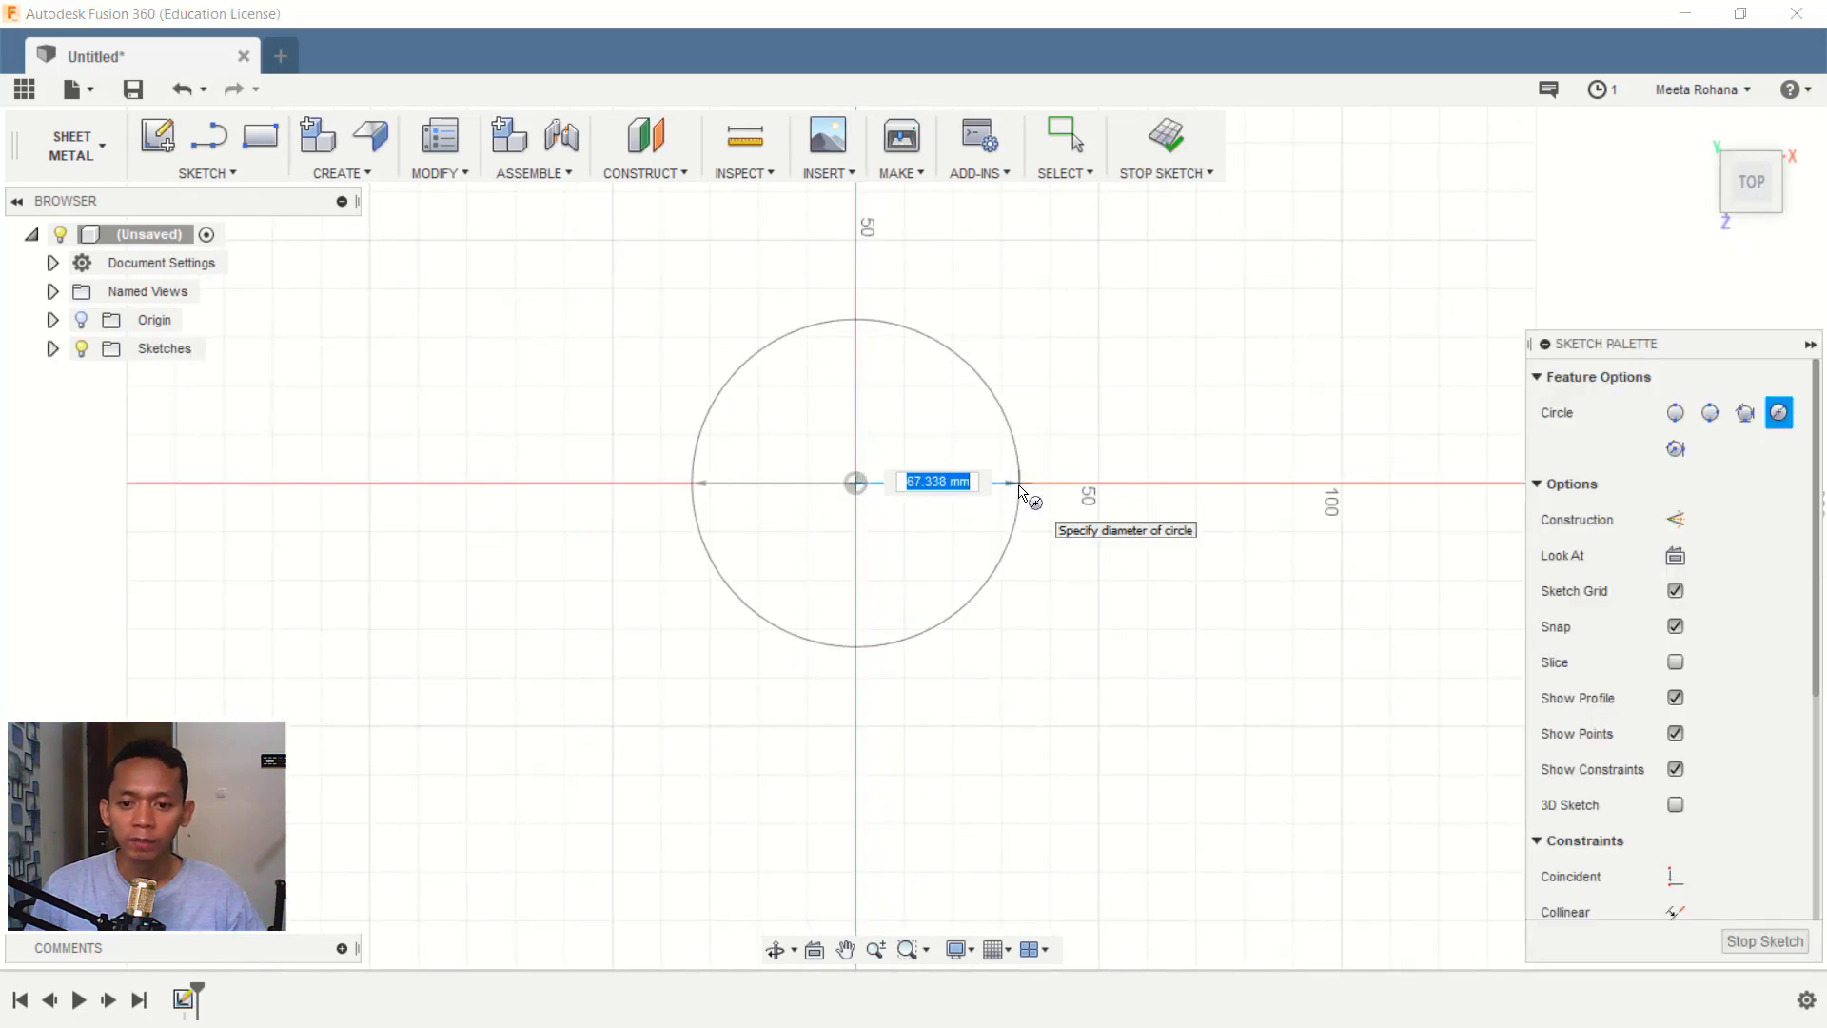
click(1007, 487)
scroll(874, 323, up, 1)
scroll(854, 351, up, 2)
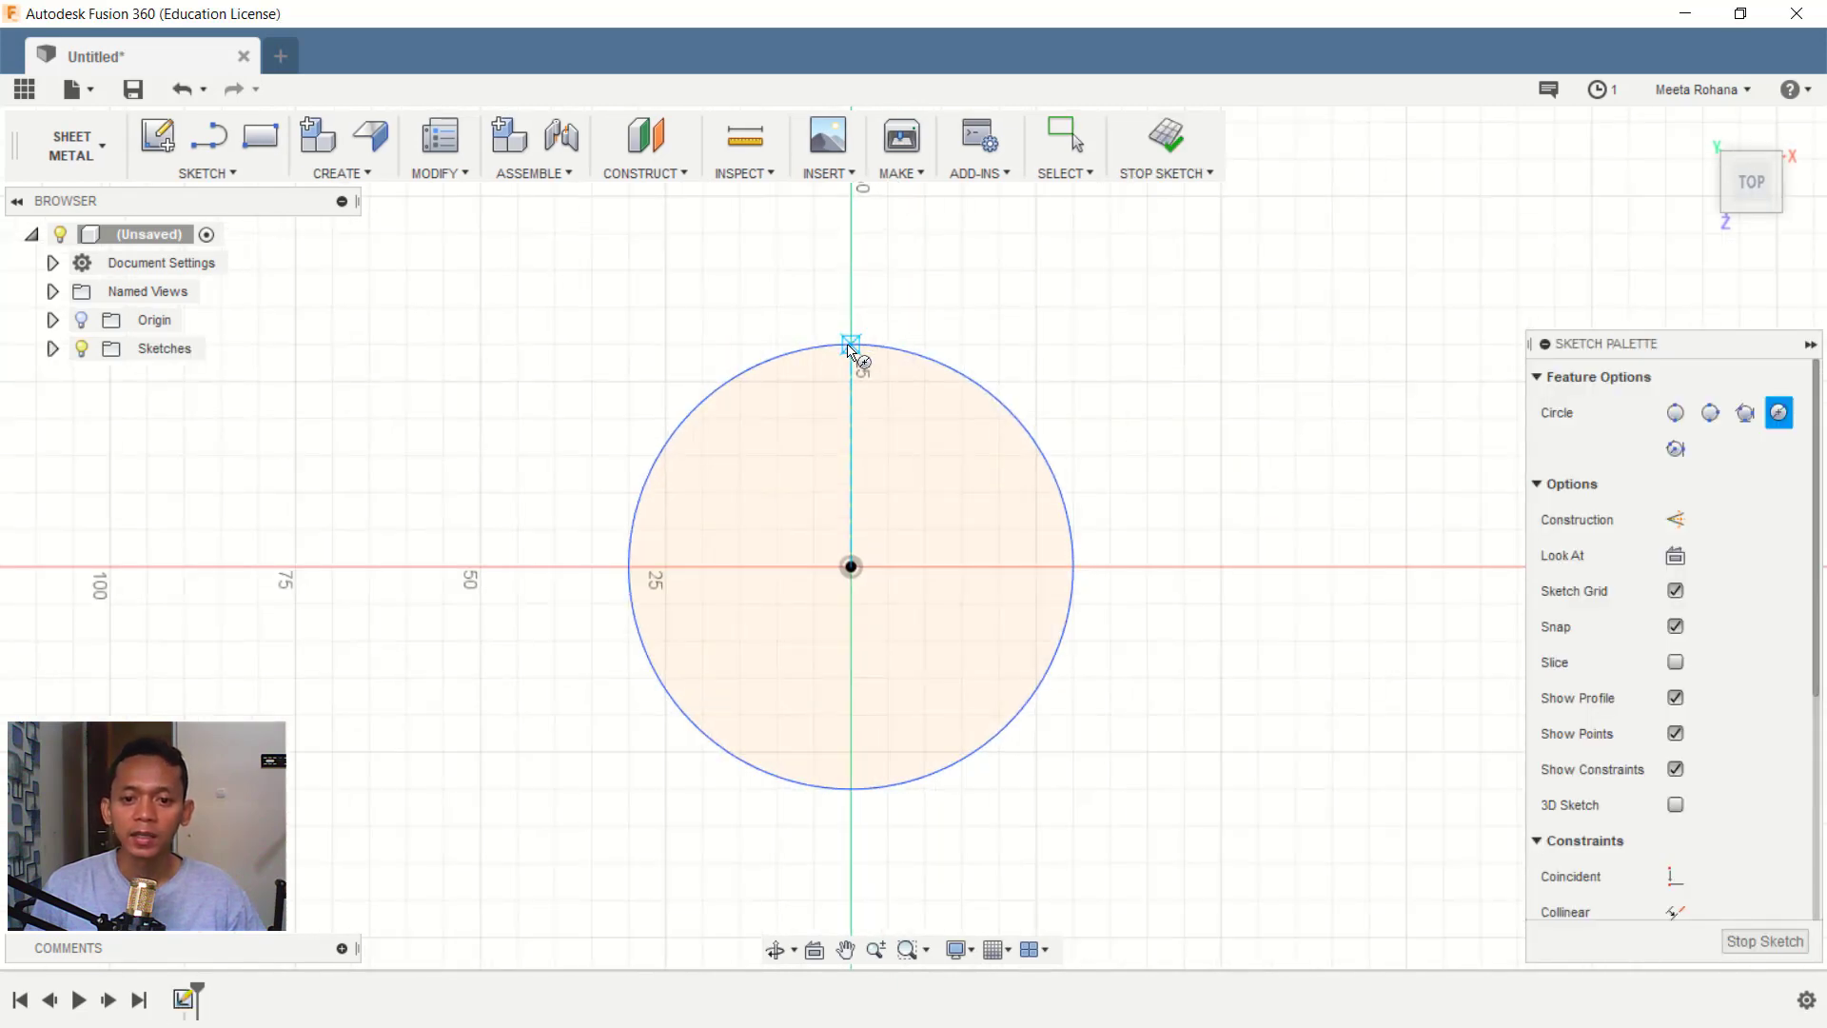
scroll(851, 352, up, 2)
Draw two closely spaced lines from the circle centre up past its top edge
click(208, 139)
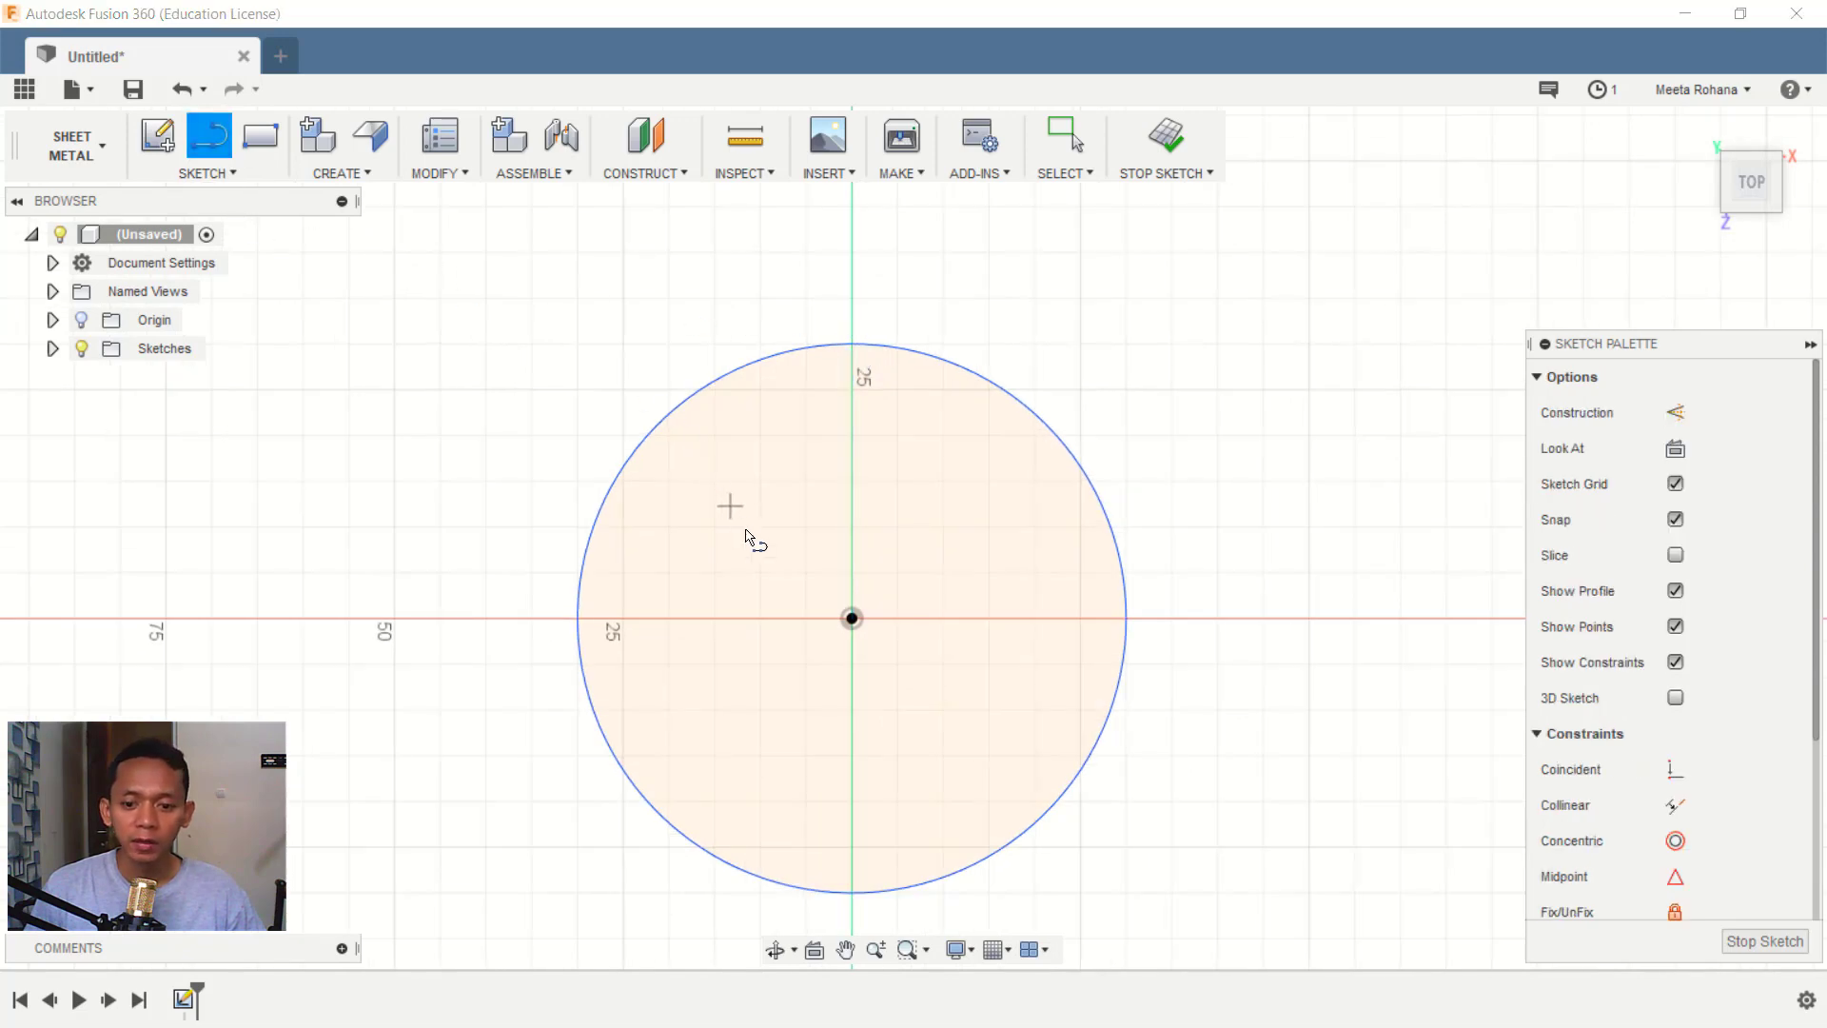
click(851, 618)
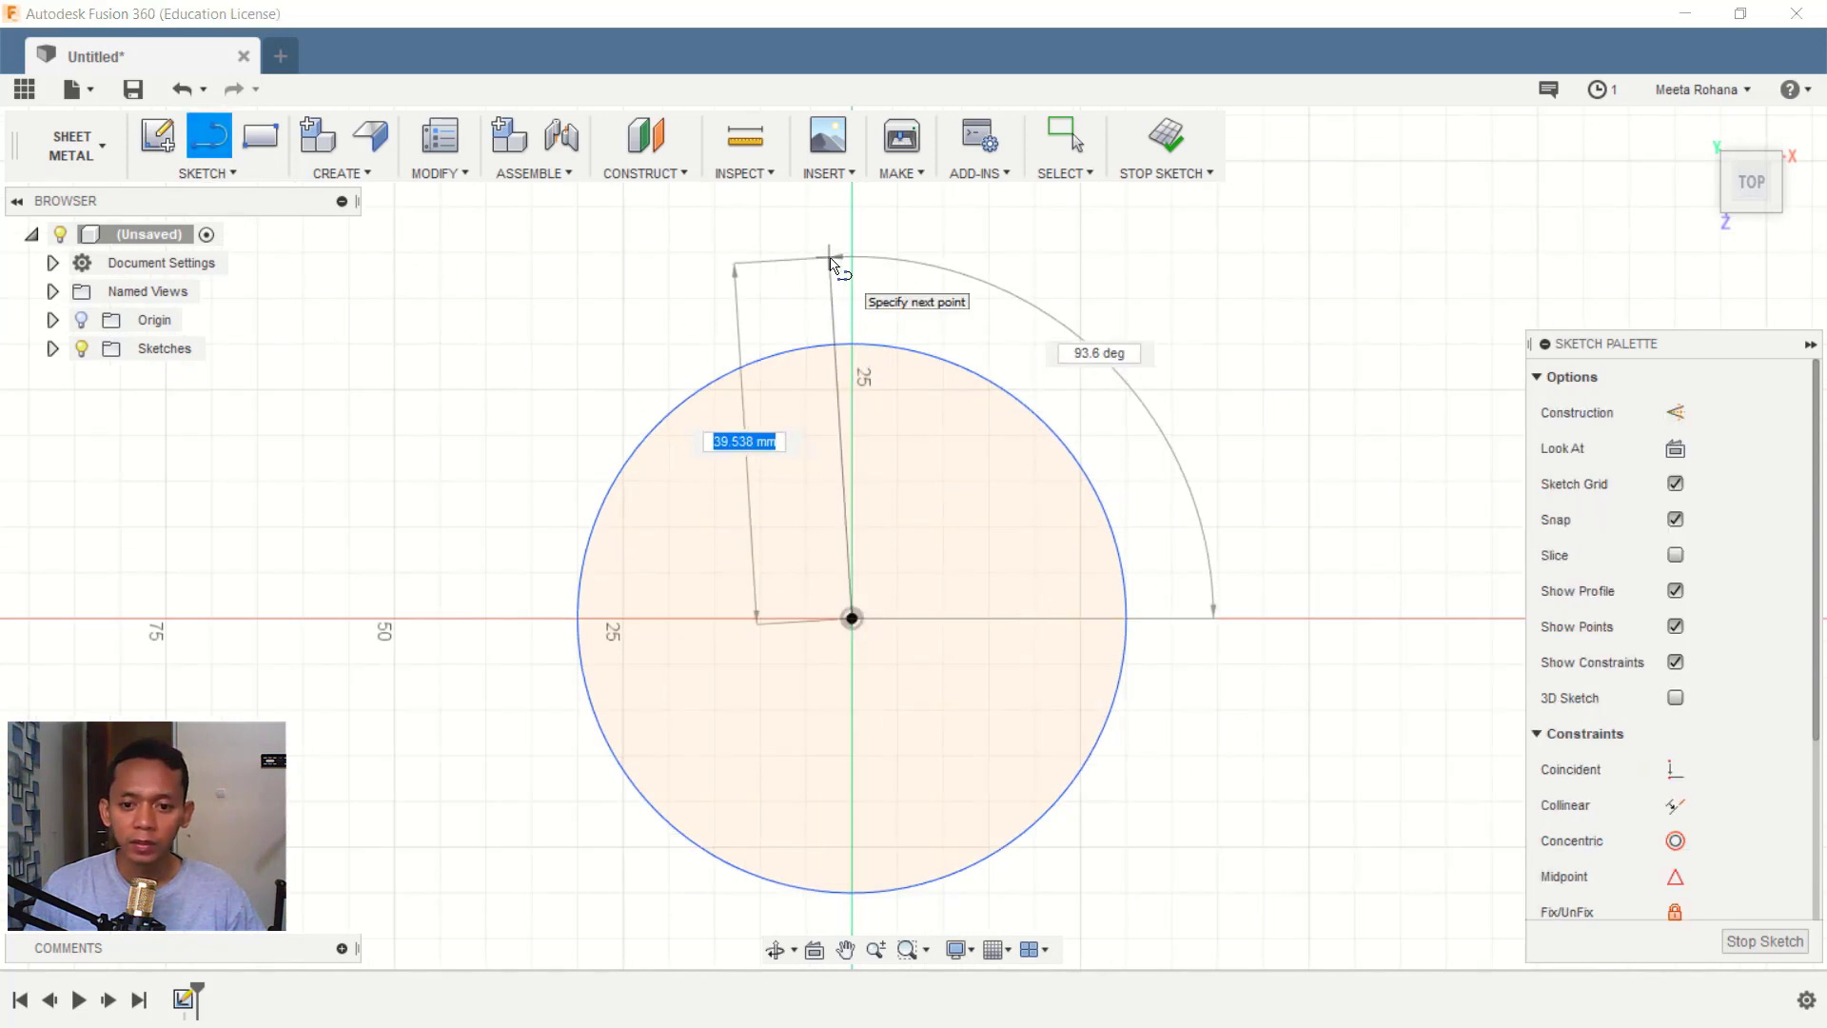
click(831, 259)
click(889, 255)
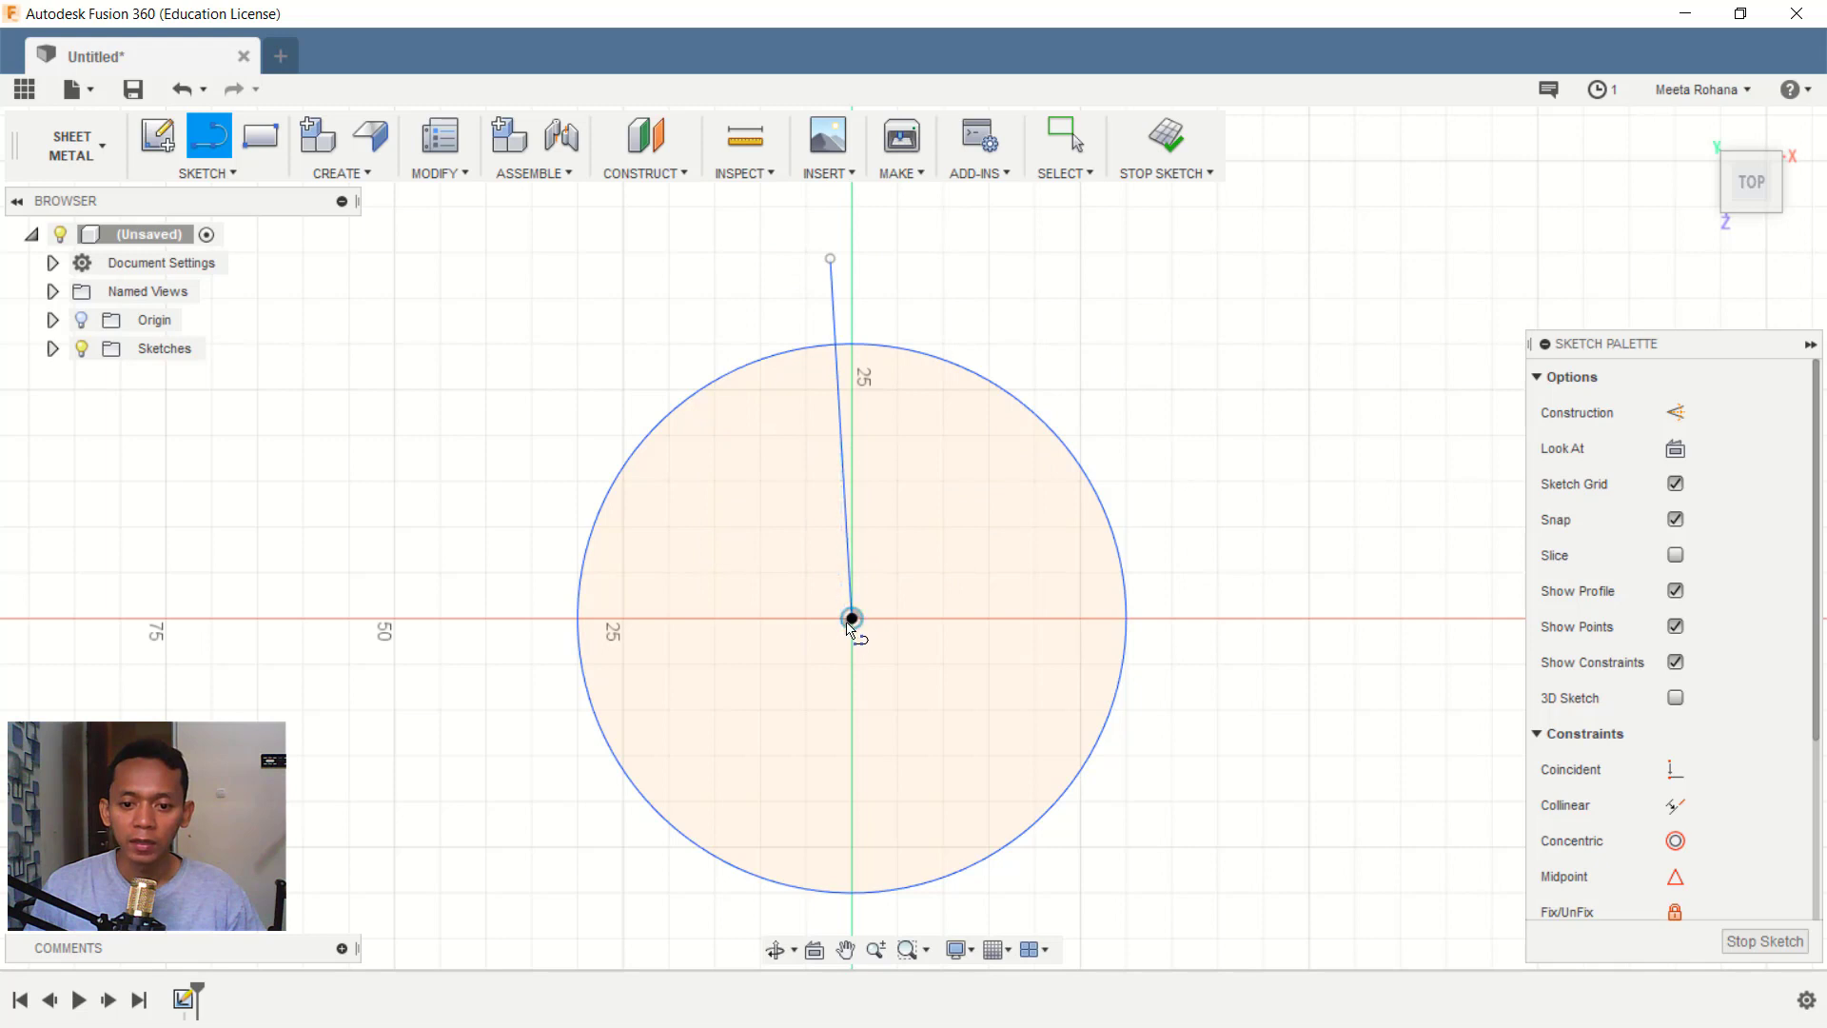
click(852, 618)
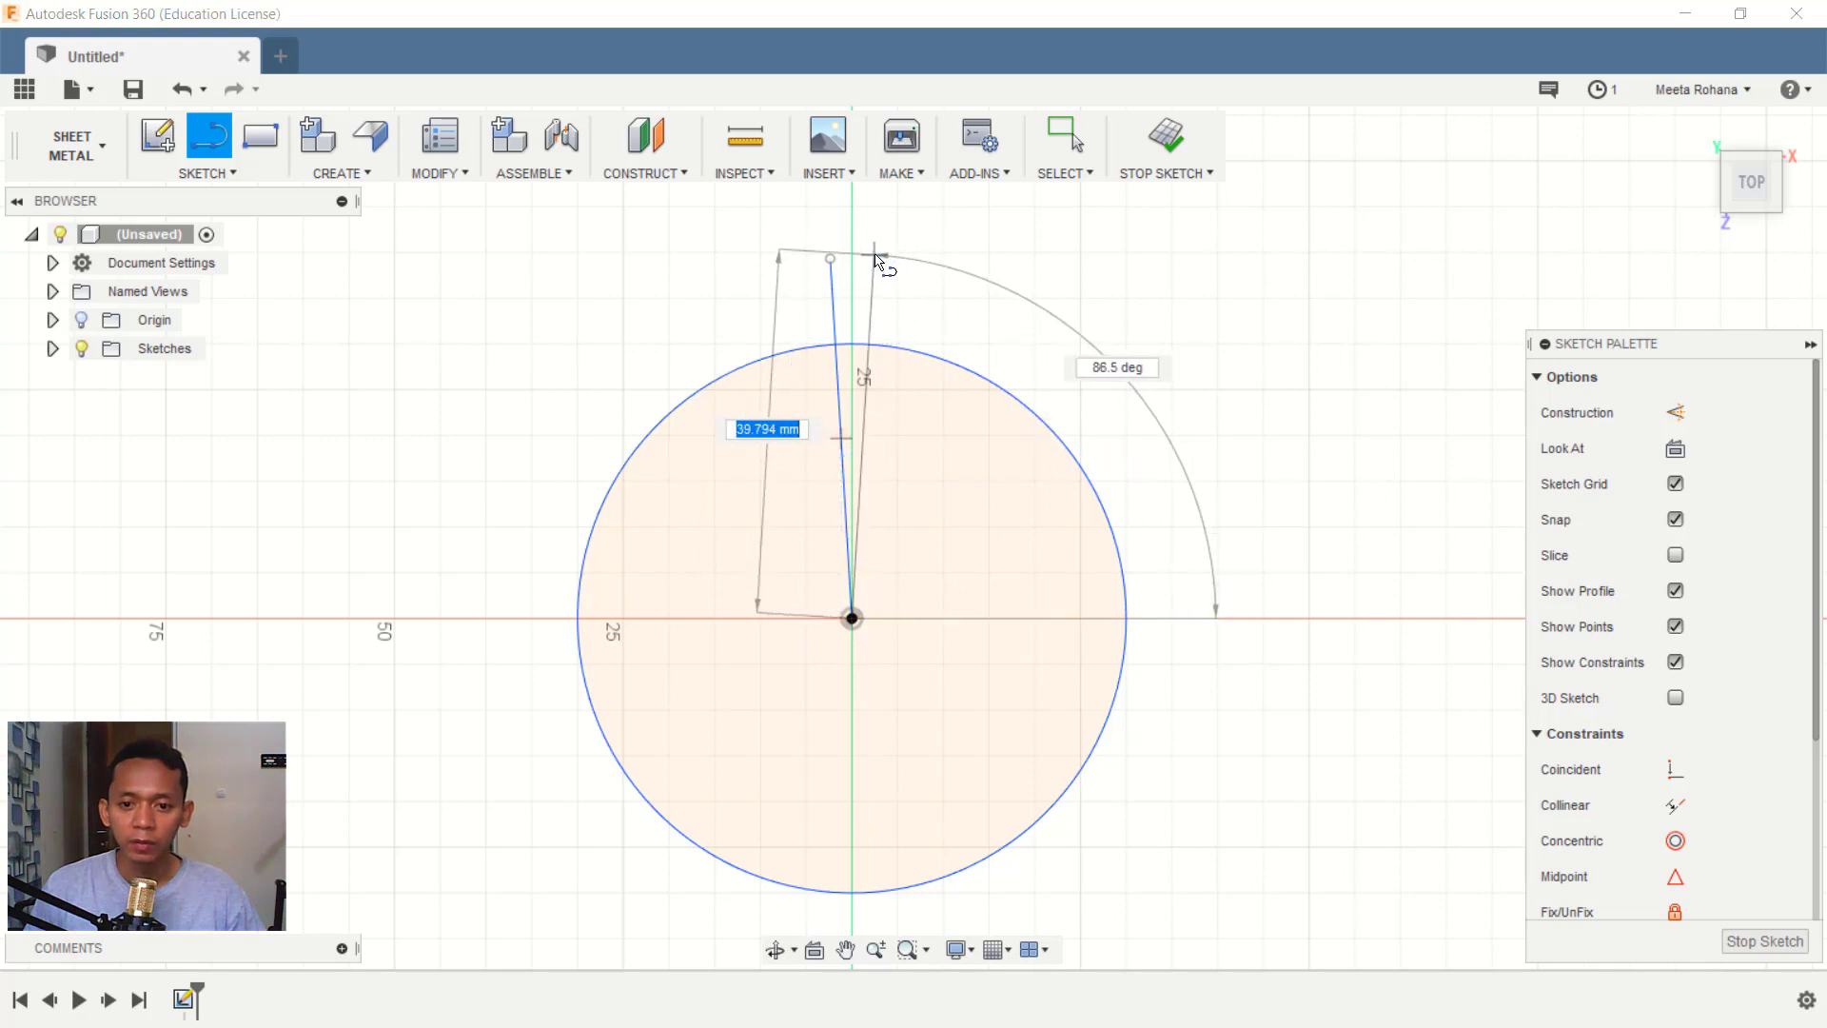
click(877, 259)
key(Escape)
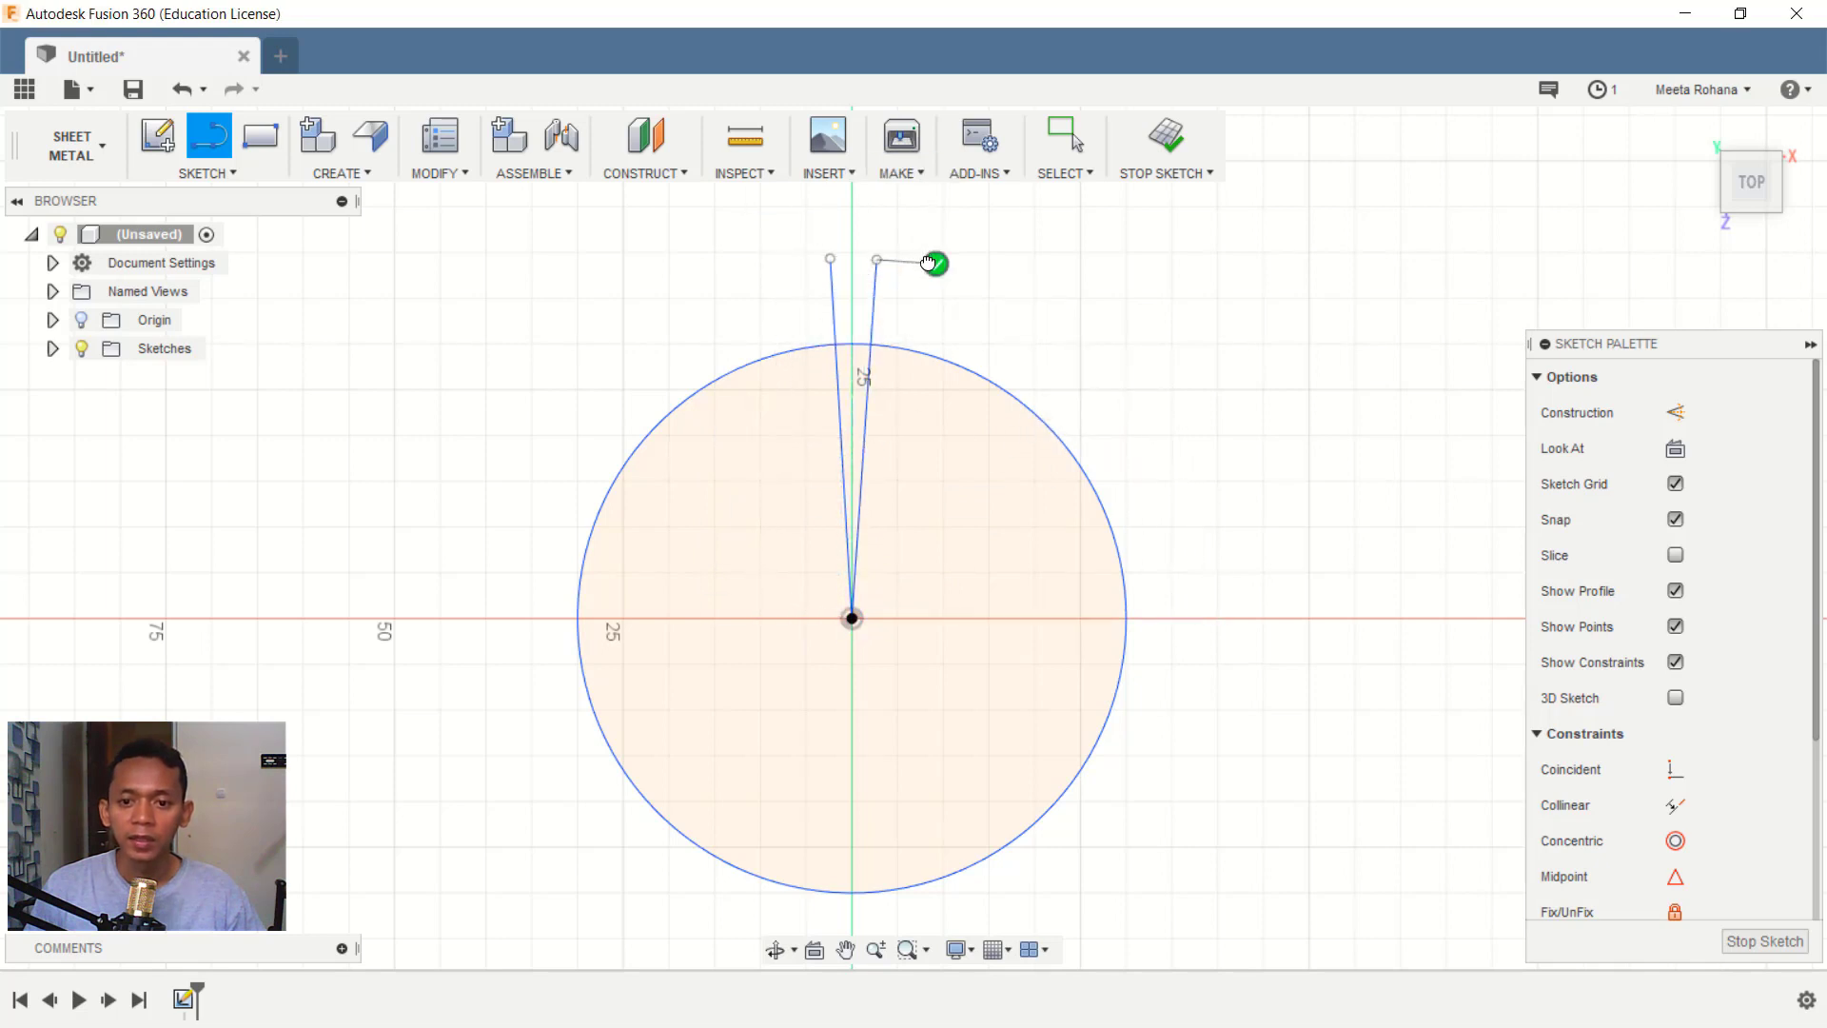
scroll(899, 361, up, 3)
Convert both new lines to construction geometry
right_click(928, 286)
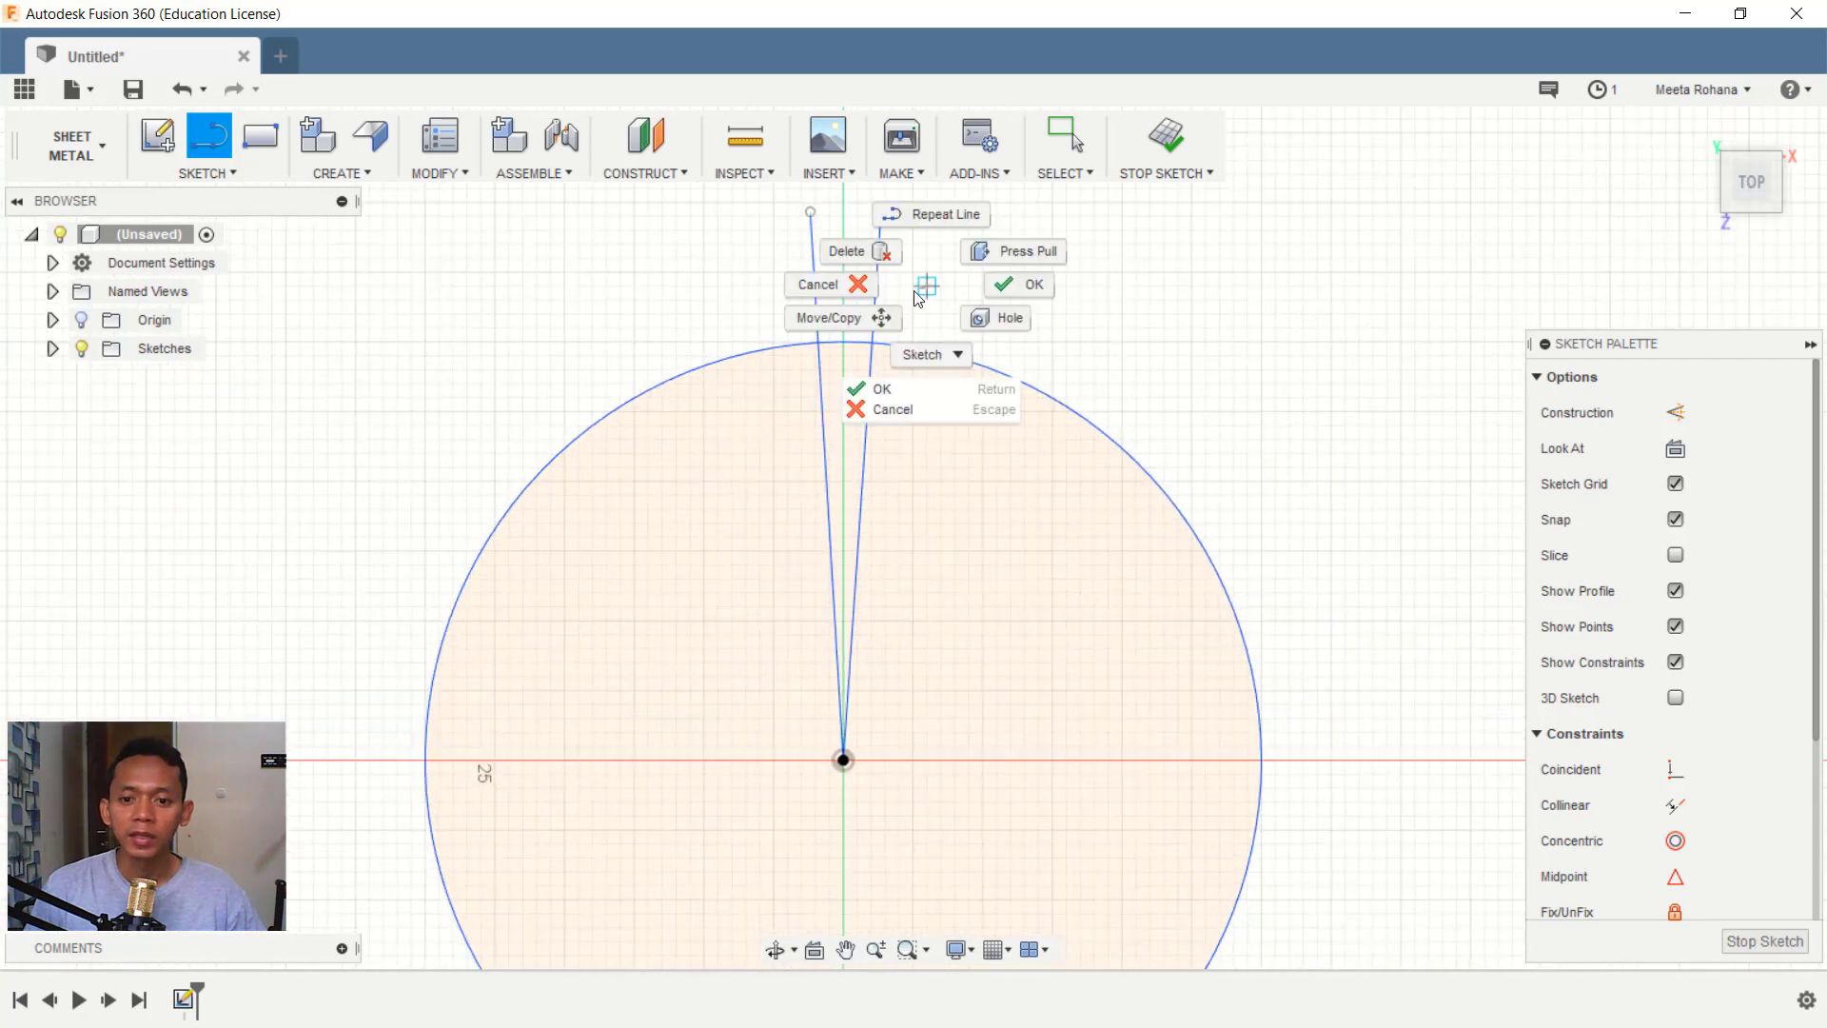
click(1013, 284)
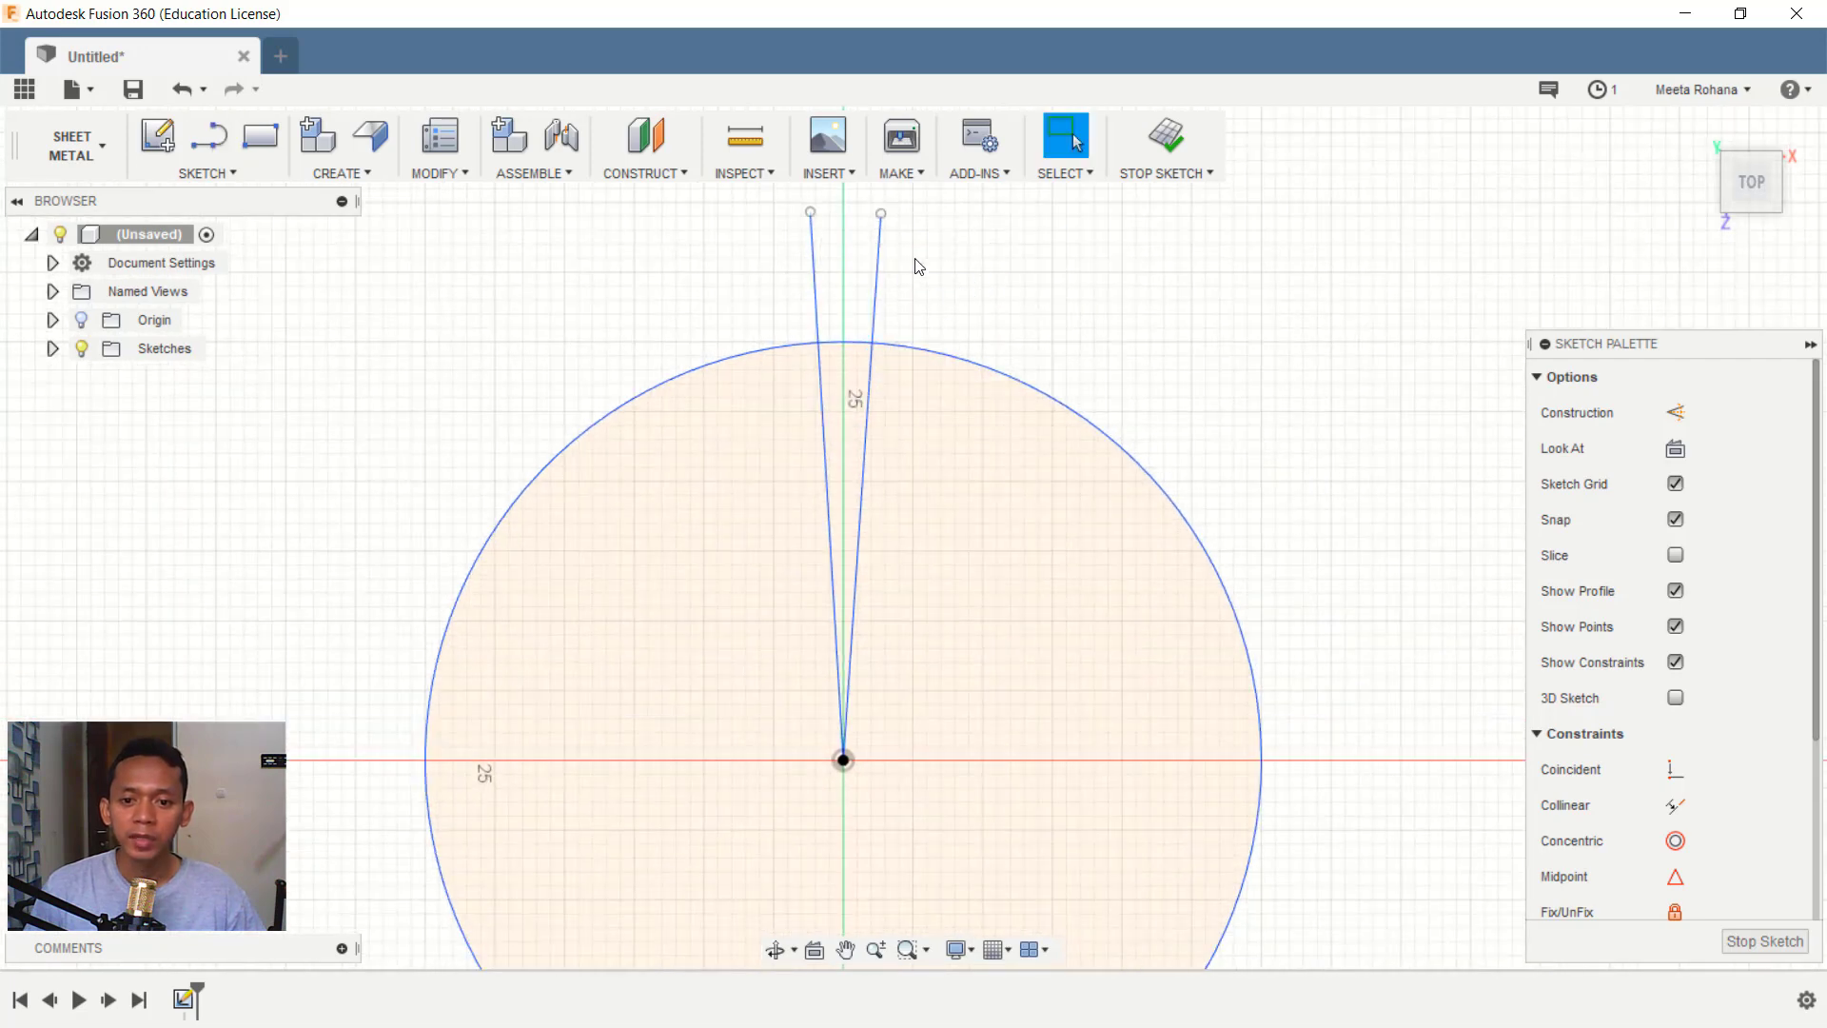
drag(940, 246, 811, 273)
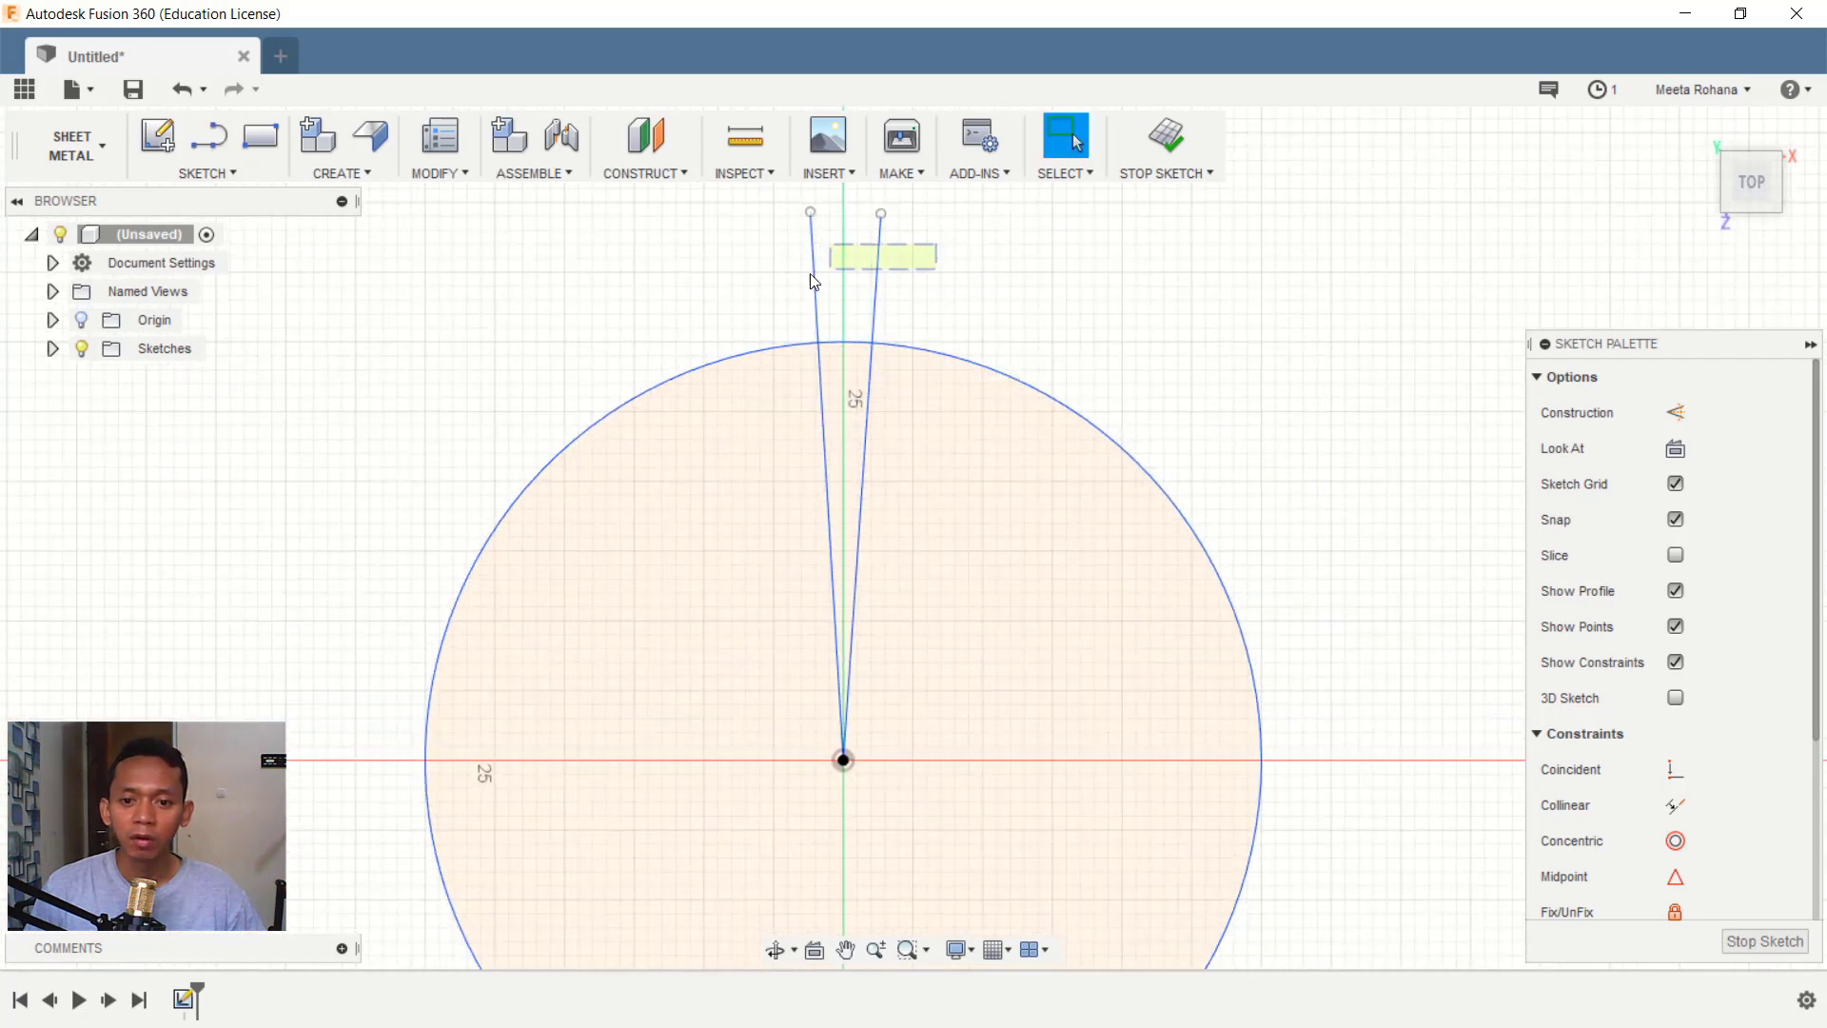
right_click(882, 273)
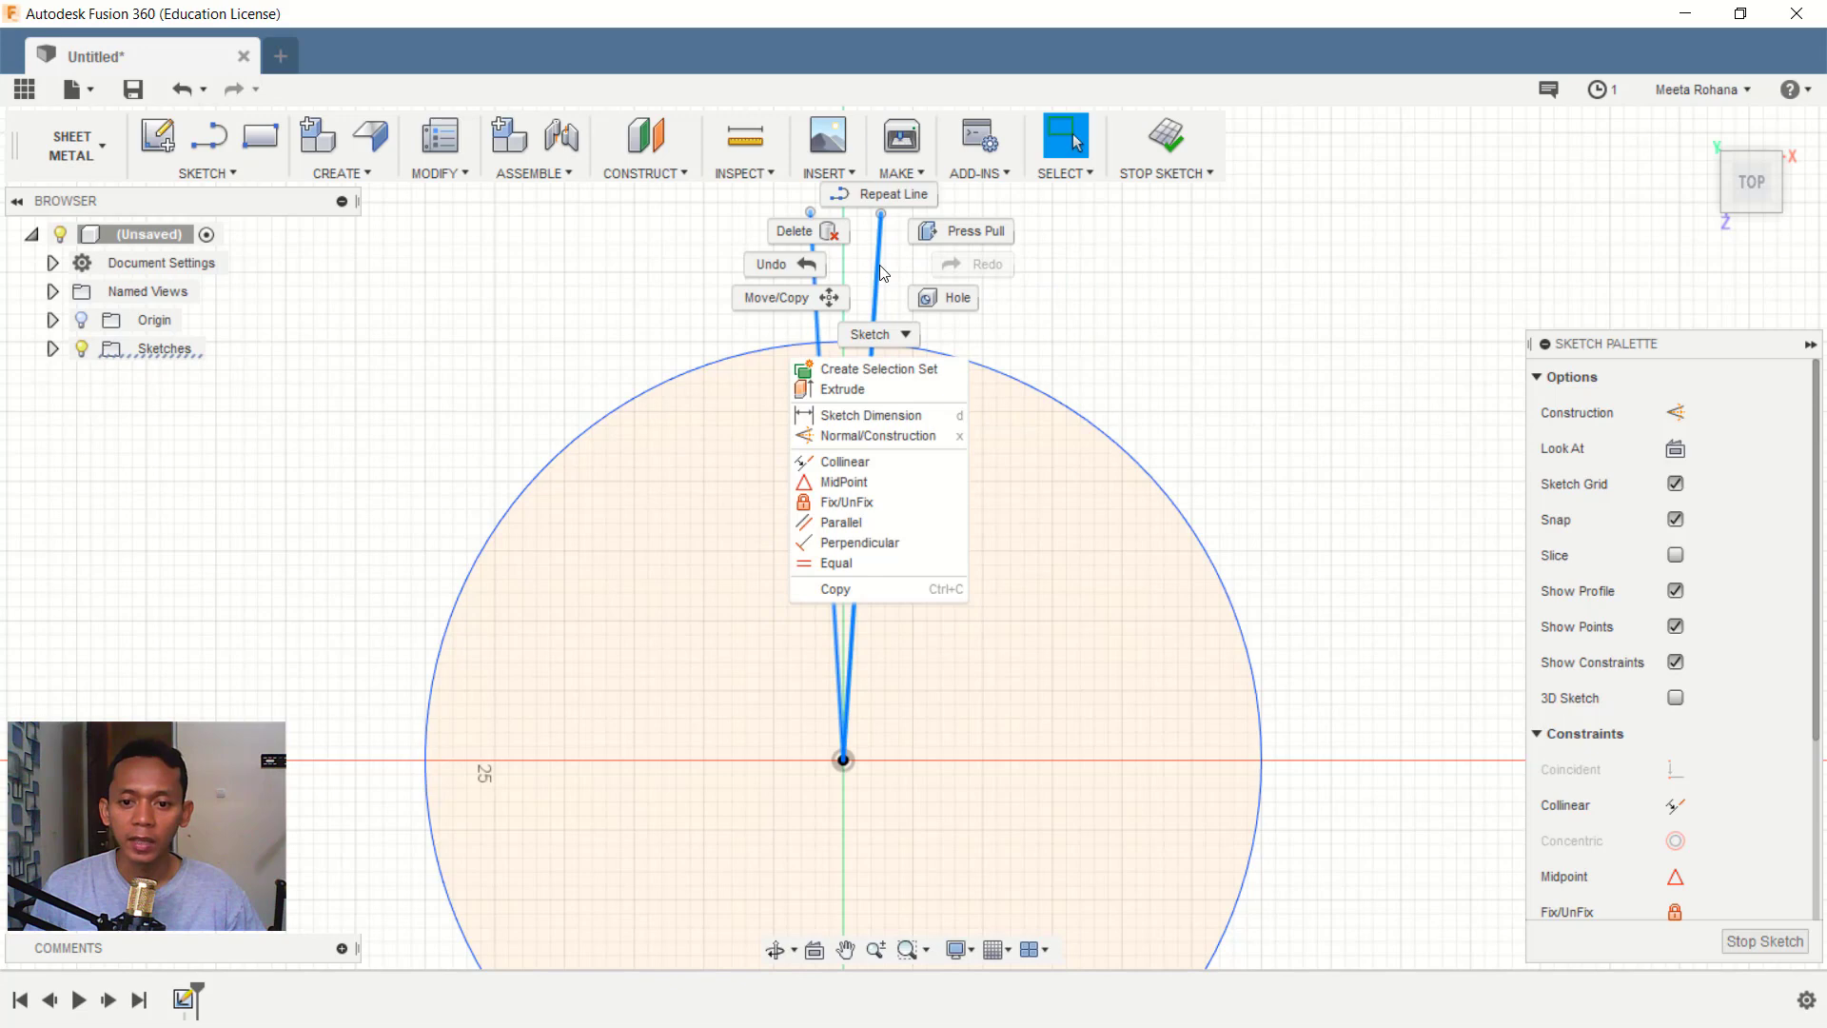
click(885, 445)
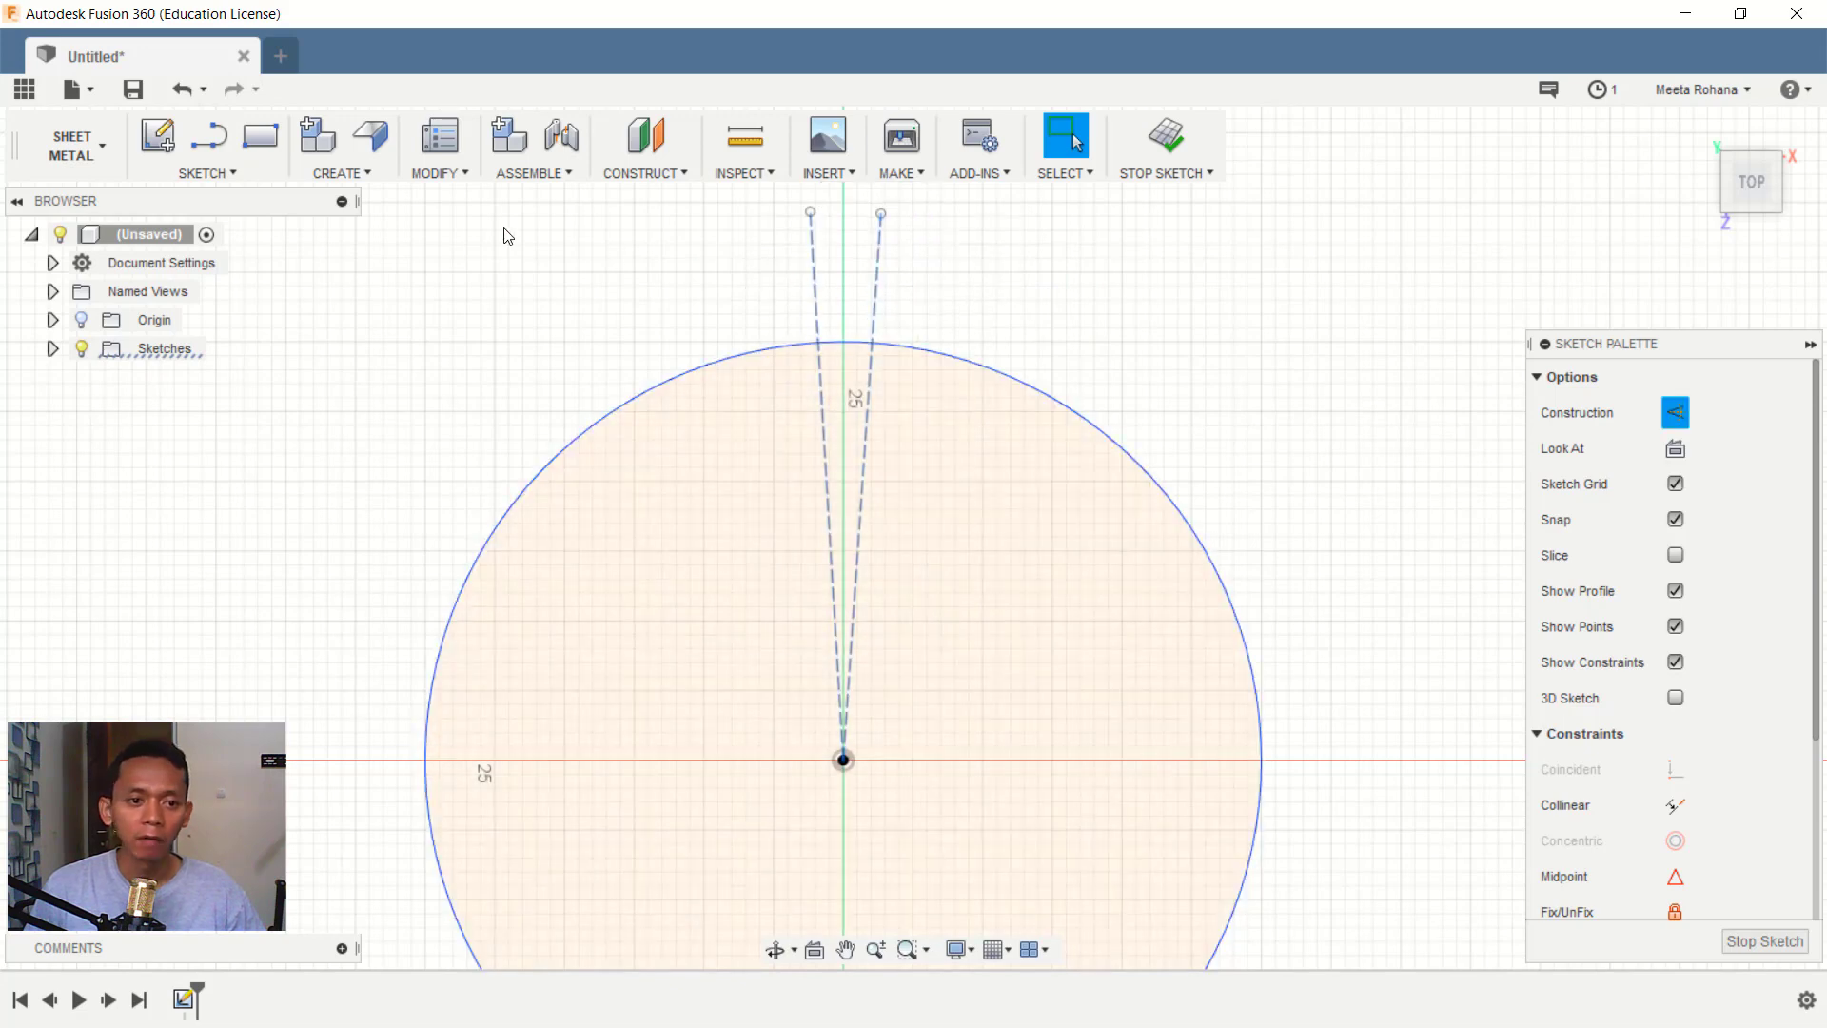
Trim away the circle's arc lying between the two construction lines
click(235, 174)
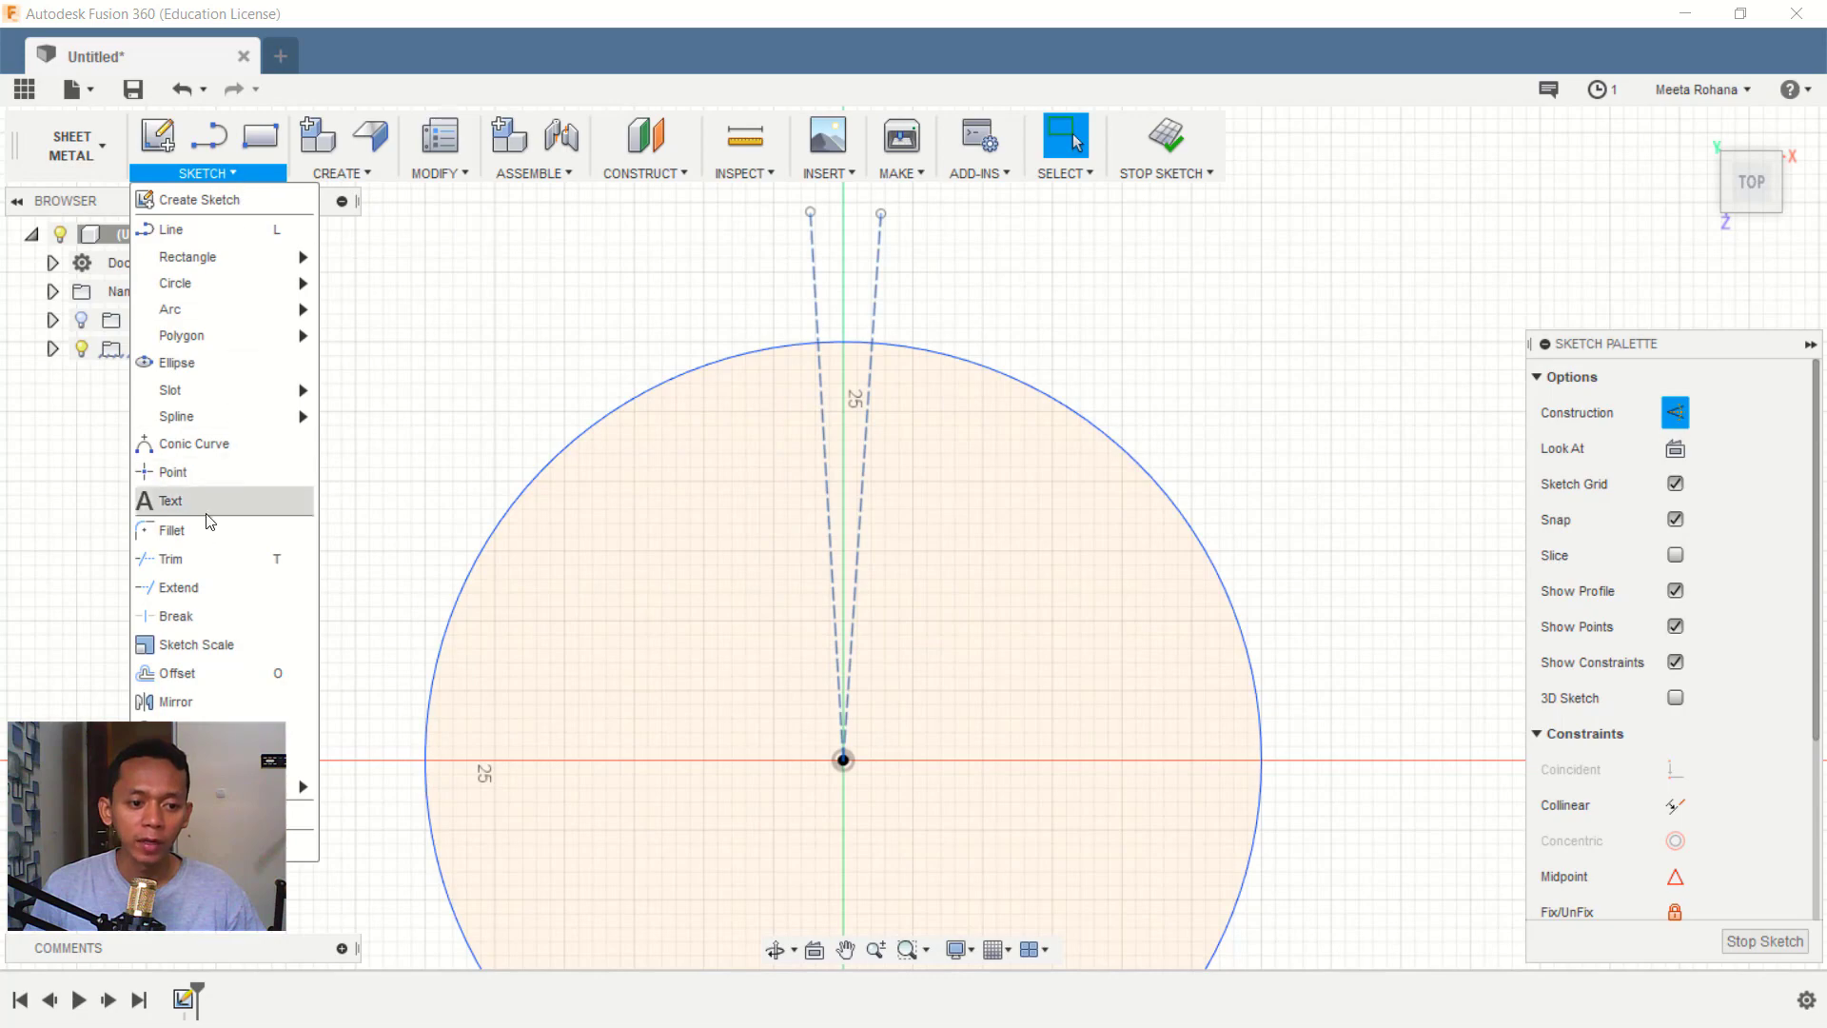
click(187, 559)
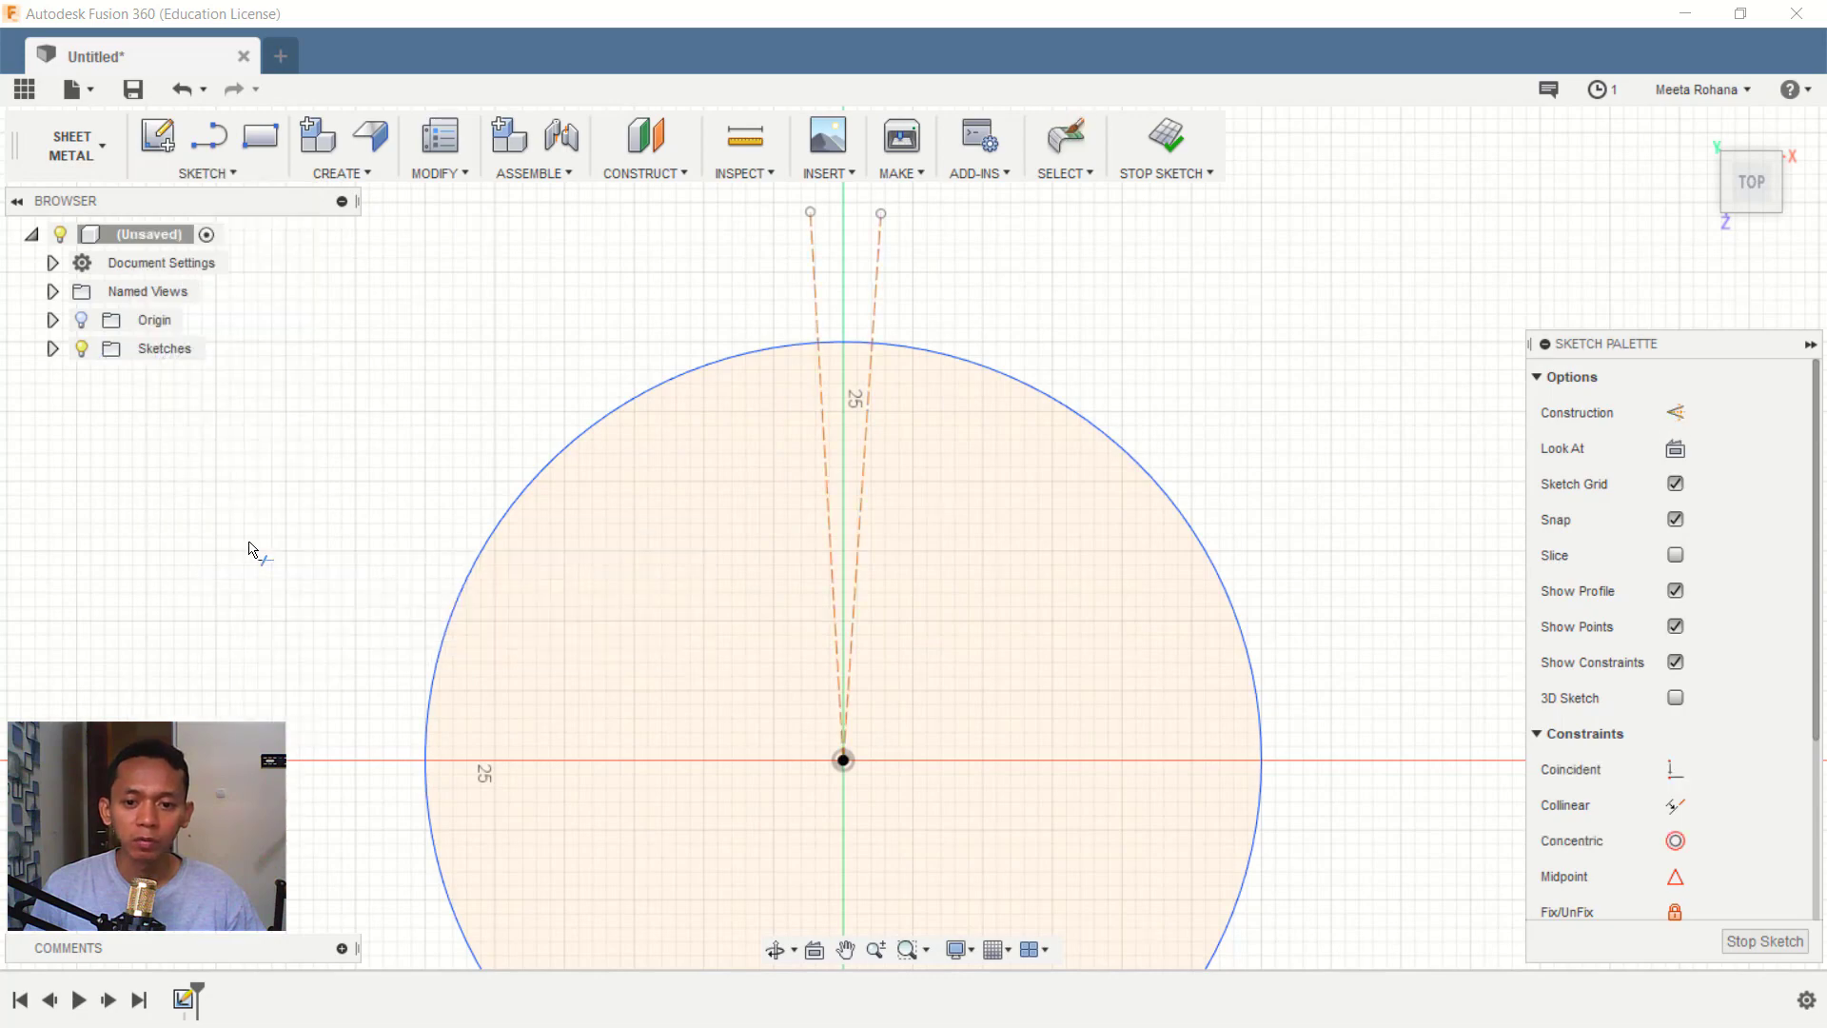
click(841, 342)
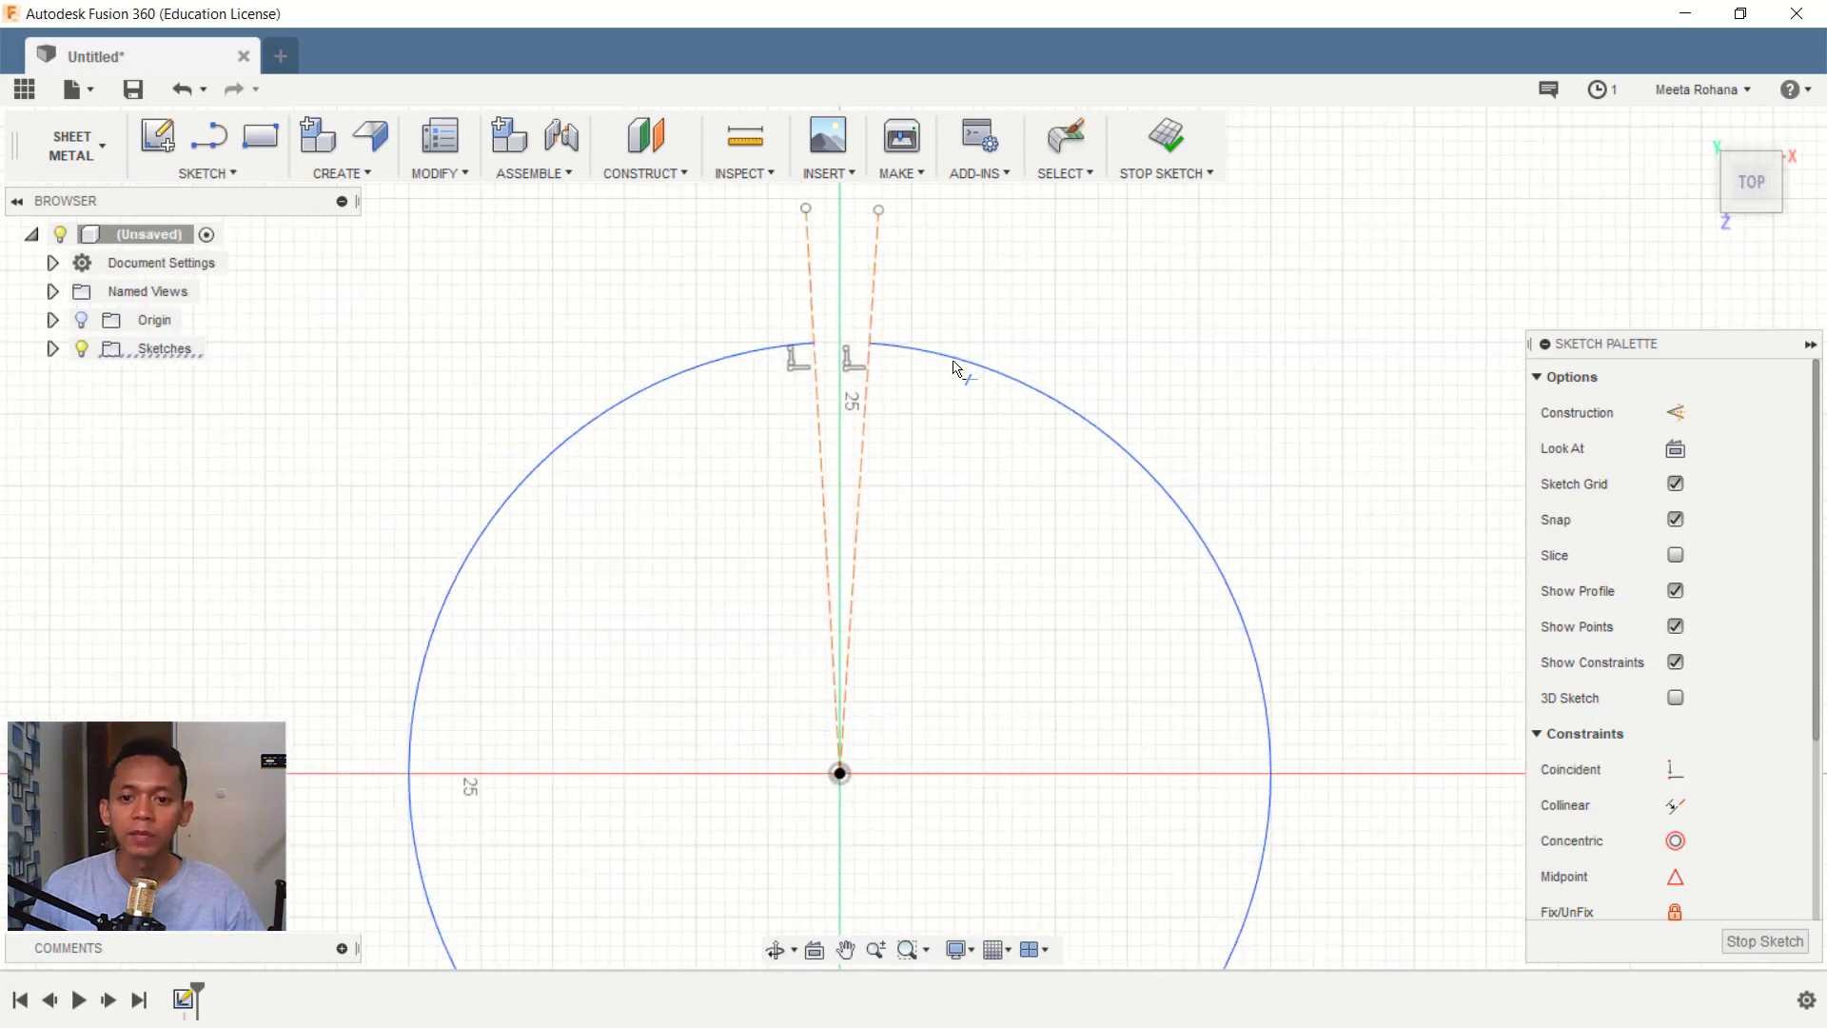
scroll(918, 402, down, 3)
scroll(918, 402, down, 1)
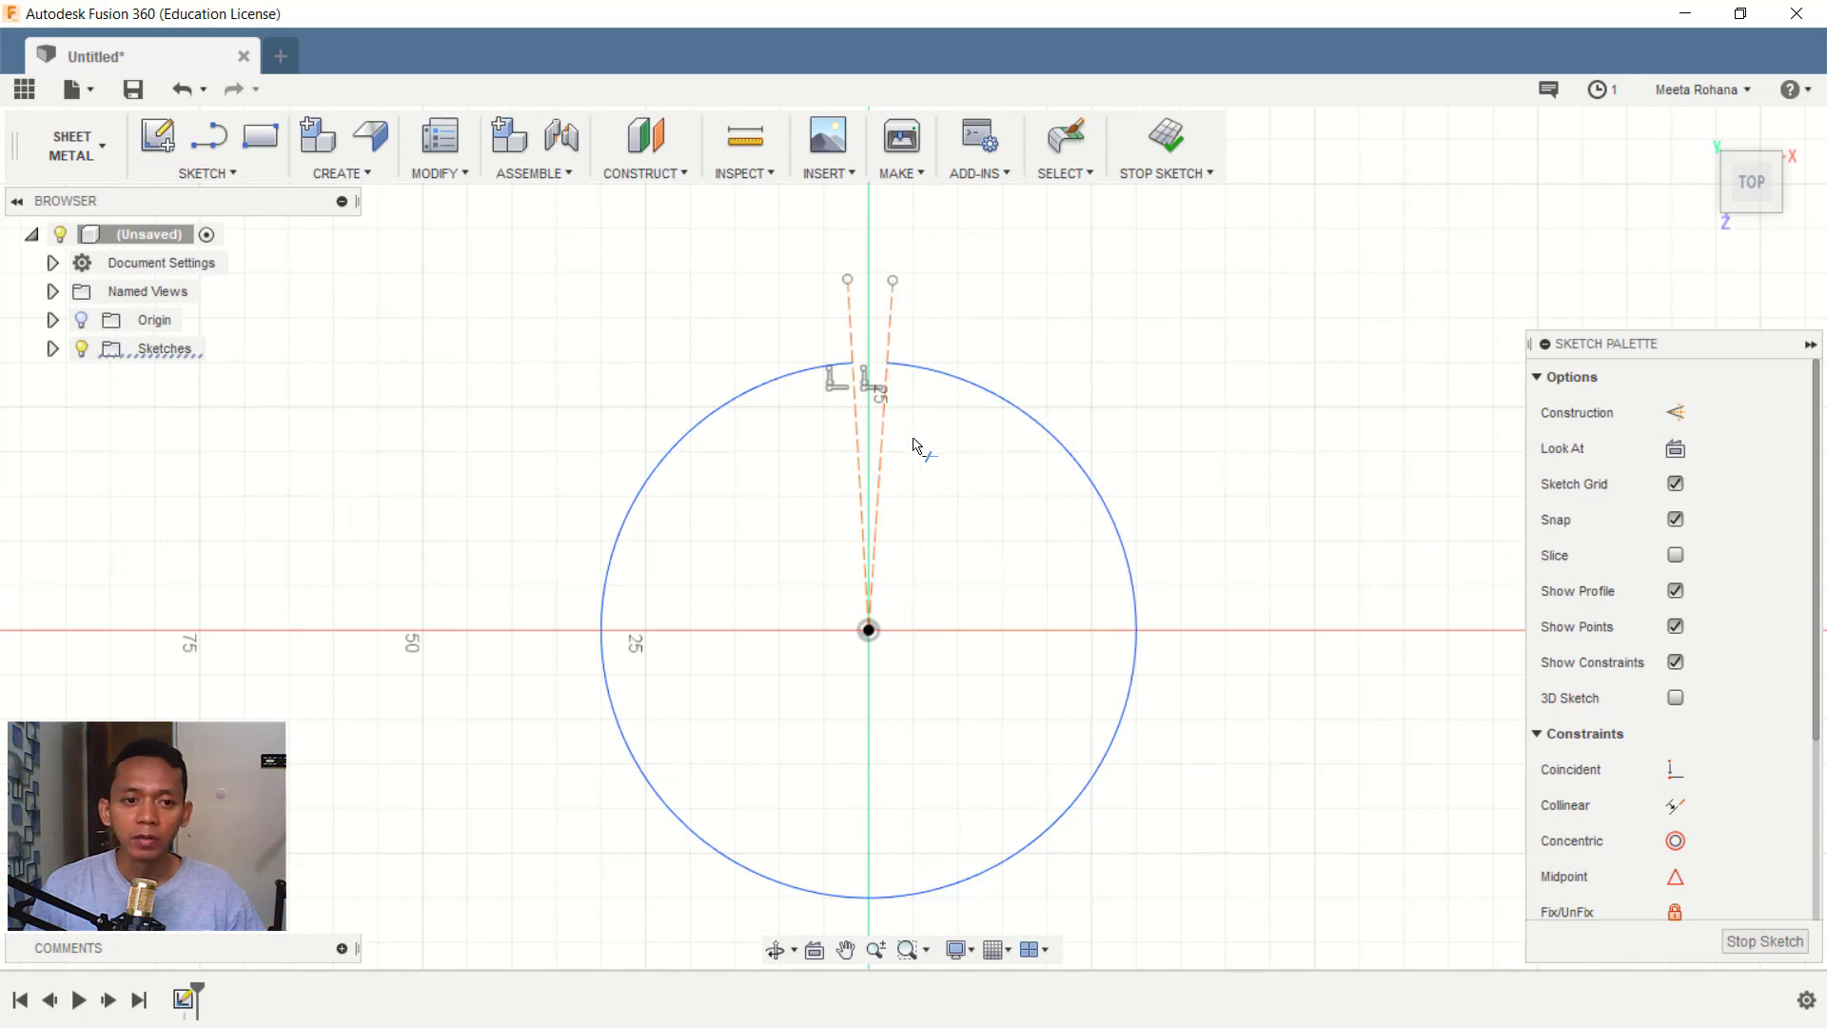
mouse_move(370, 137)
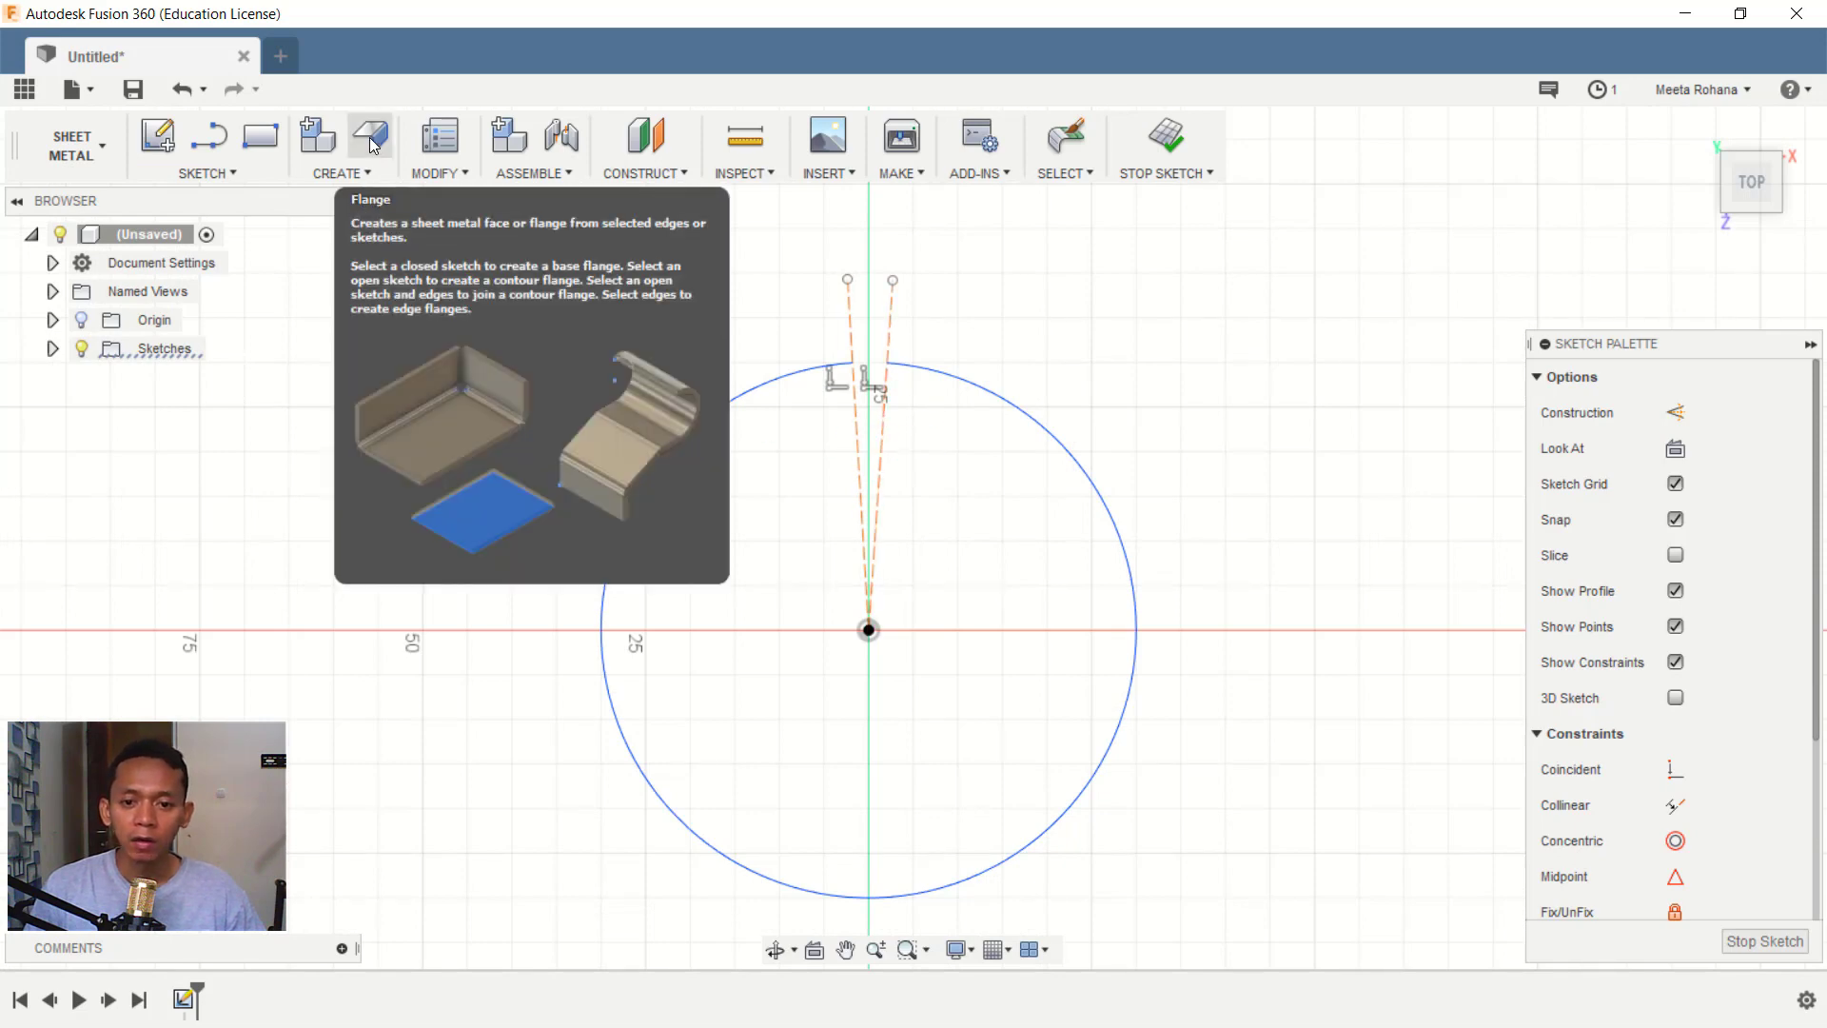
key(t)
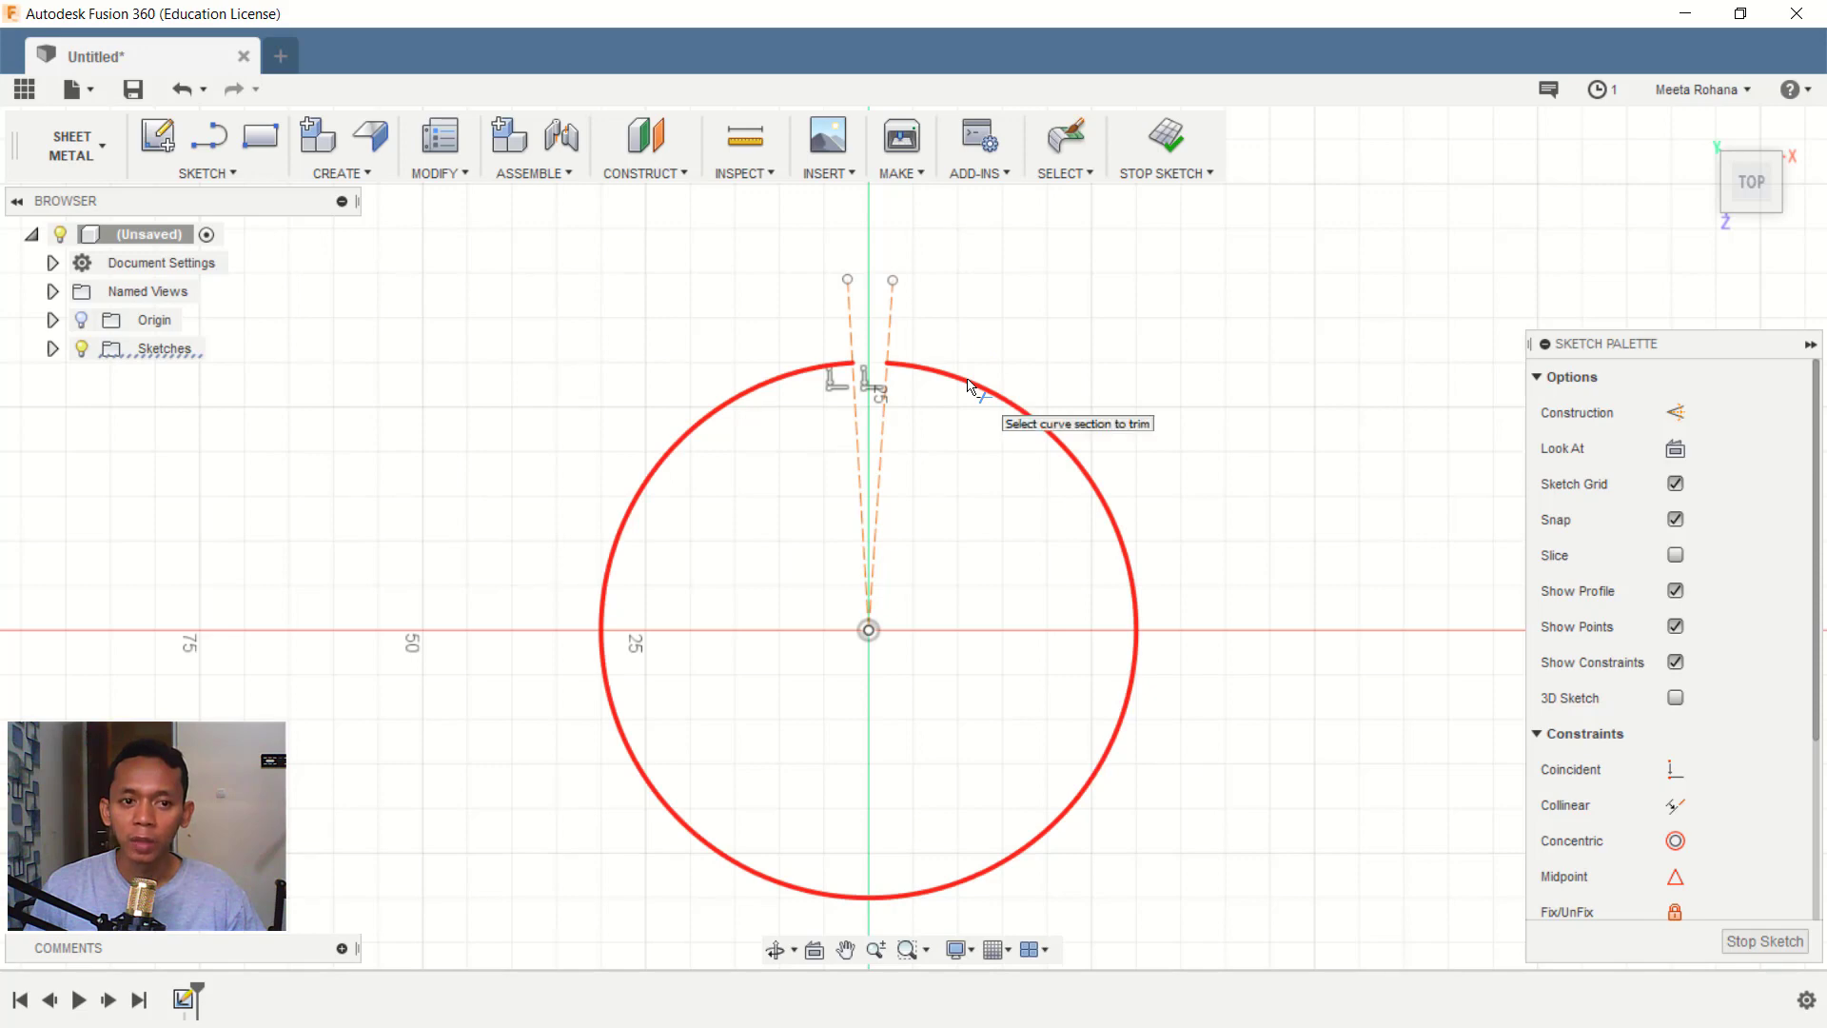
key(Escape)
Create a 20 mm tall sheet metal flange from the trimmed open circle
click(371, 135)
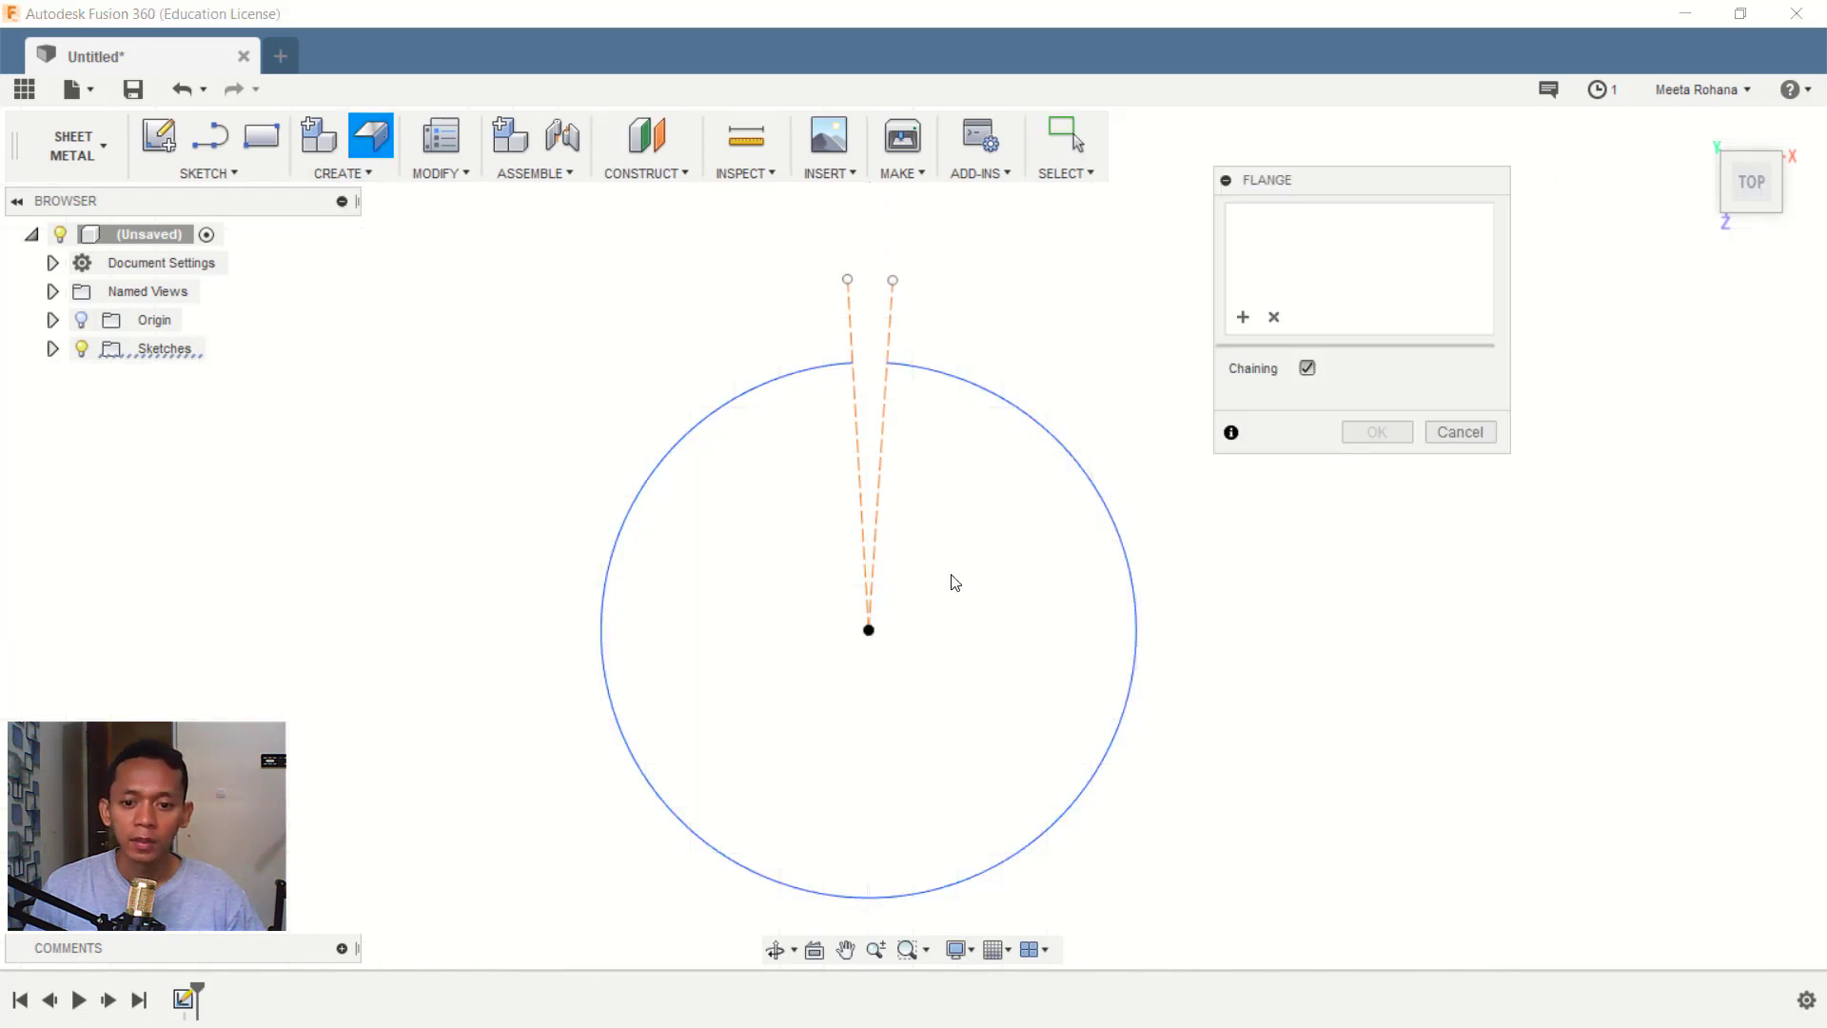
shift+middle_drag(944, 592, 880, 474)
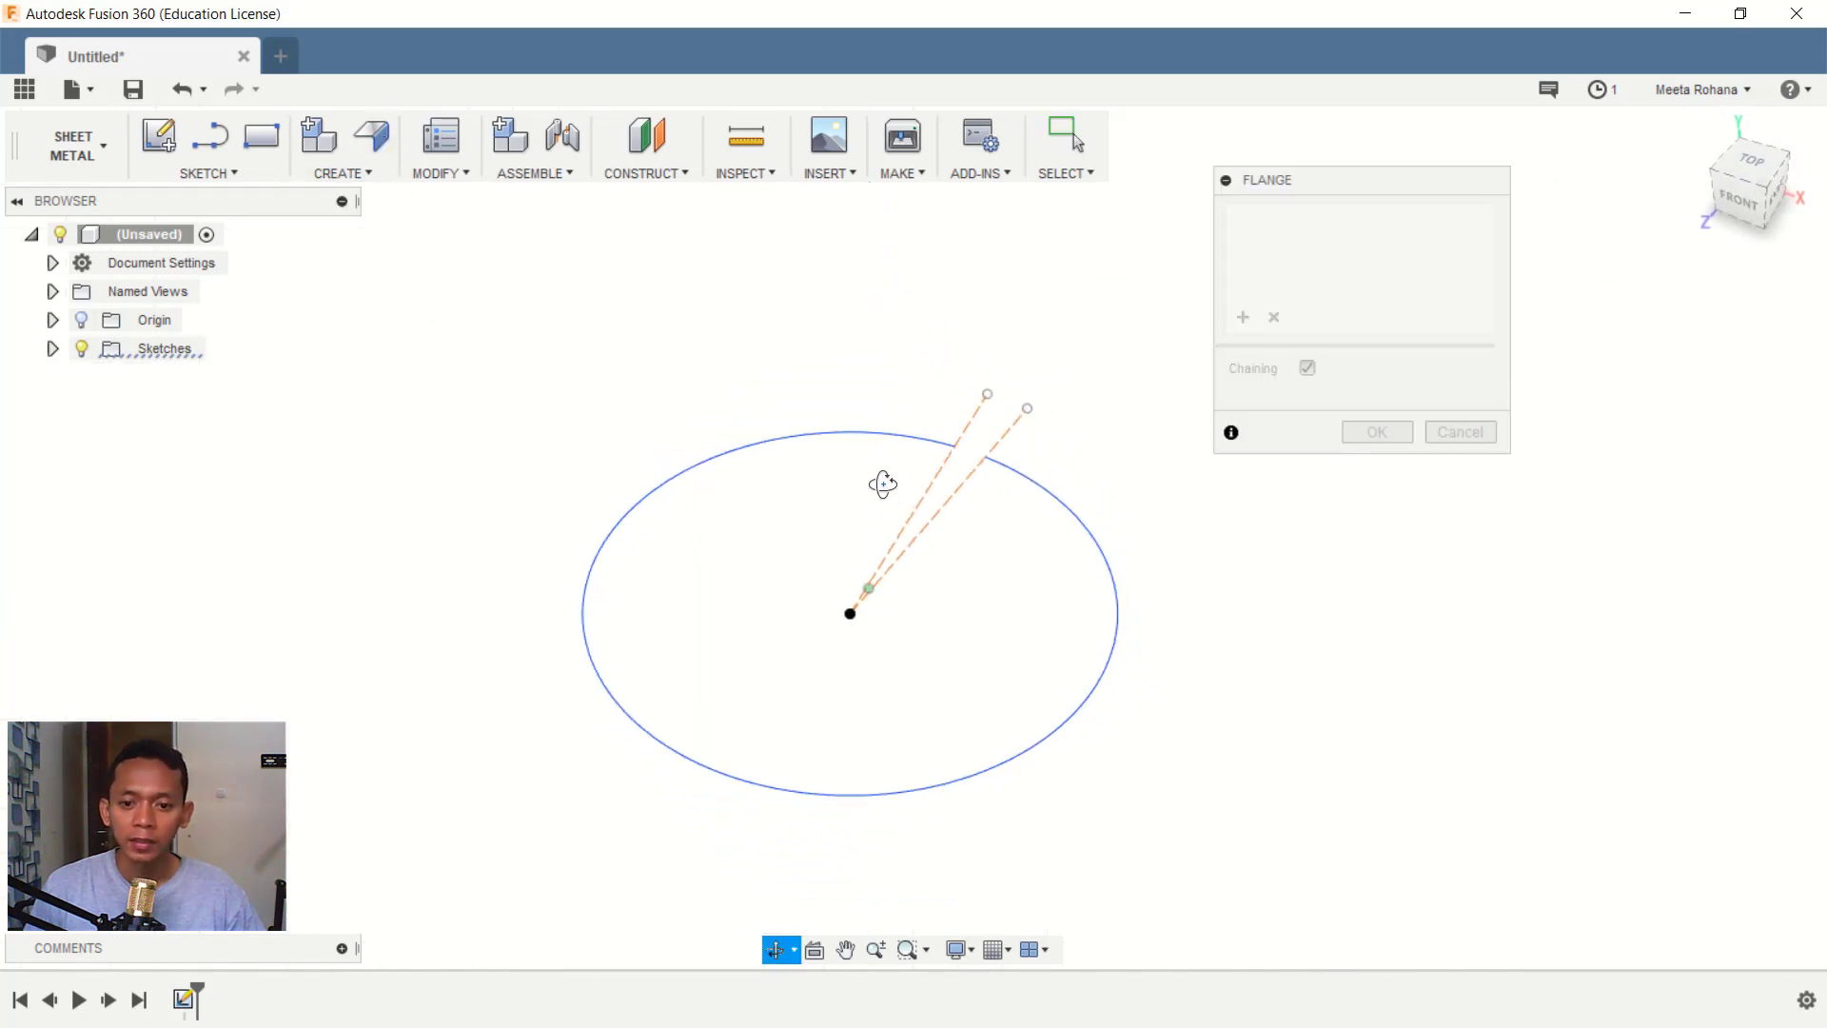
click(903, 439)
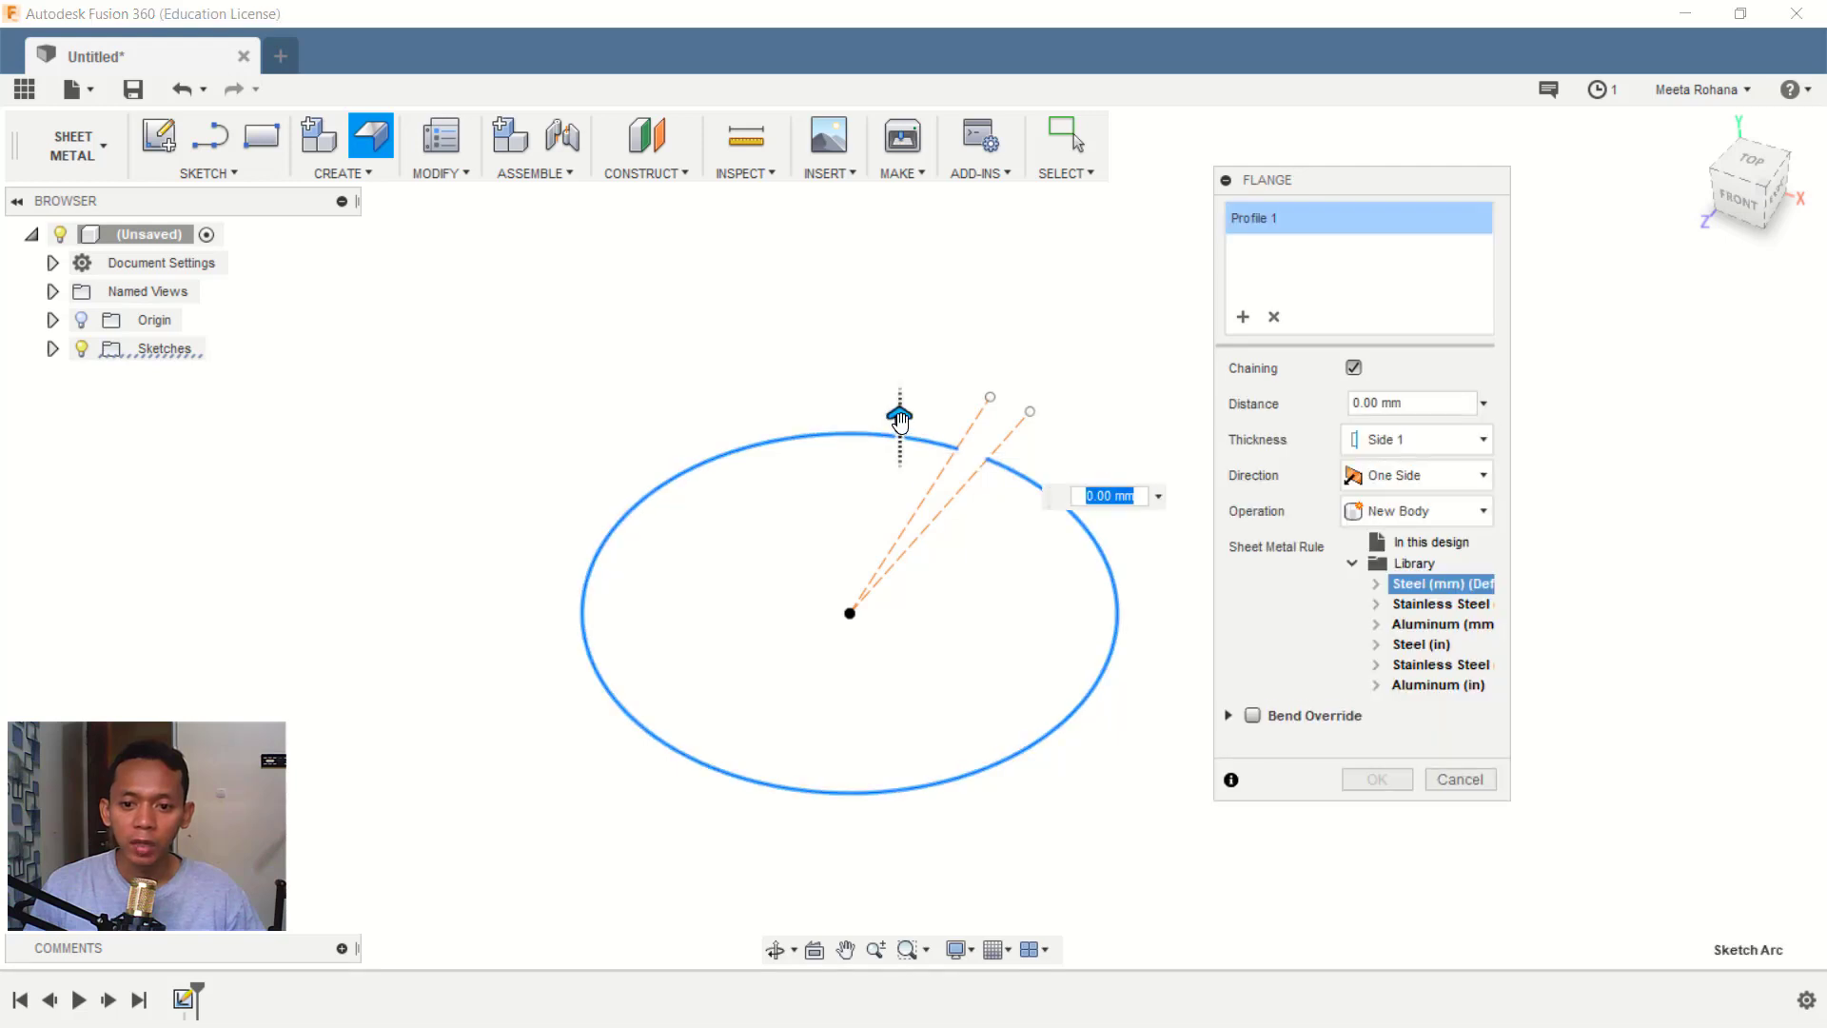
drag(901, 420, 903, 298)
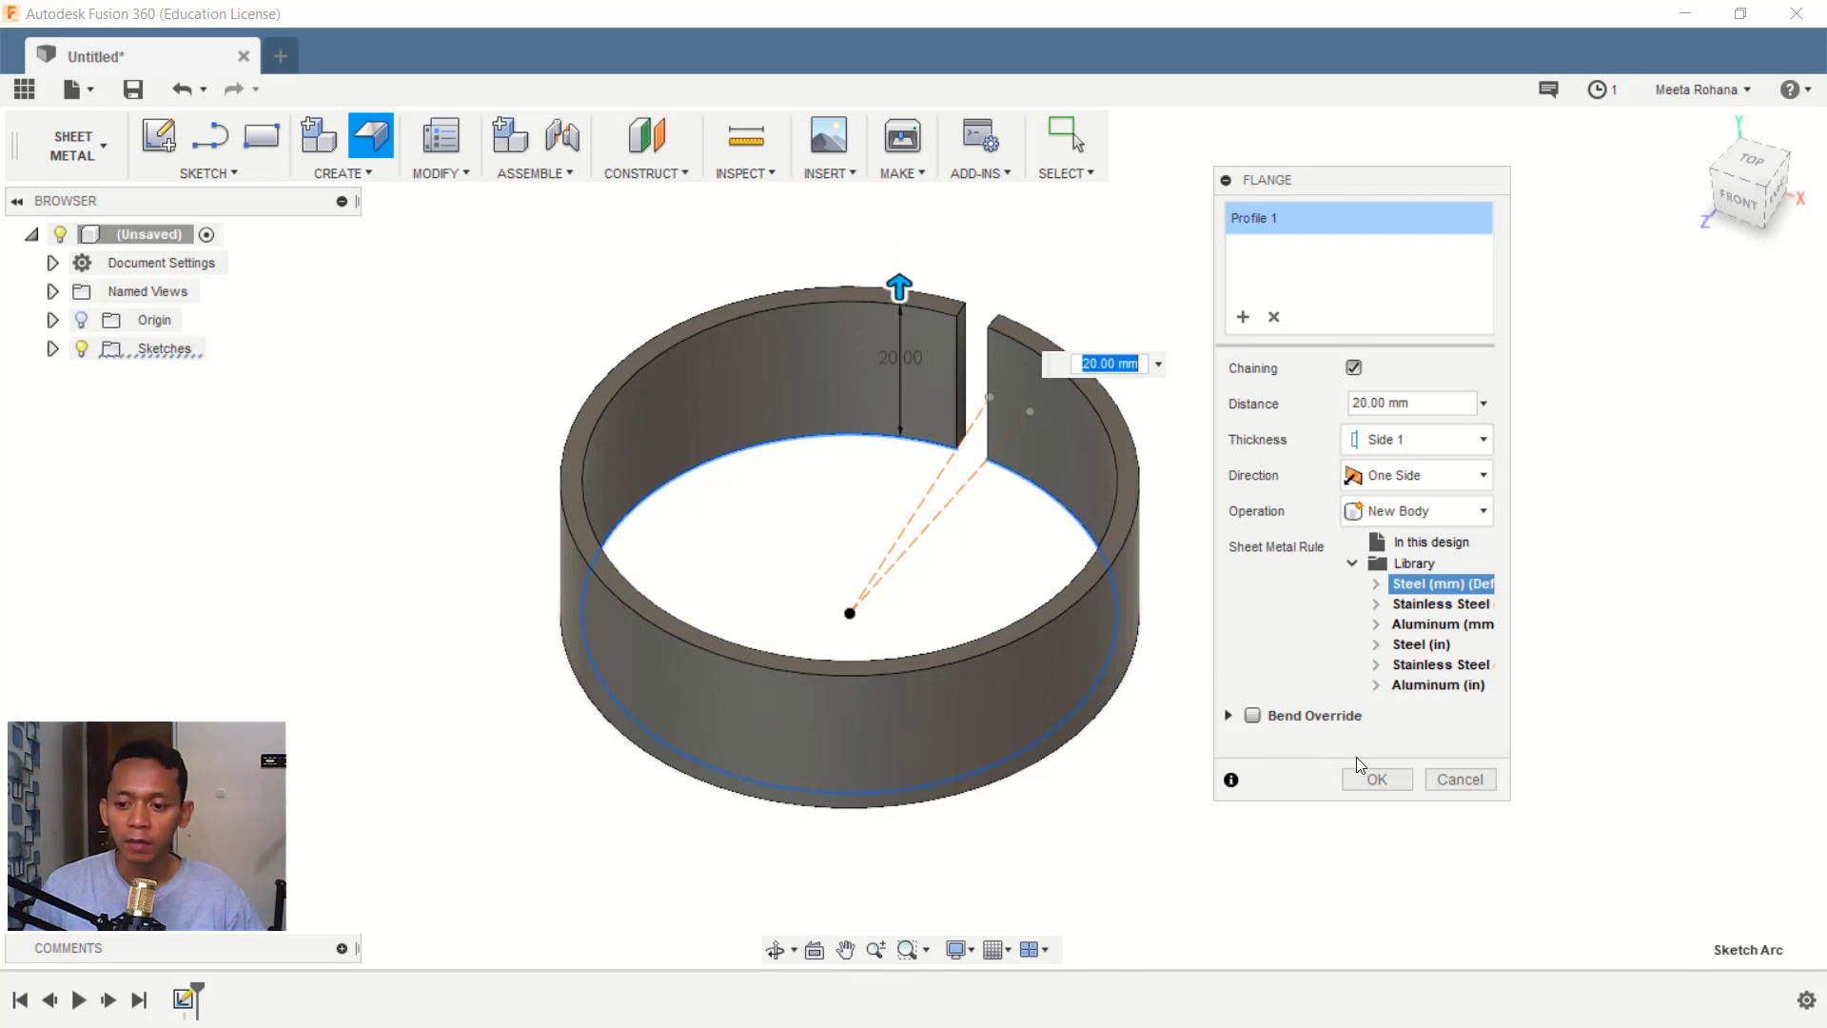
click(1376, 780)
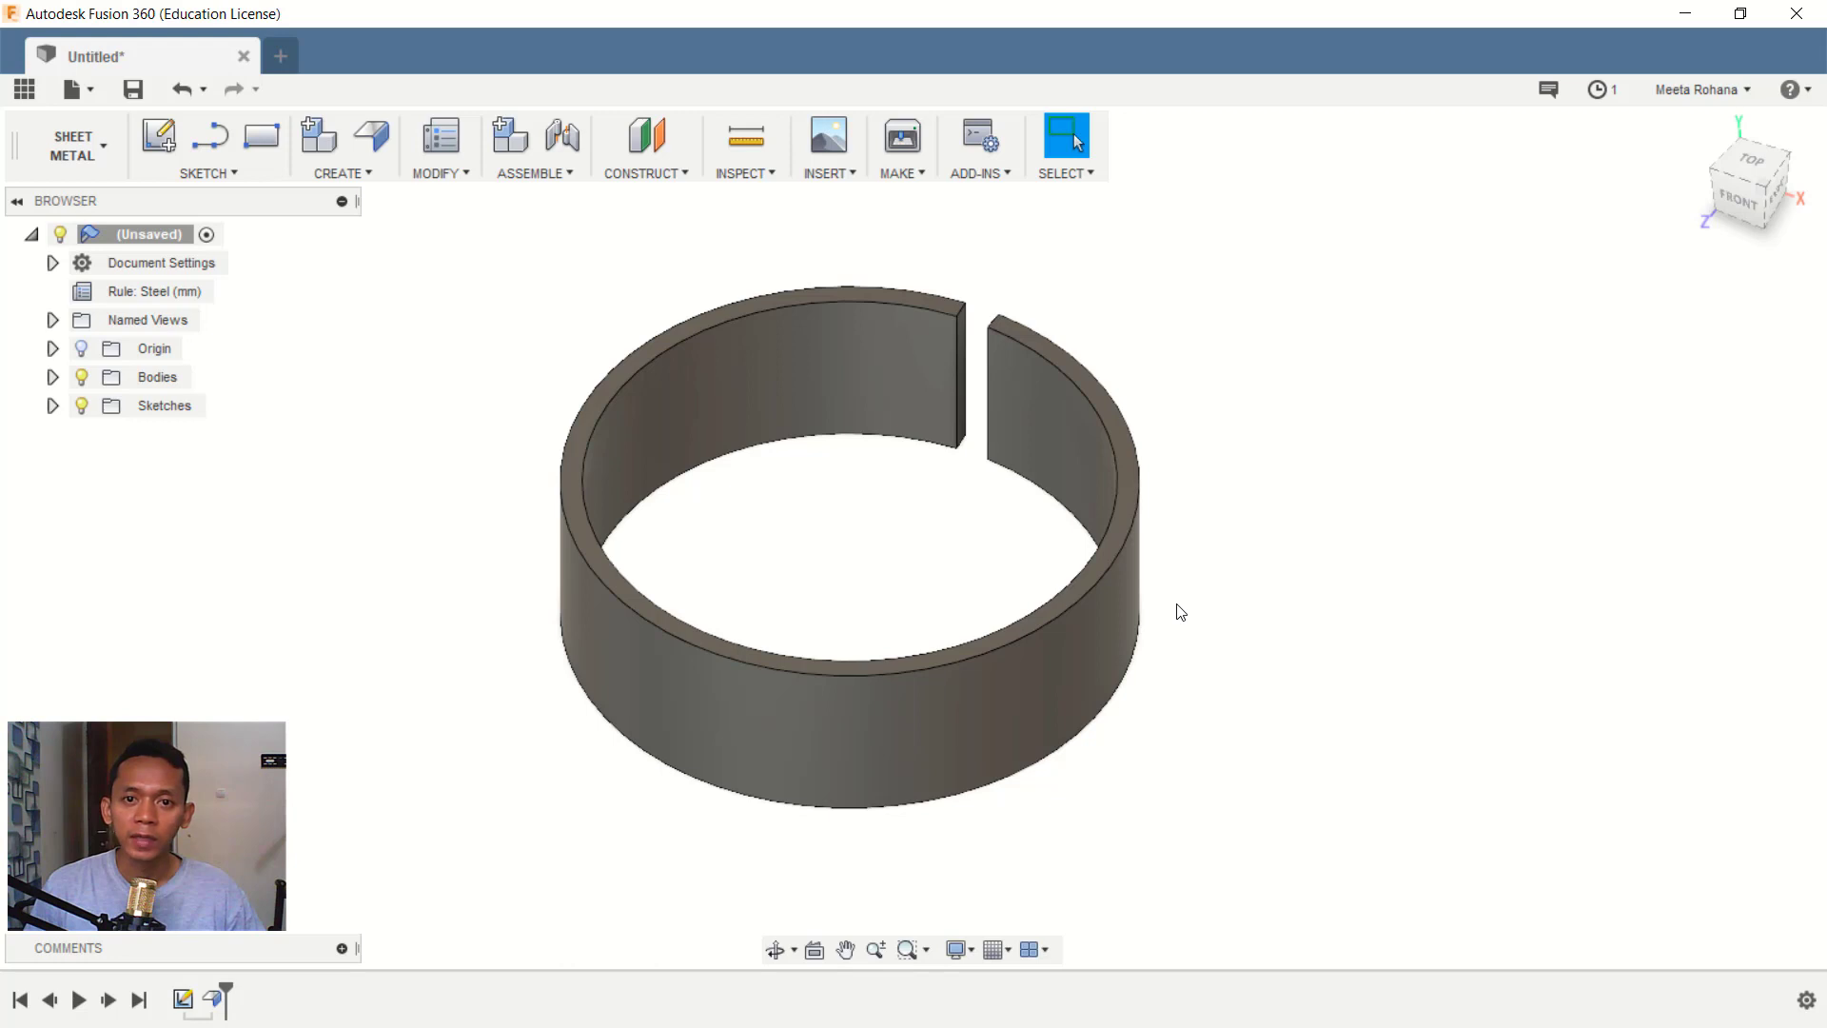
middle_drag(1223, 626, 911, 633)
drag(911, 633, 906, 596)
key(Escape)
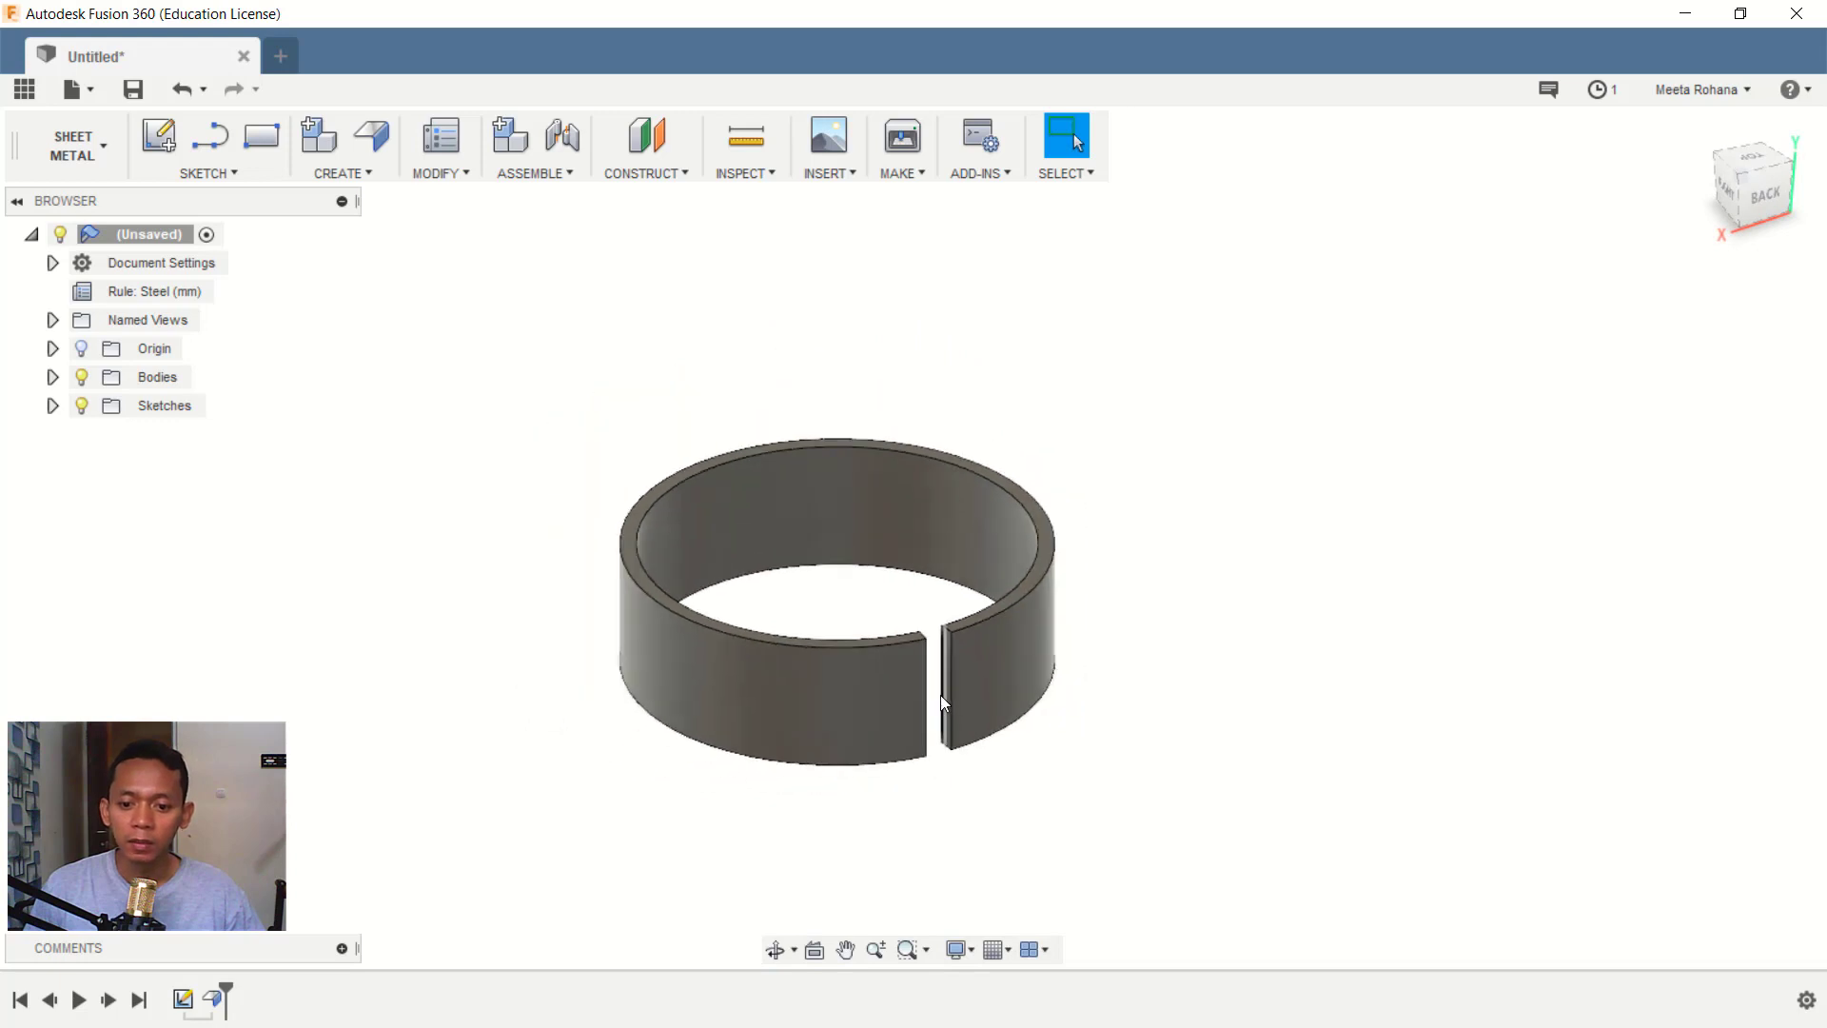
scroll(940, 699, up, 2)
scroll(942, 702, up, 2)
scroll(973, 674, up, 2)
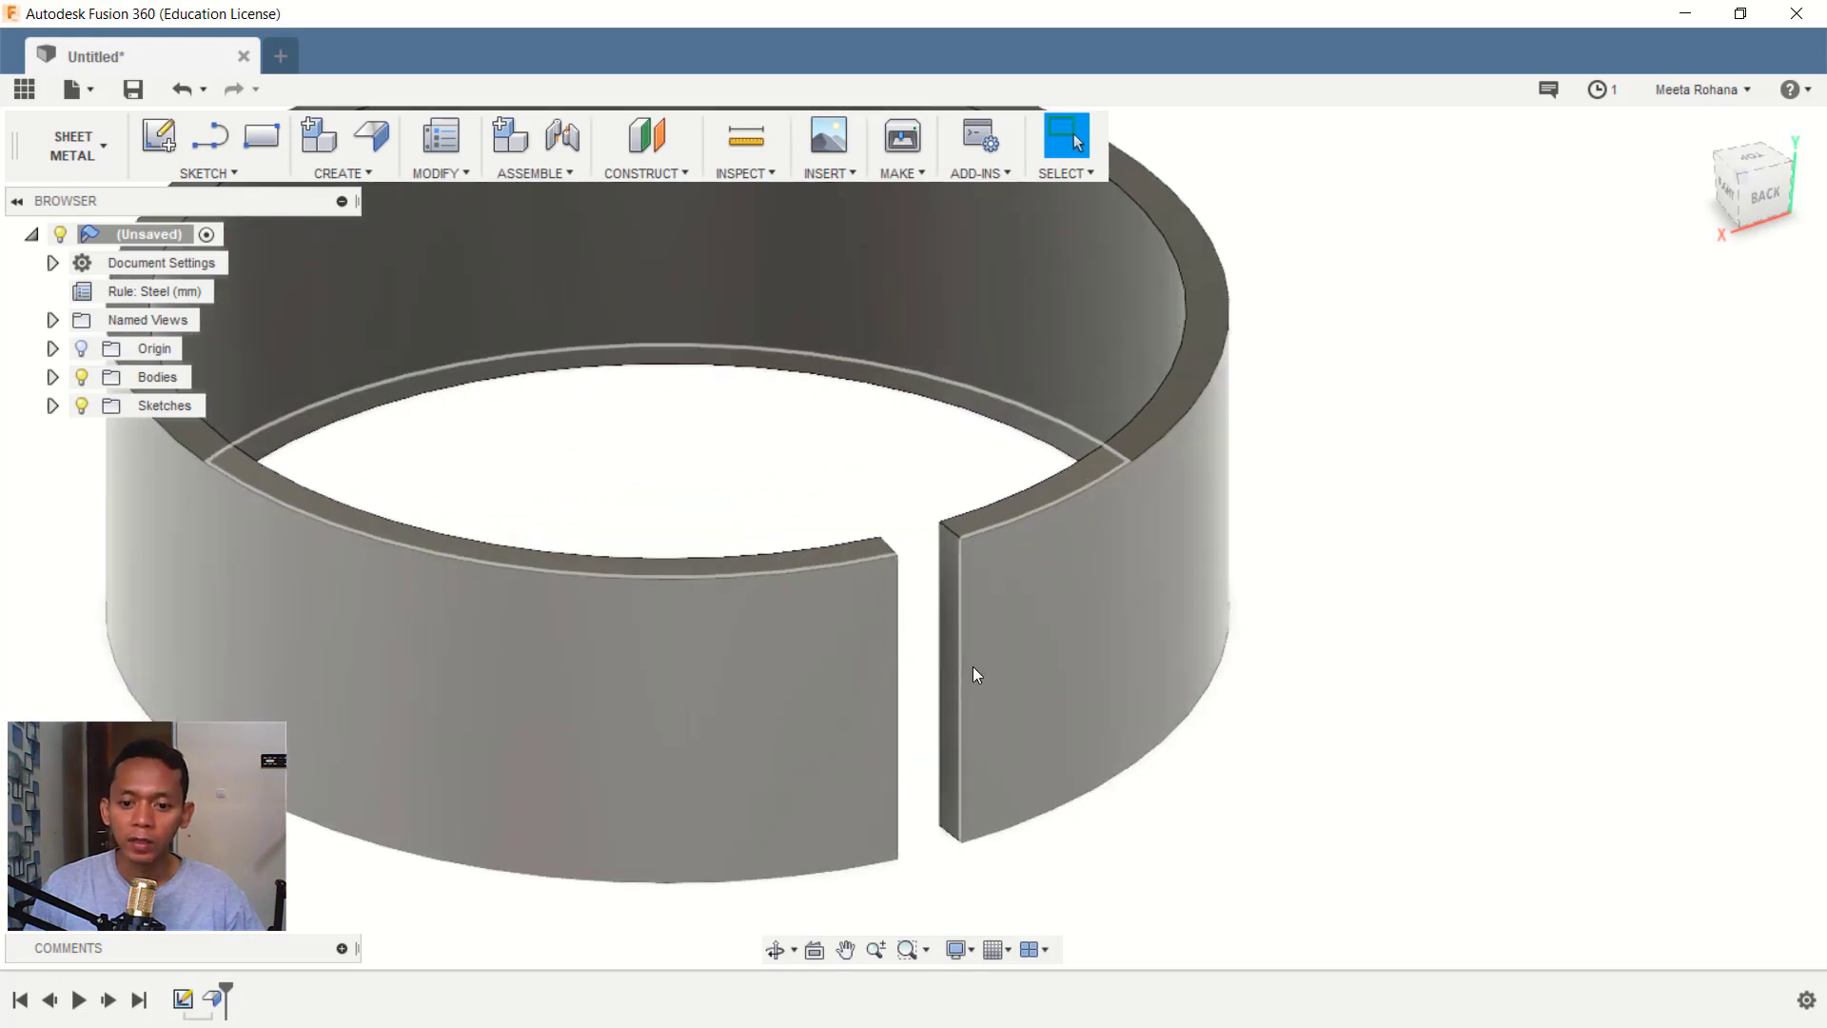
Extrude the ring's gap end face 1 mm as a Join to form the lip
click(948, 568)
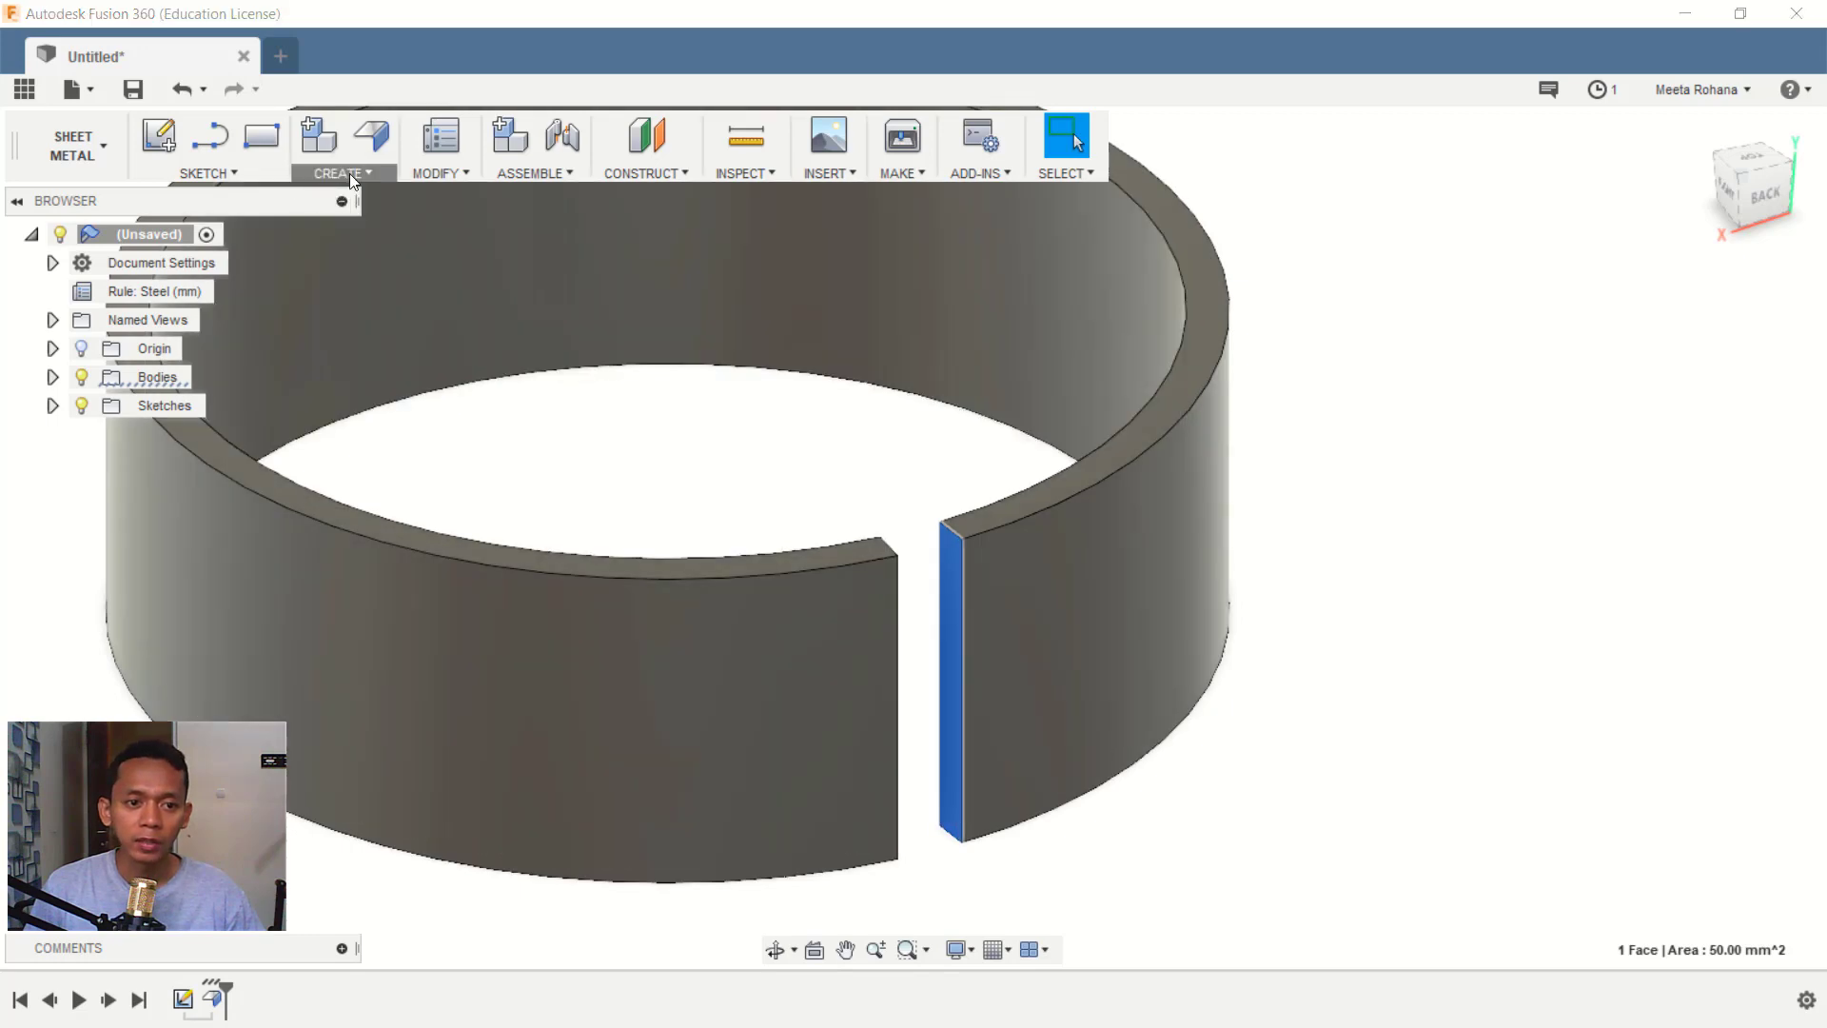
click(346, 173)
click(342, 287)
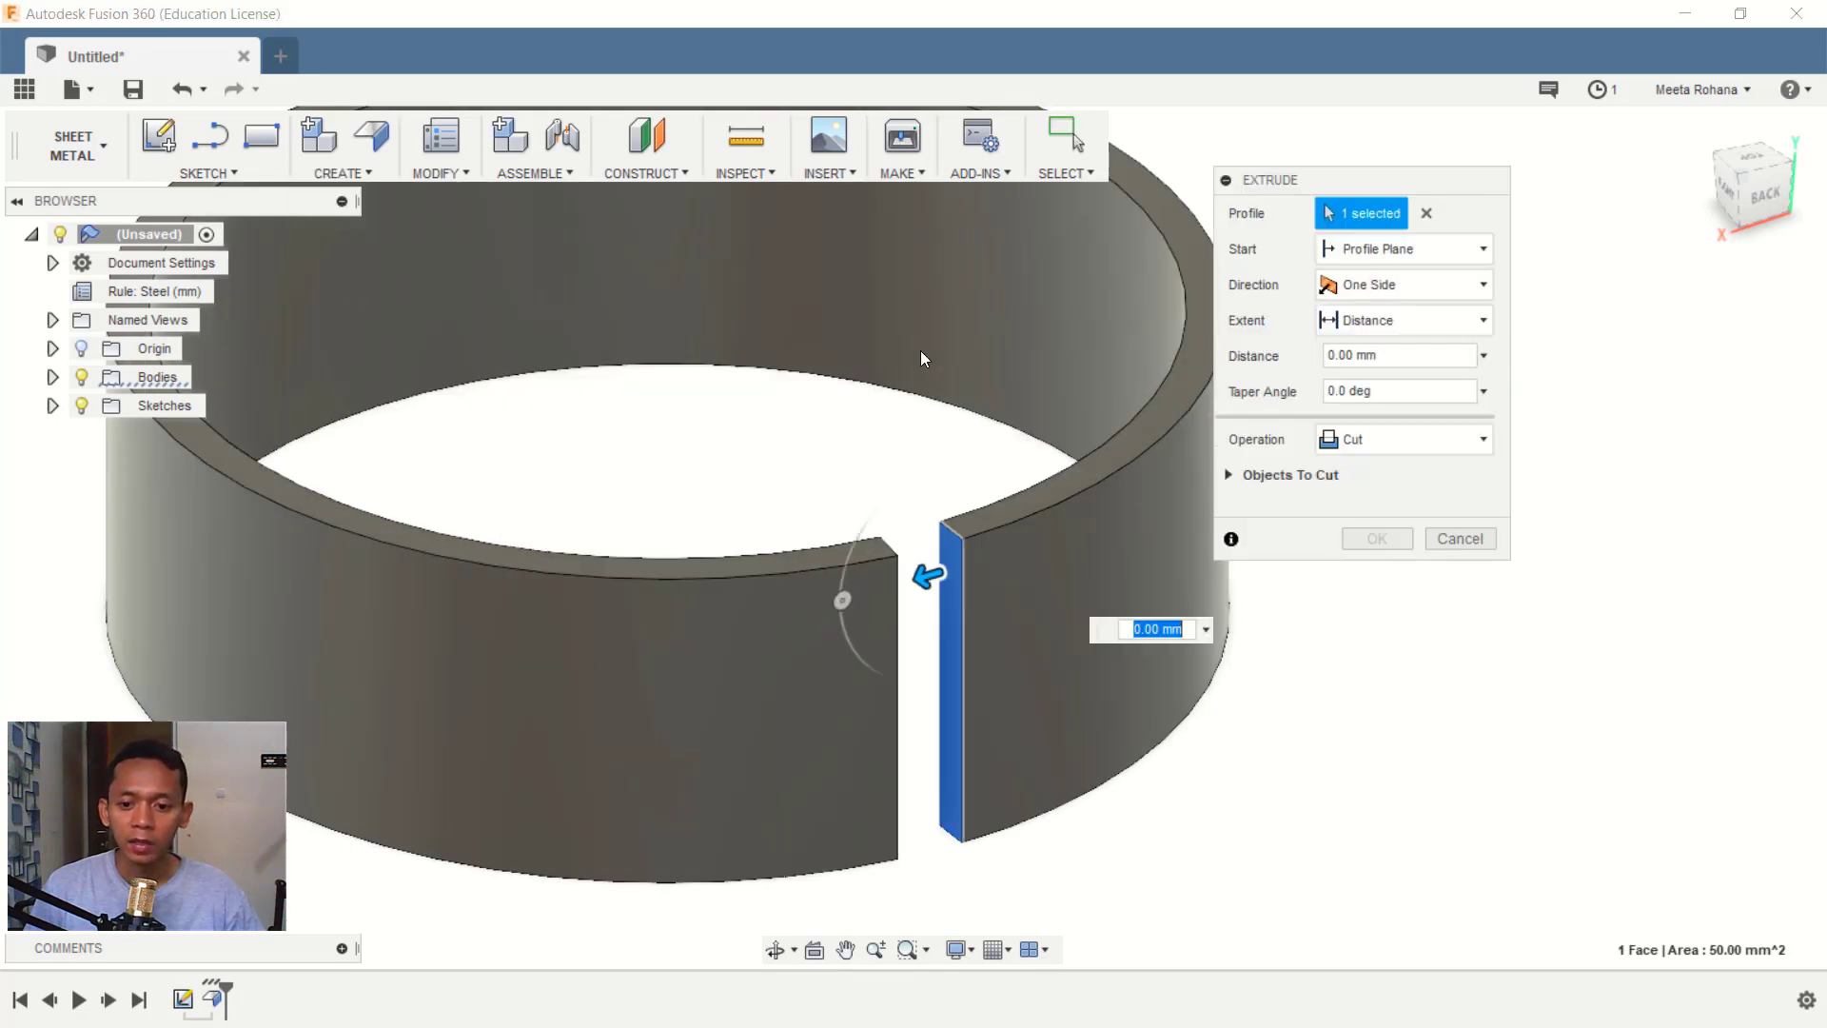
drag(938, 572, 923, 587)
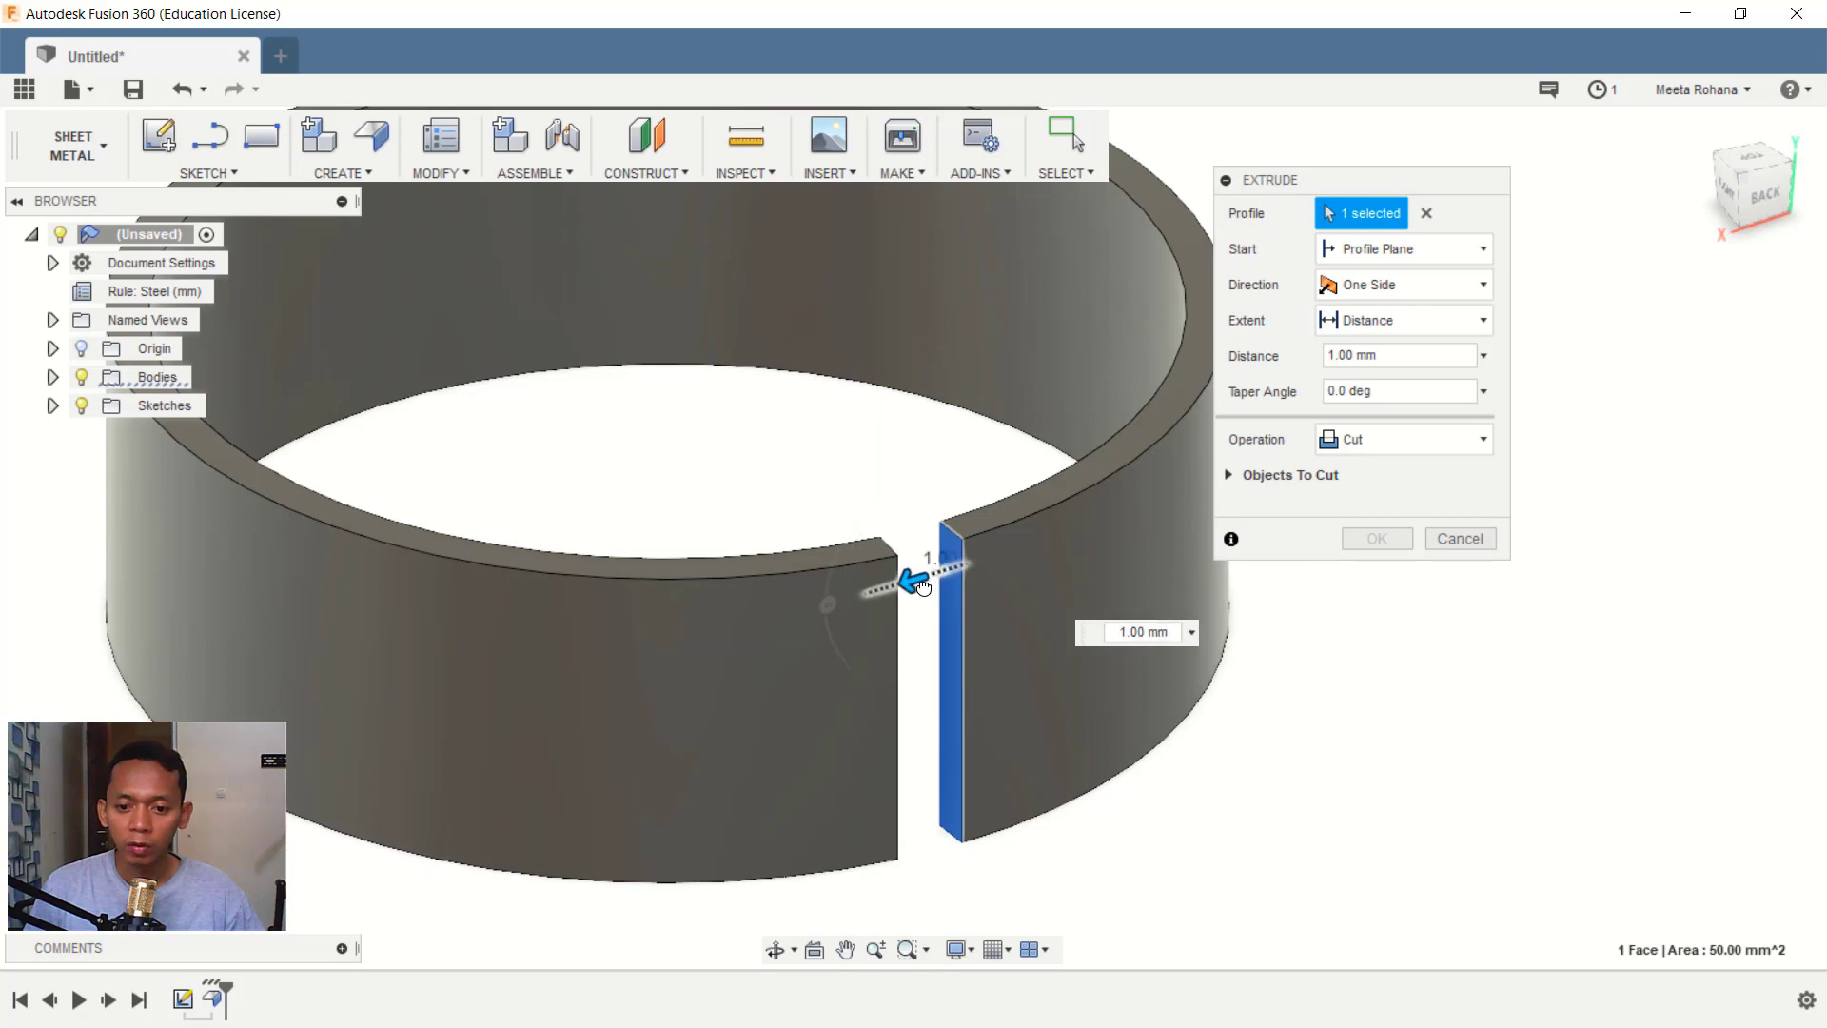
scroll(1043, 569, up, 1)
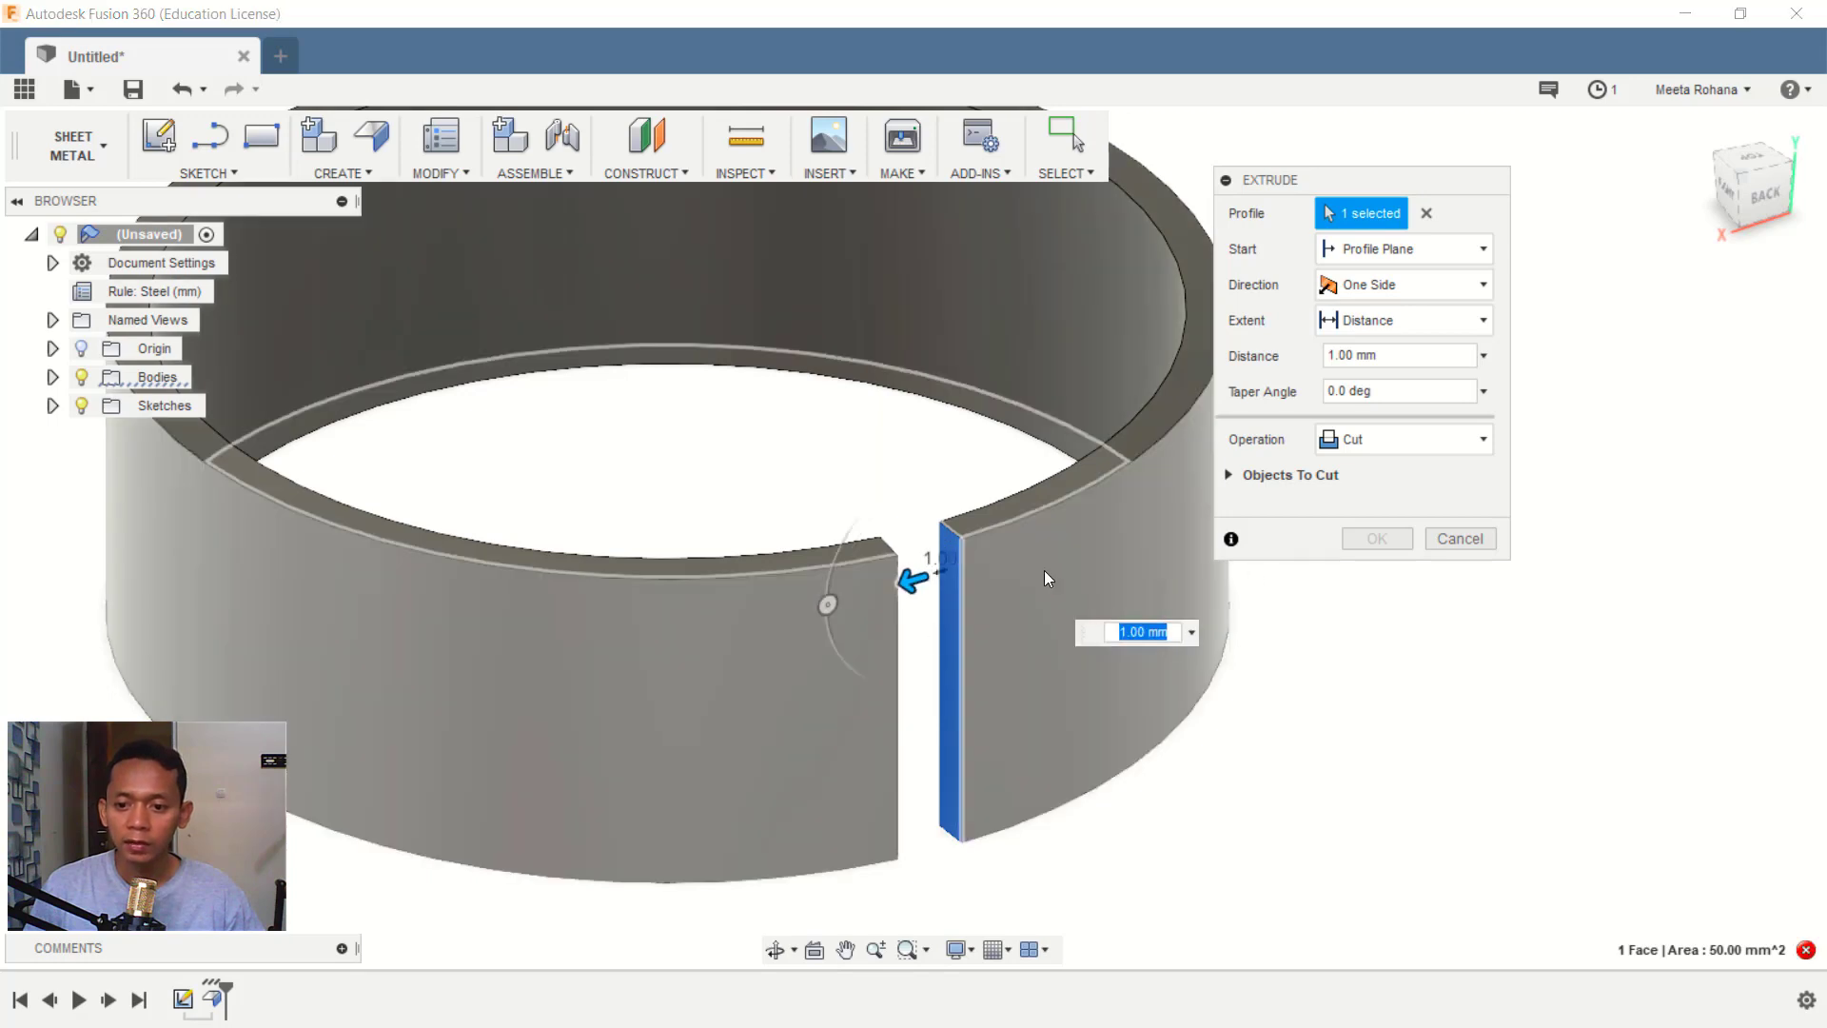
scroll(1038, 572, up, 2)
scroll(1003, 570, up, 1)
click(1357, 436)
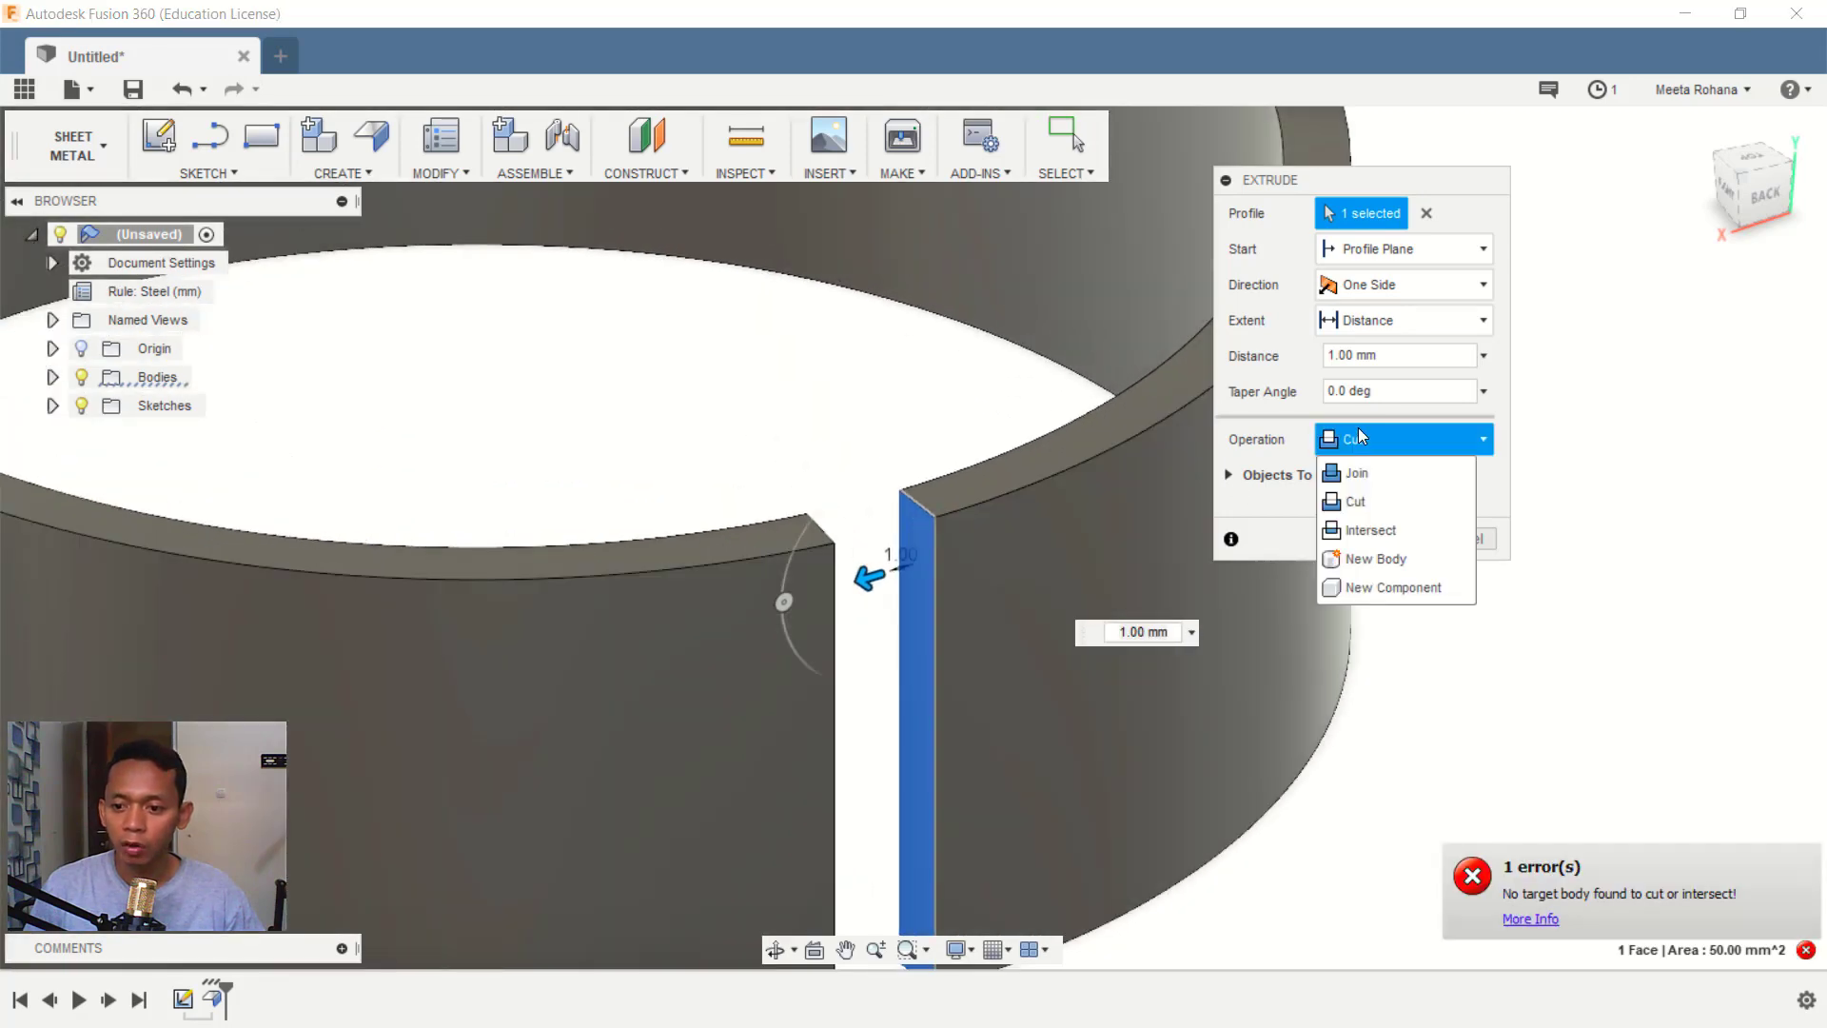
click(1355, 476)
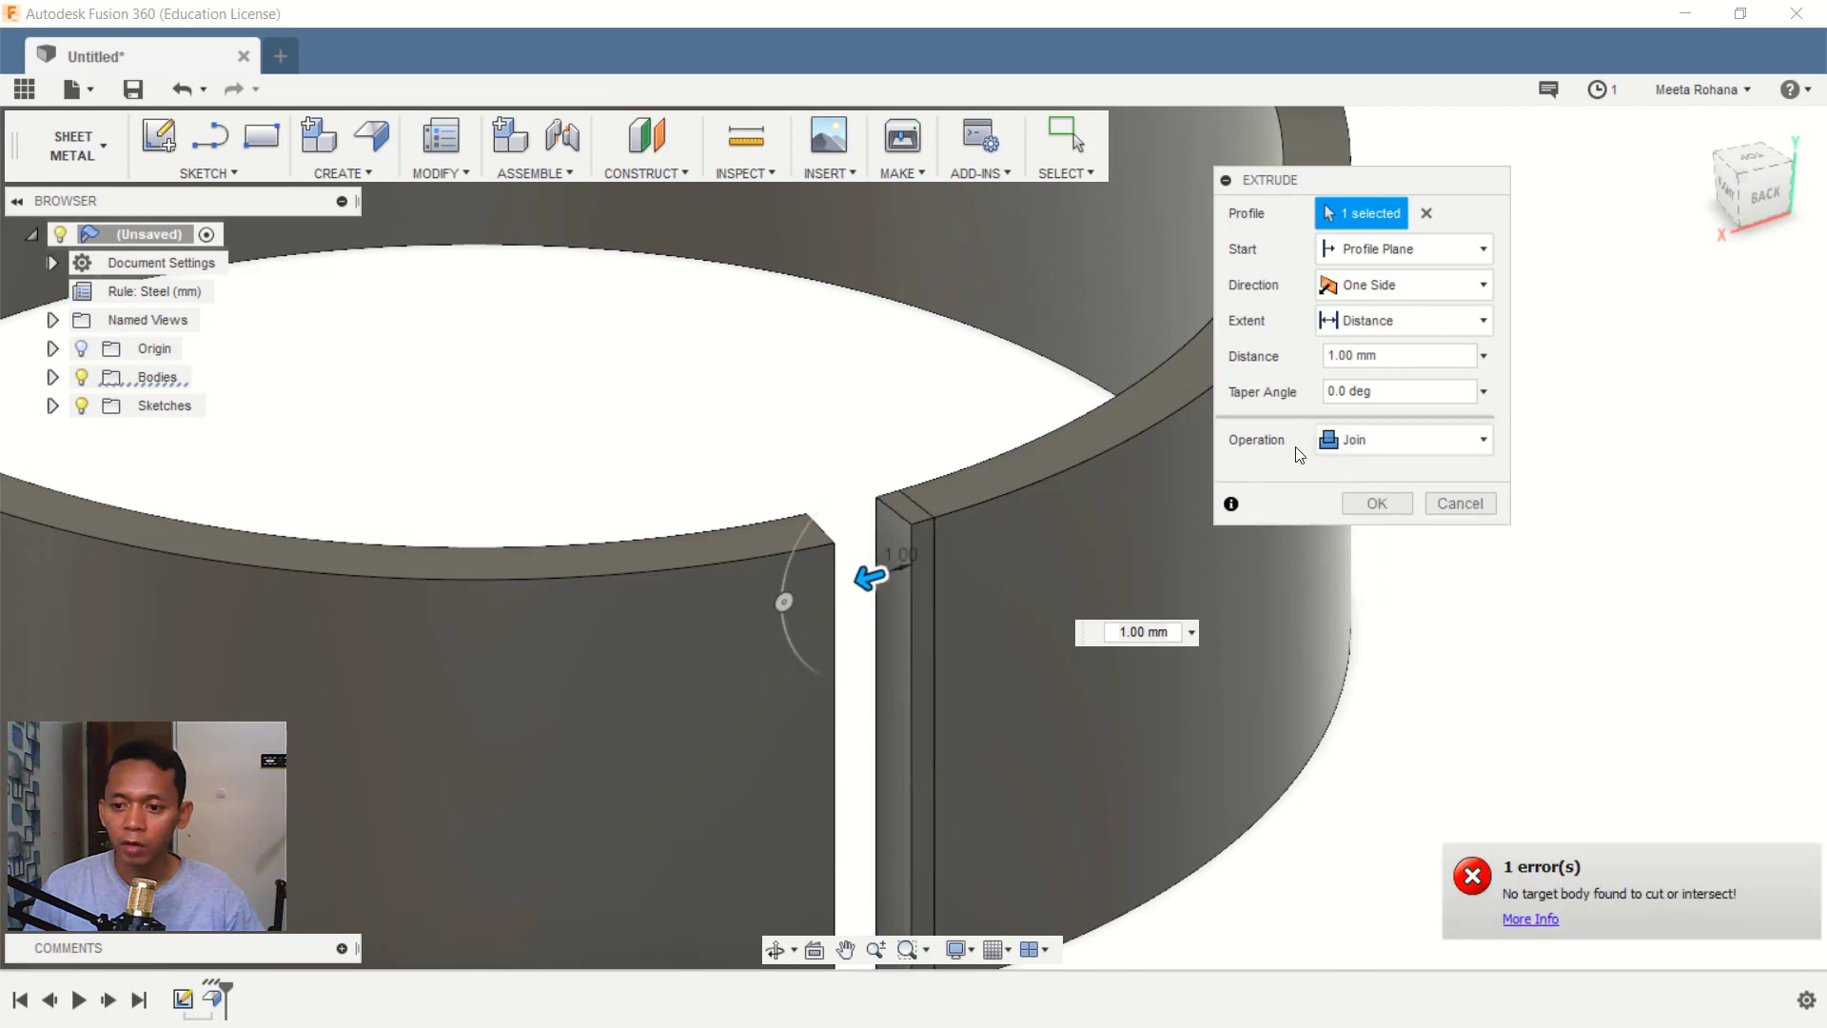
click(1373, 502)
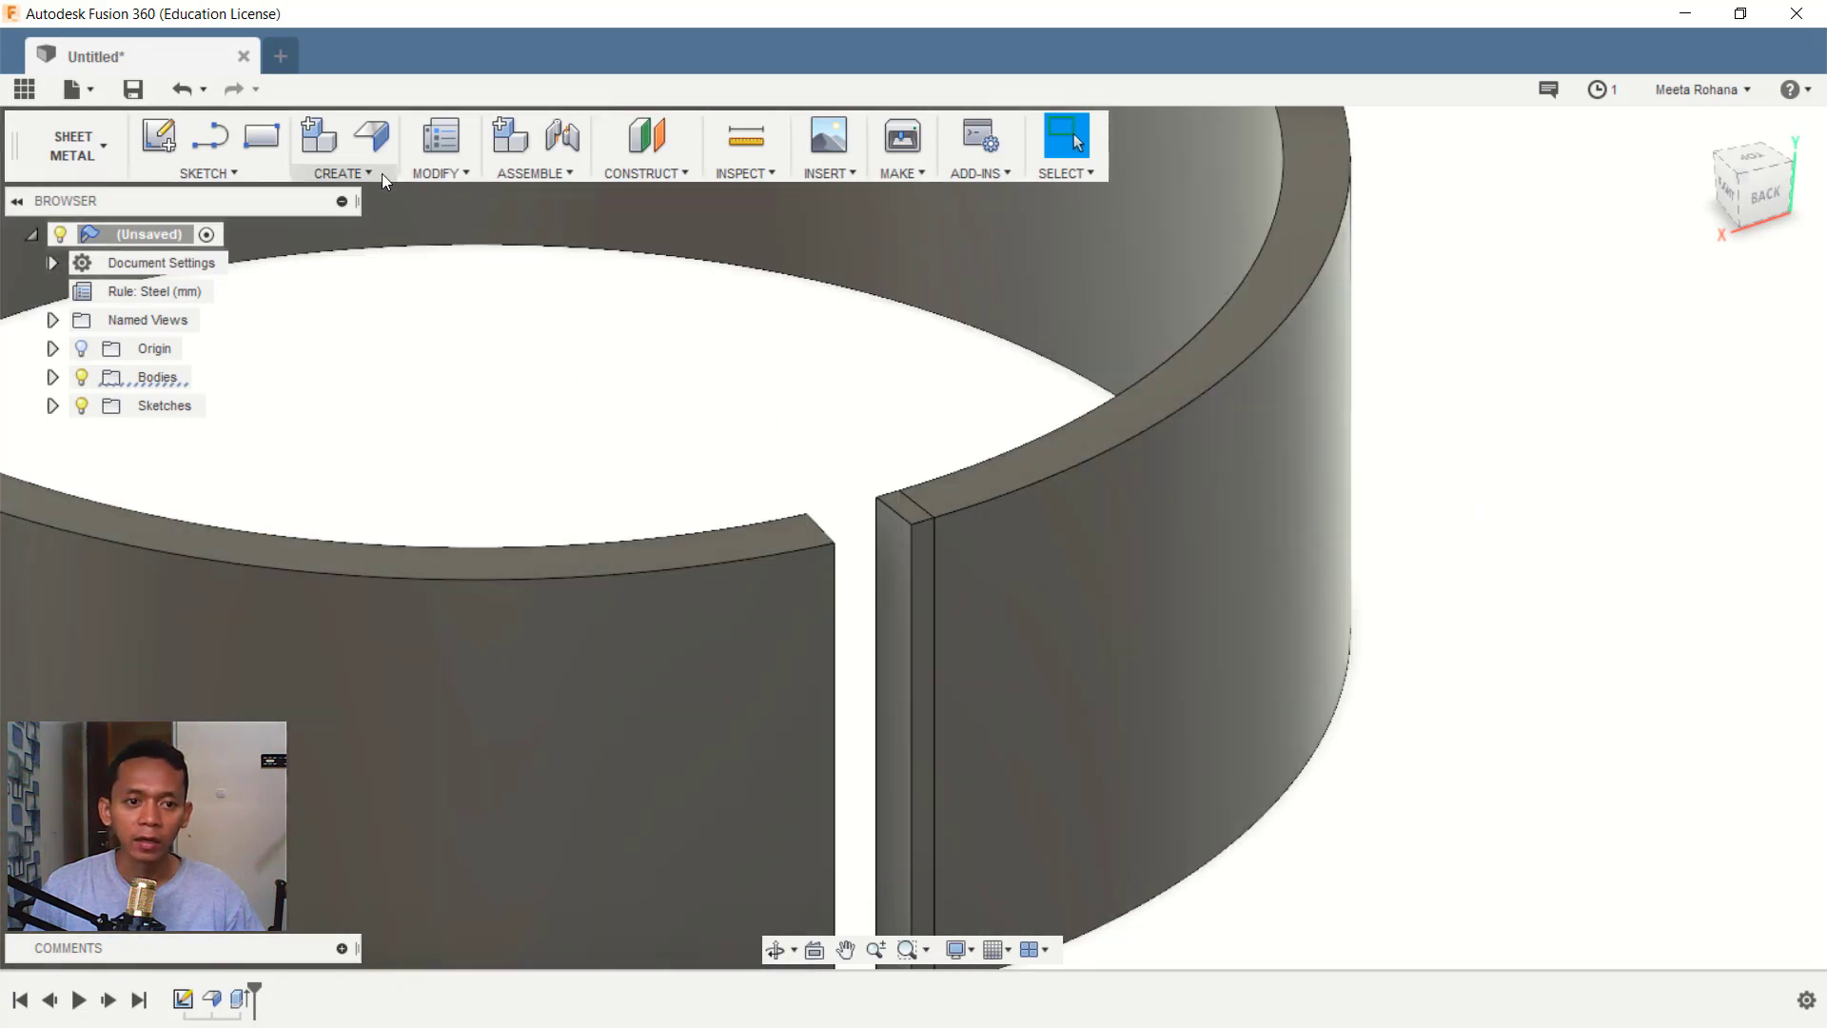
Unfold the ring's bend with the end face fixed, then view the strip from the back
click(384, 179)
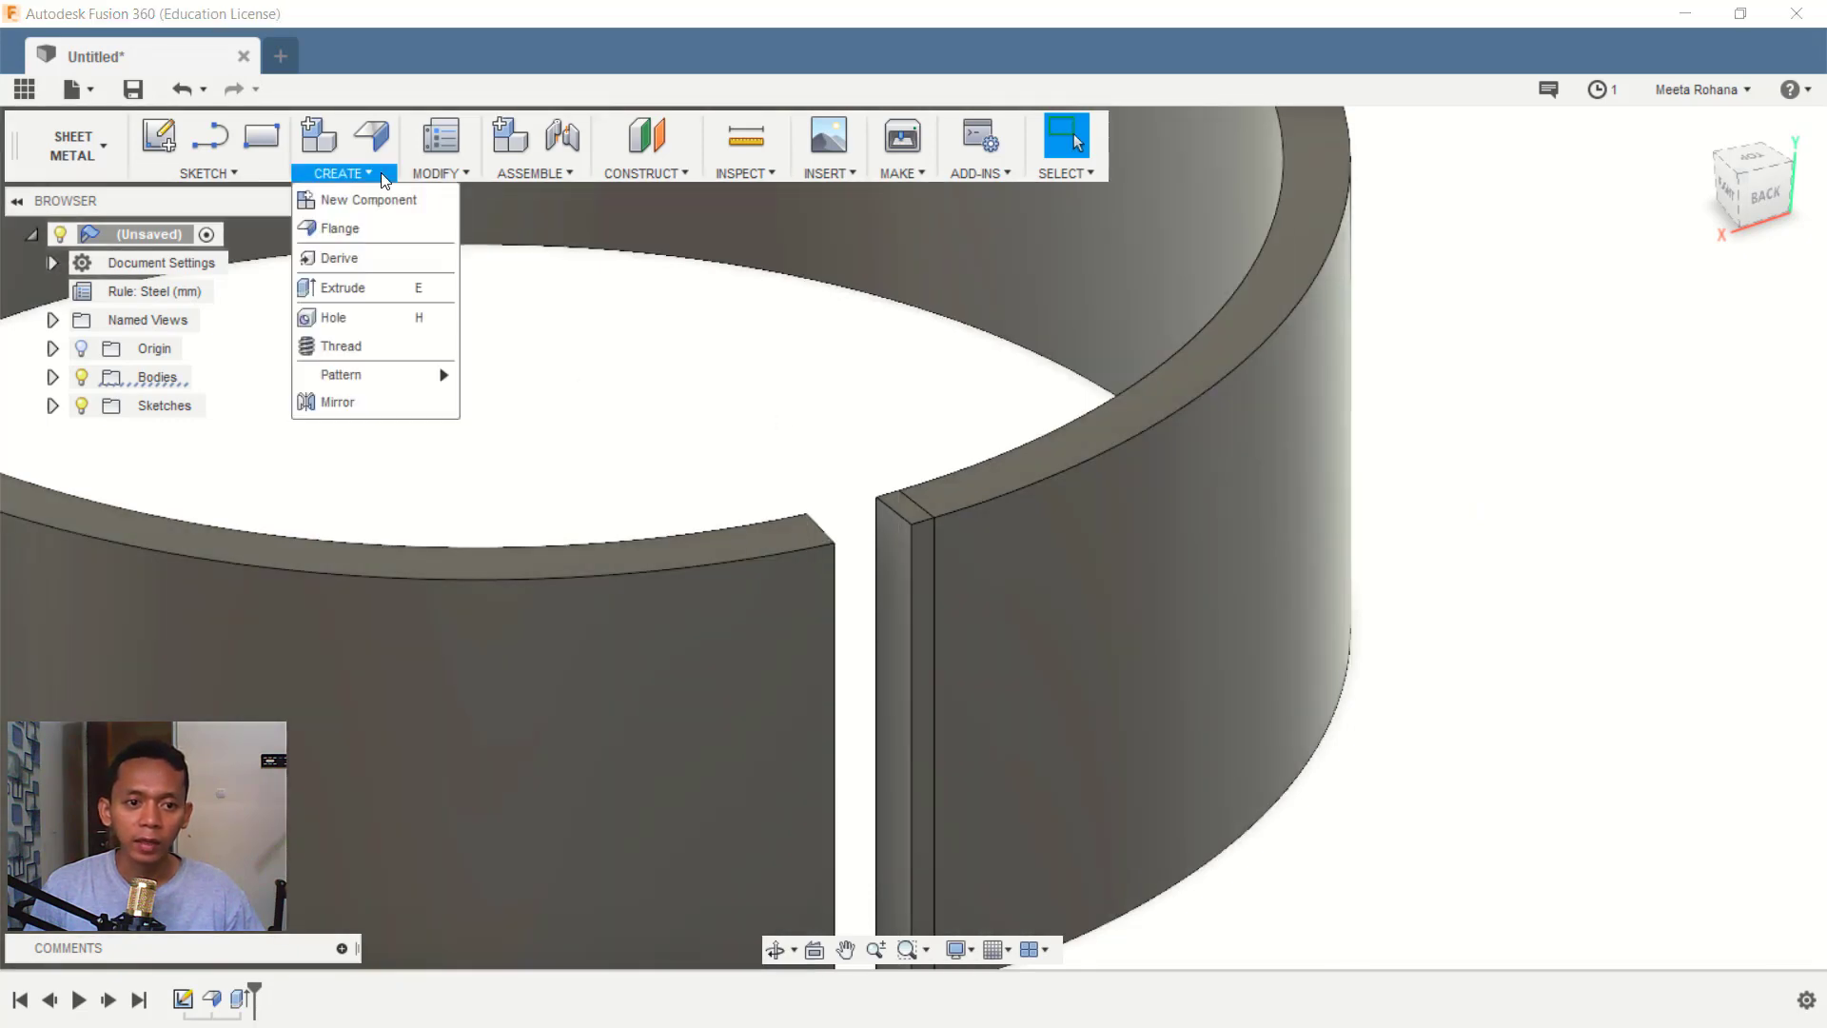
mouse_move(442, 174)
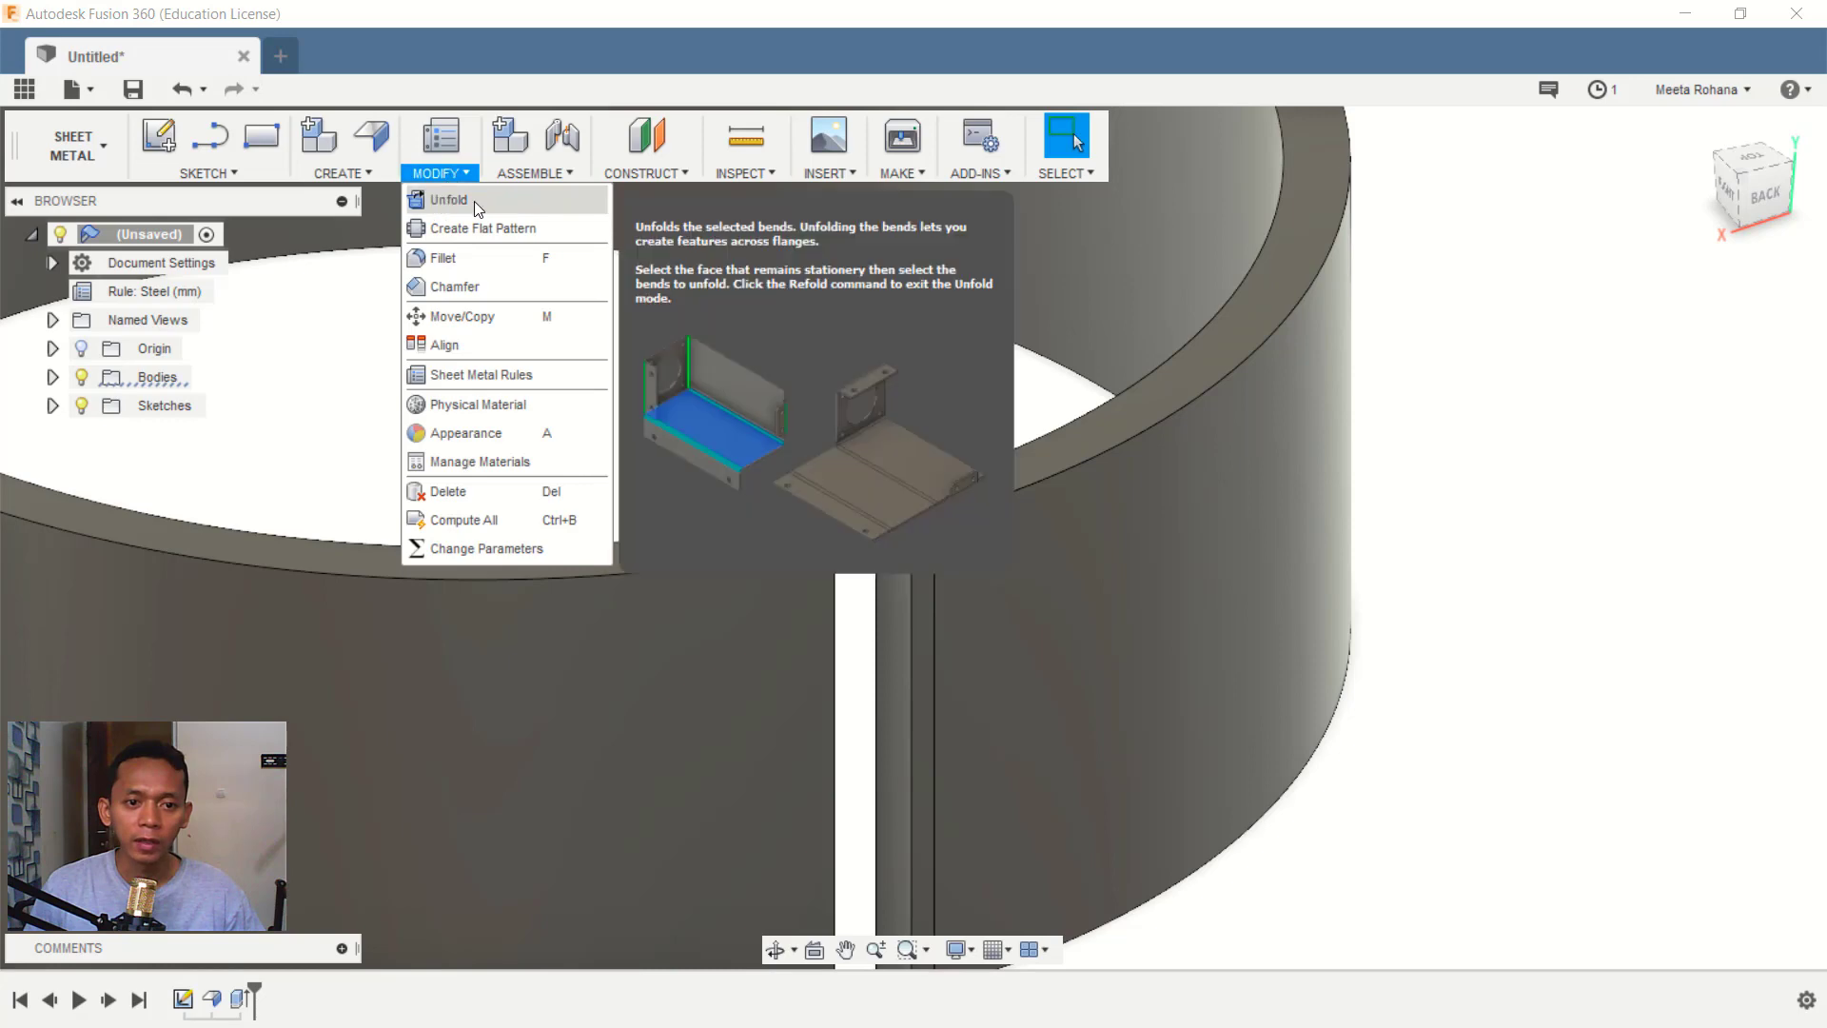
click(473, 202)
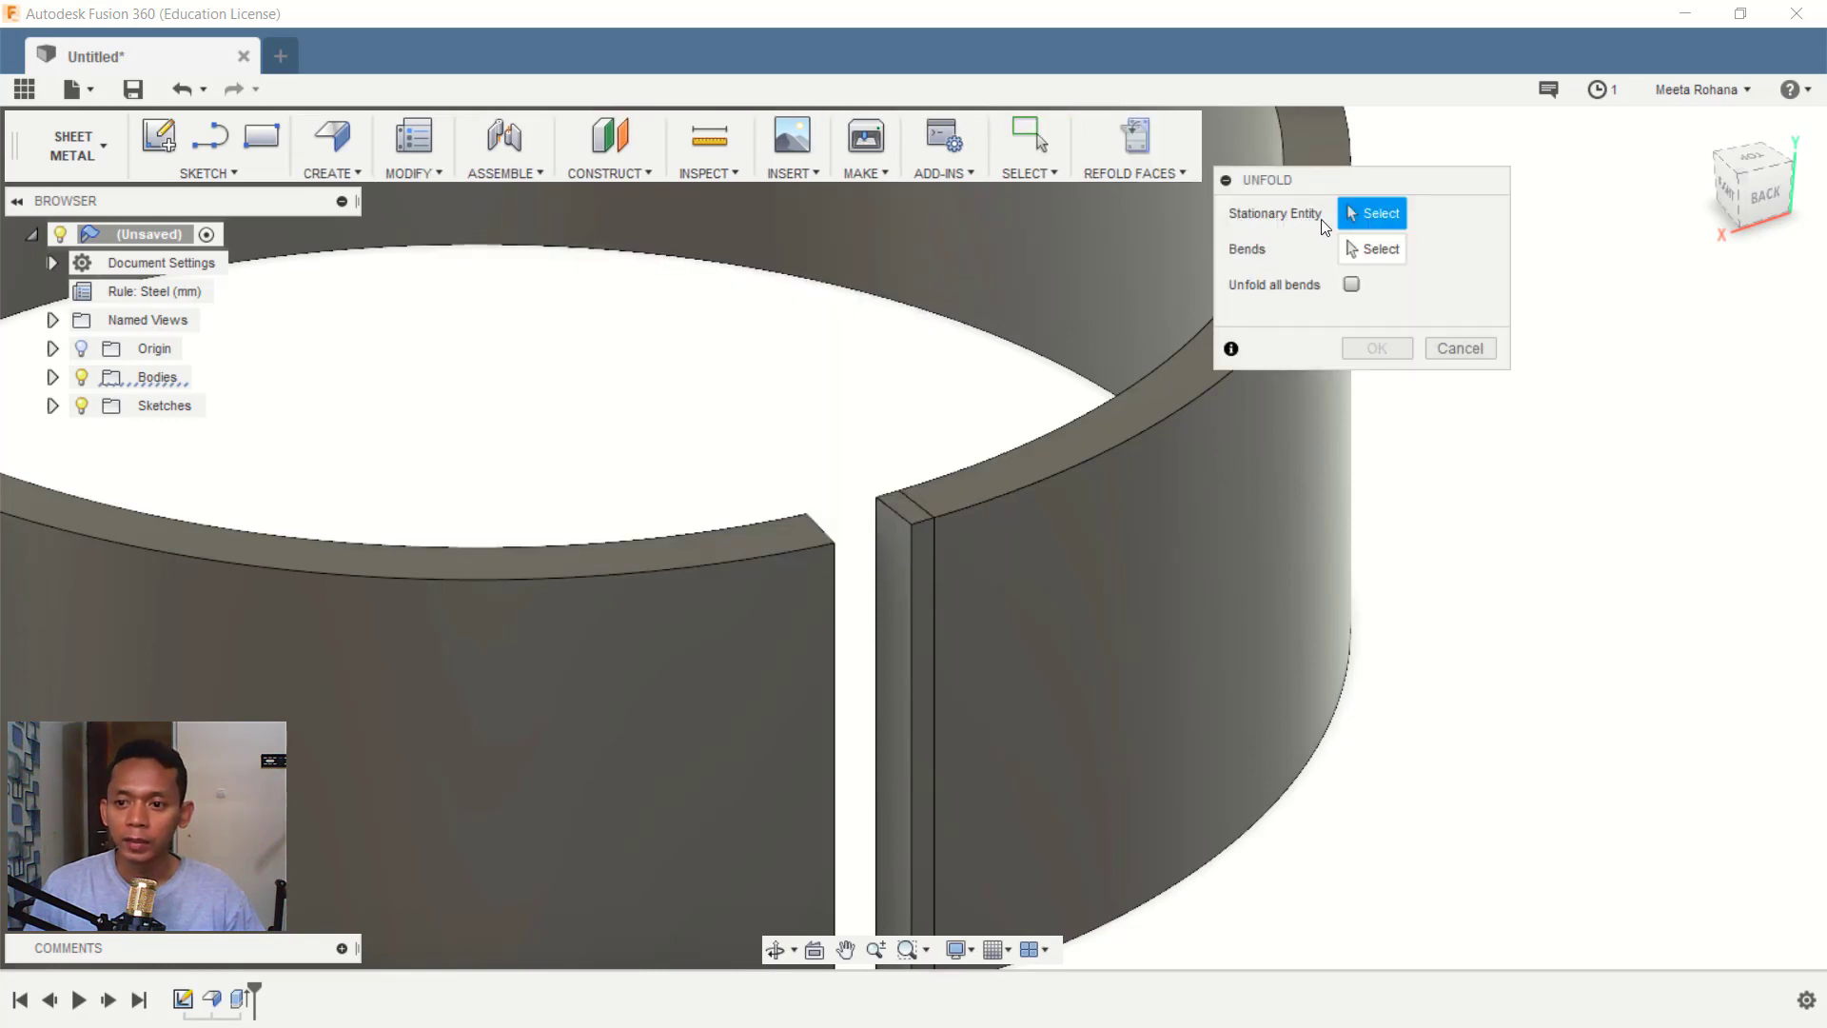
click(916, 565)
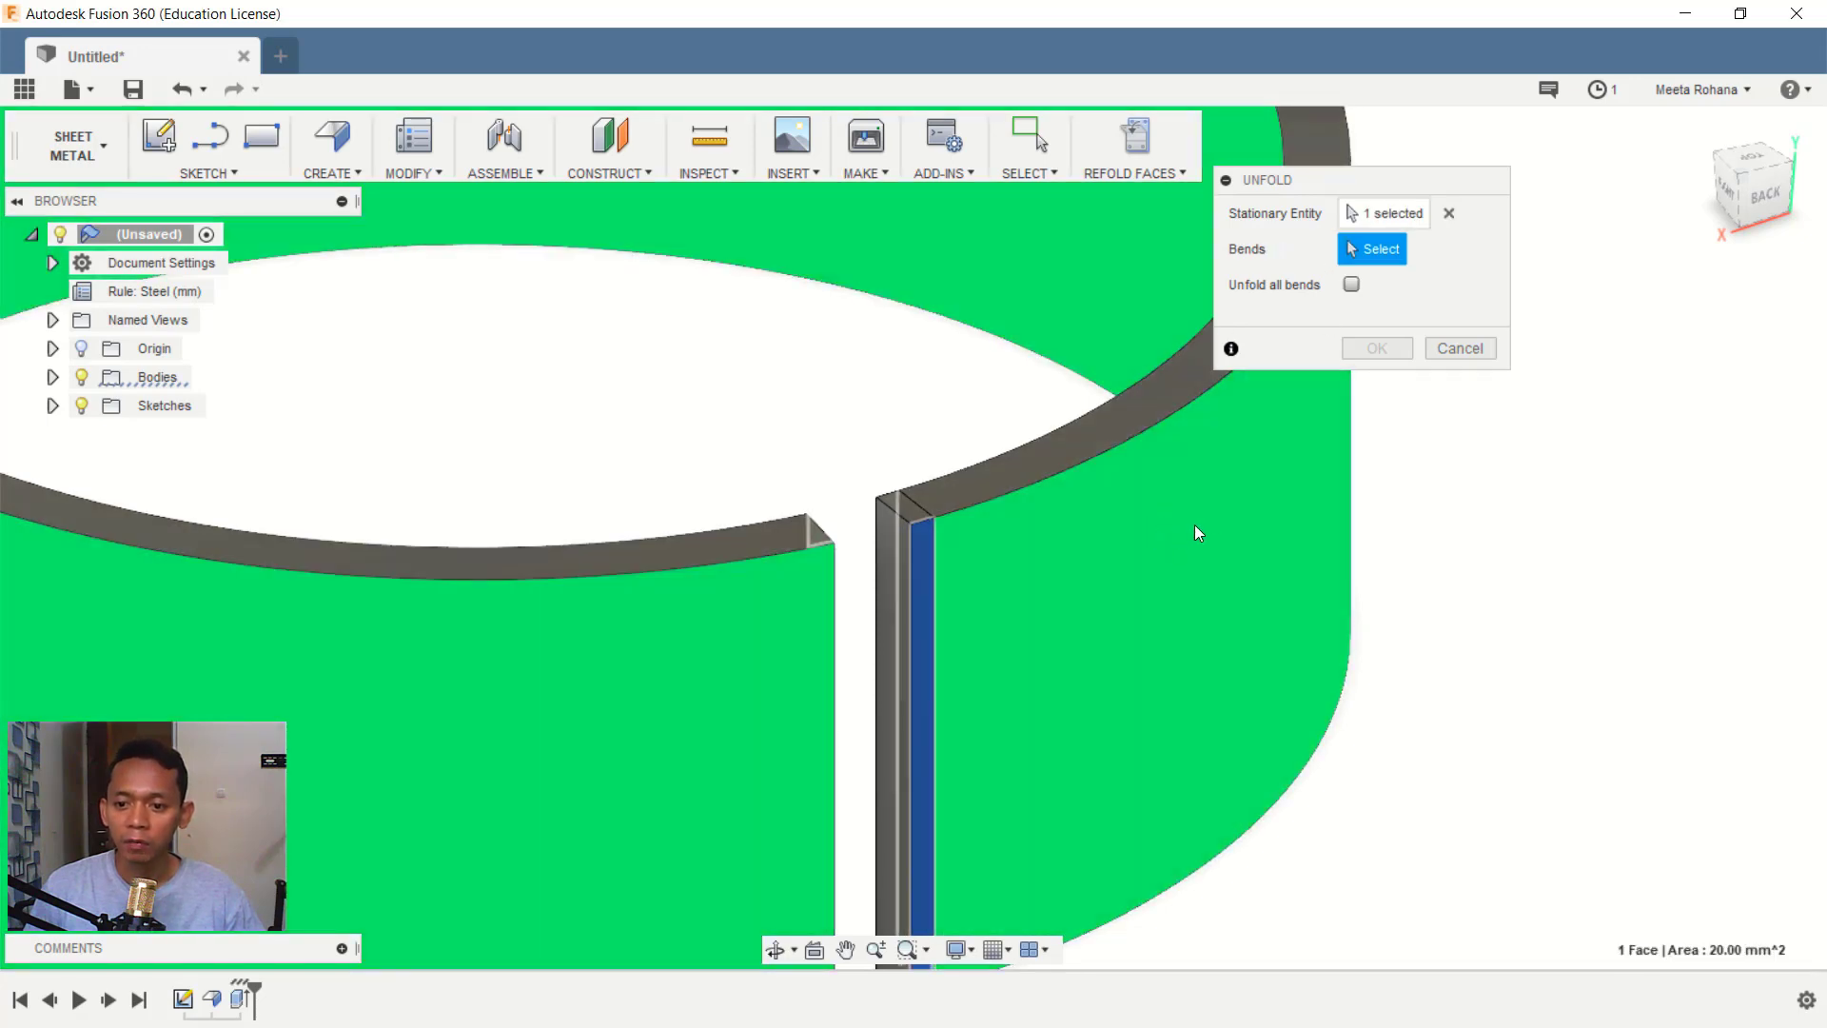
click(1195, 523)
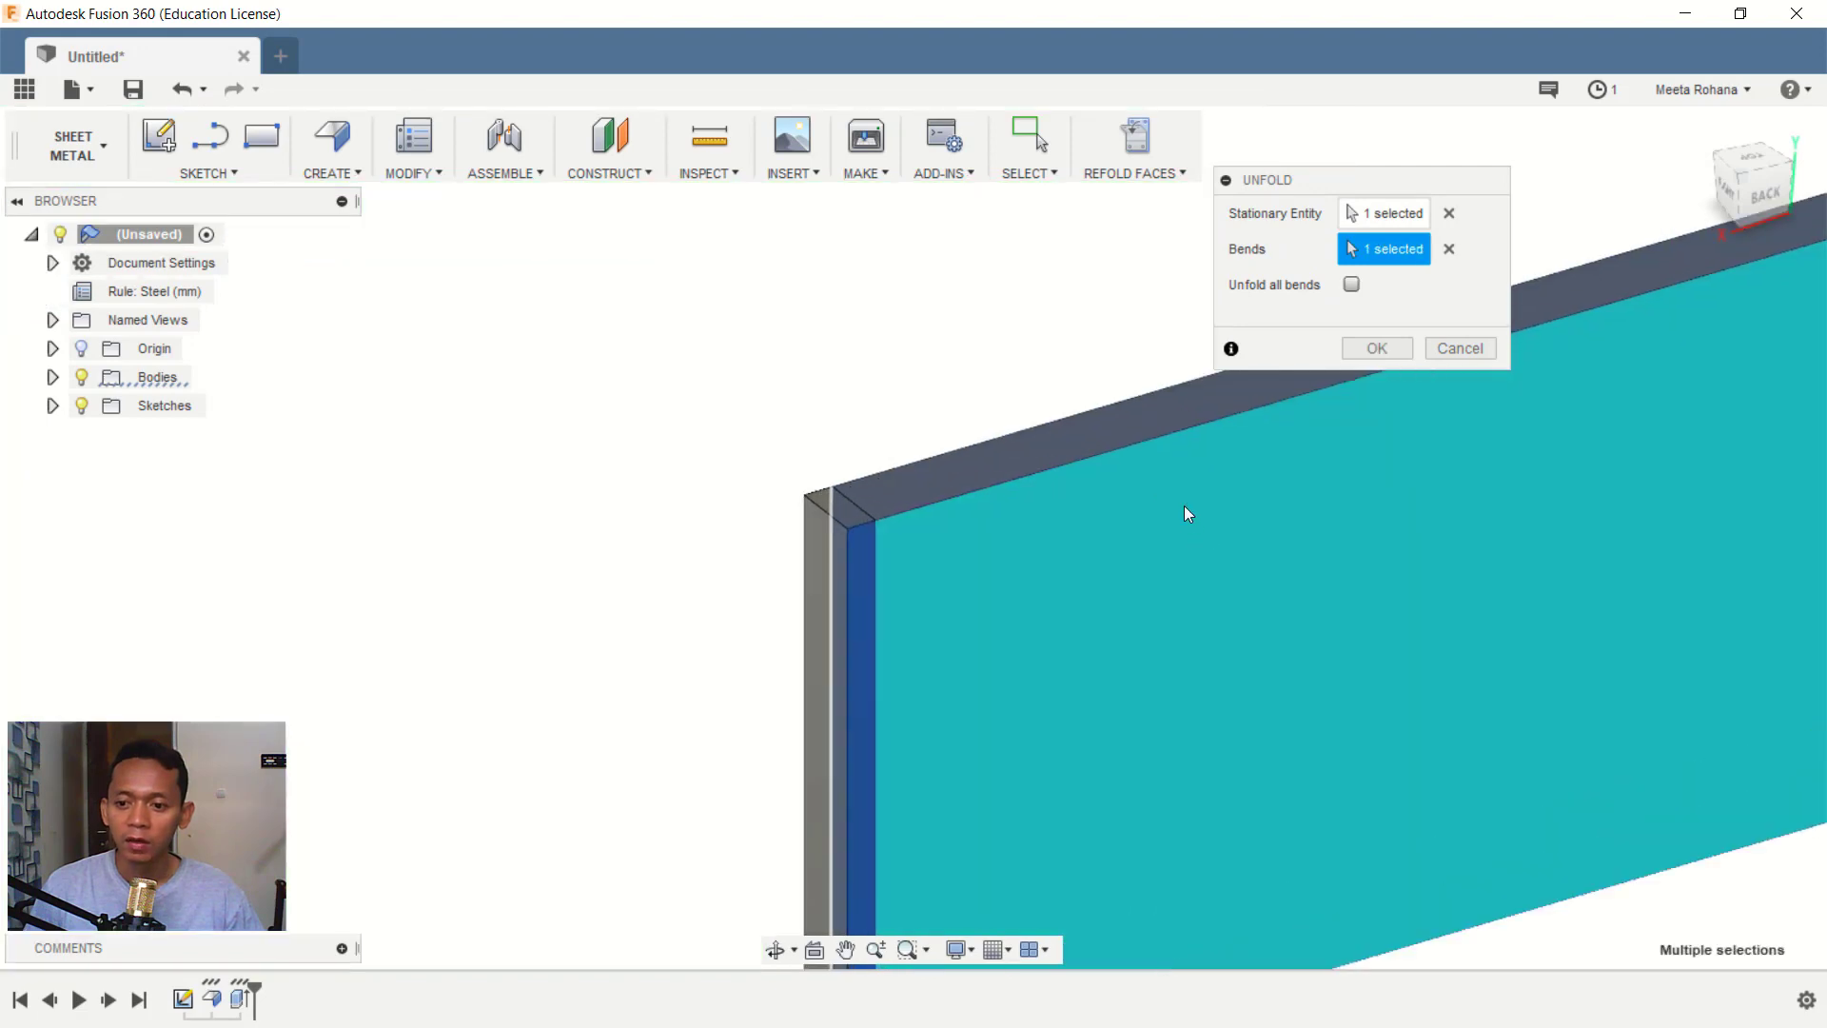
scroll(1184, 508, down, 3)
mouse_move(1190, 516)
middle_down()
mouse_move(1262, 530)
mouse_move(734, 511)
middle_up()
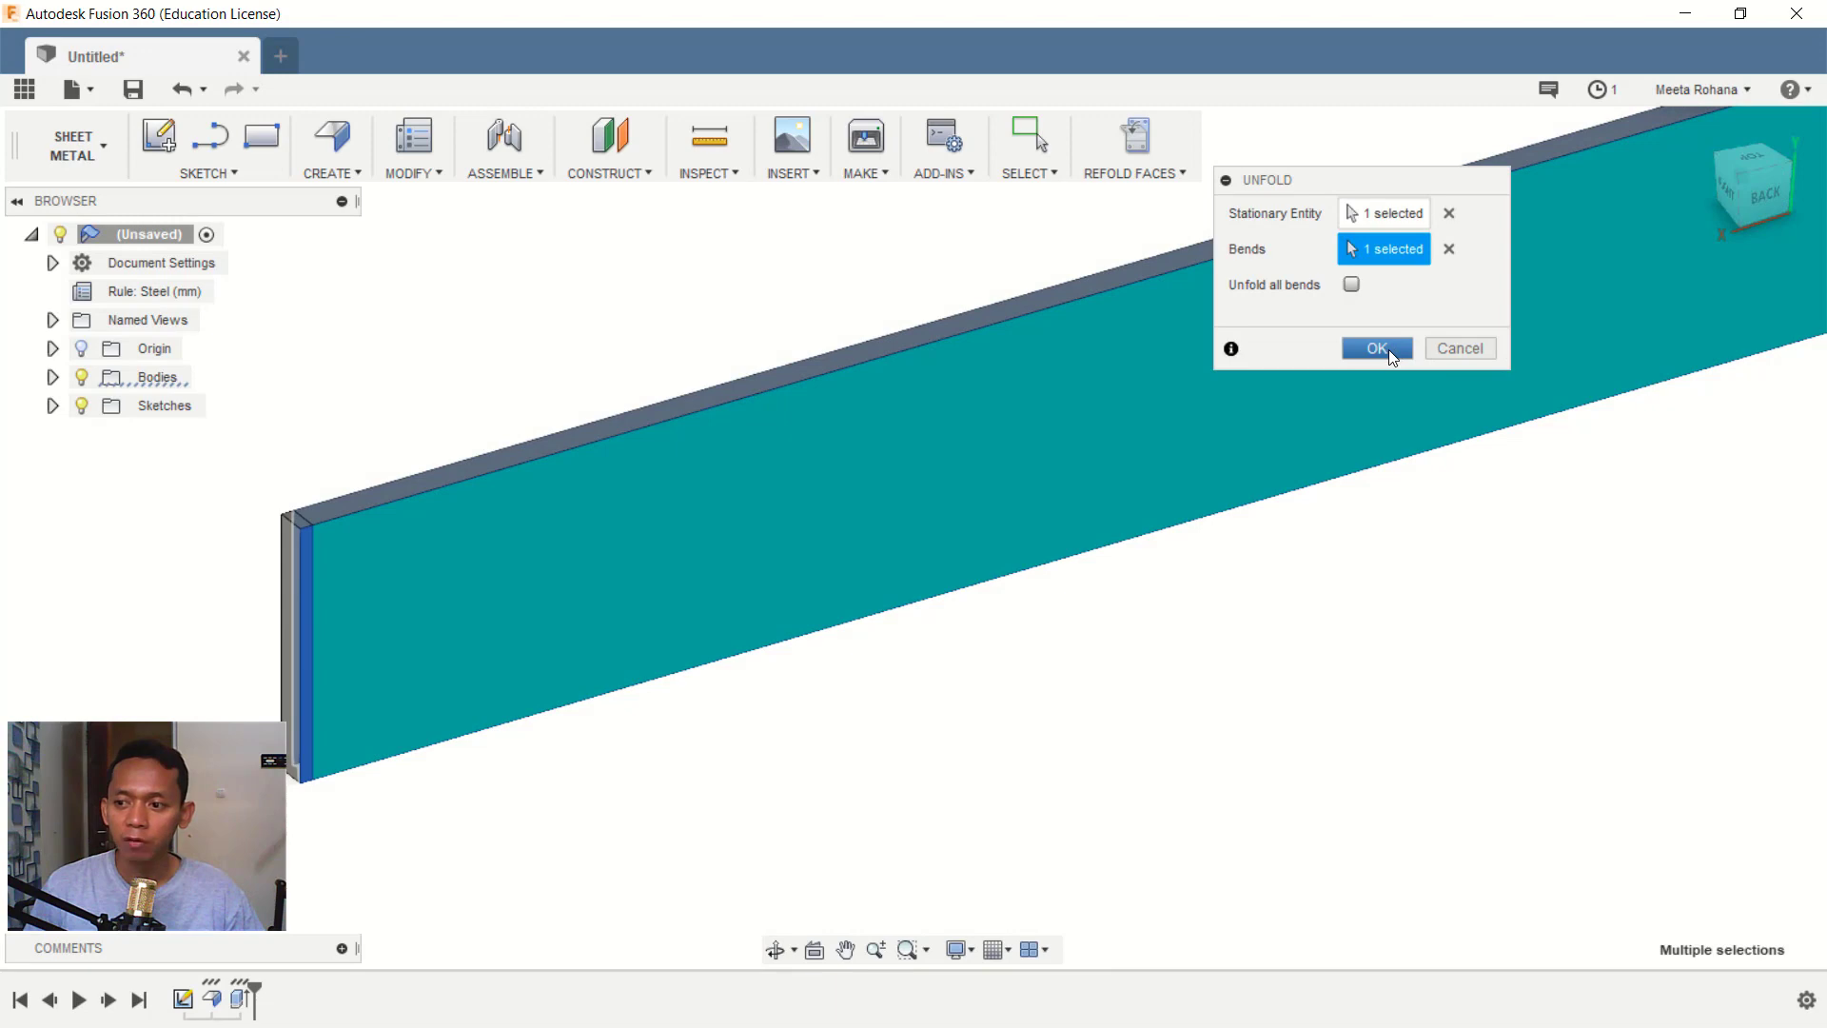
click(1389, 352)
click(1772, 194)
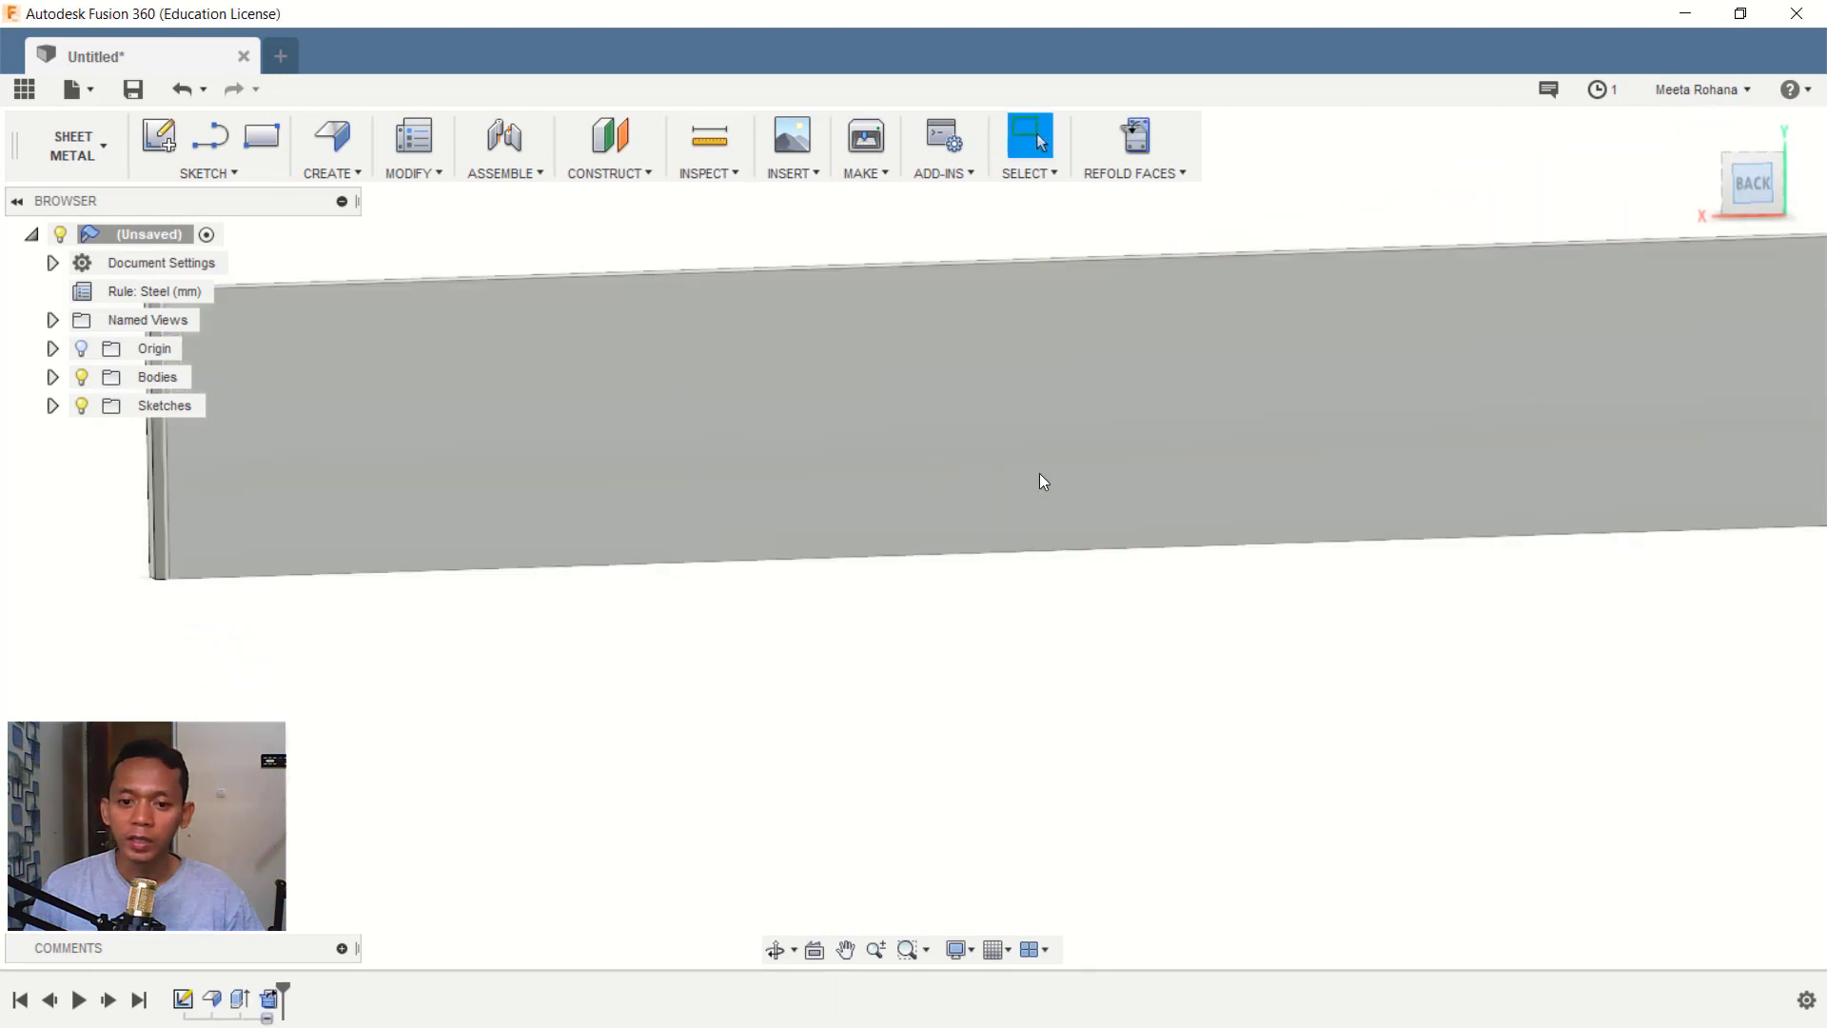
Sketch a 42 × 12 mm rectangle on the flat strip's face near its left end
scroll(1100, 428, down, 2)
middle_drag(1007, 379, 946, 473)
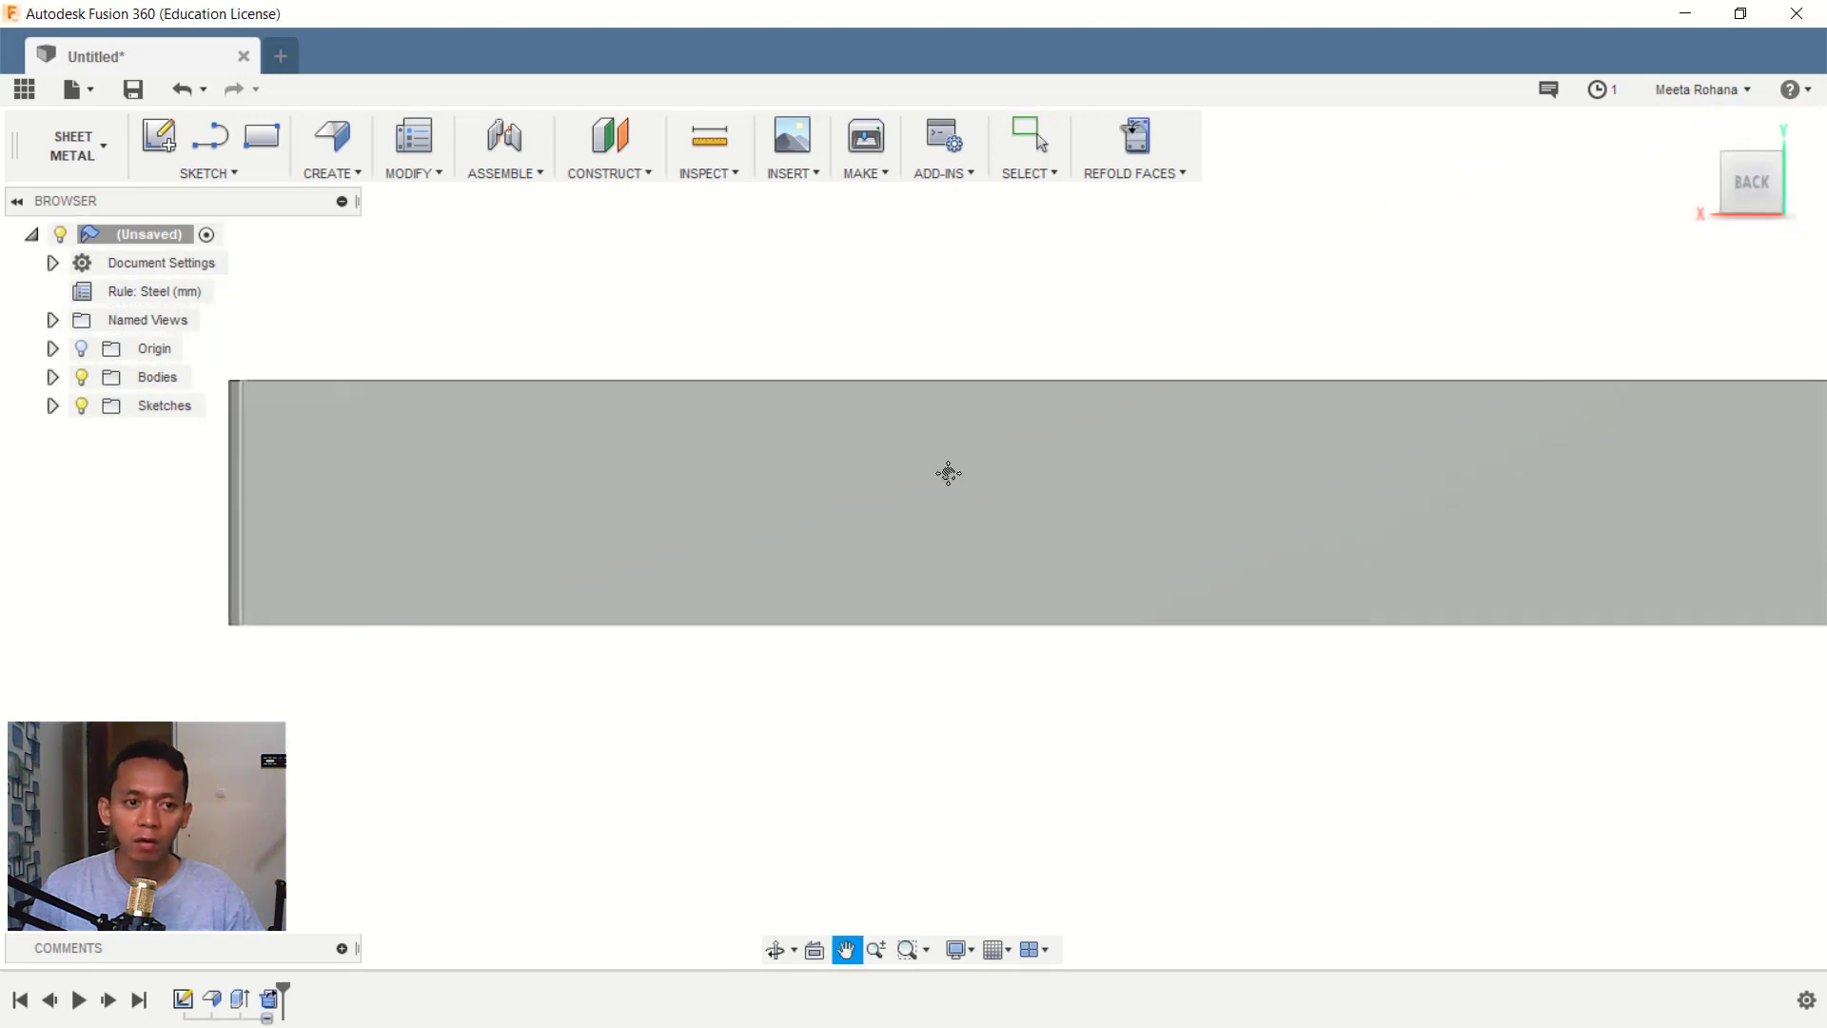
click(257, 137)
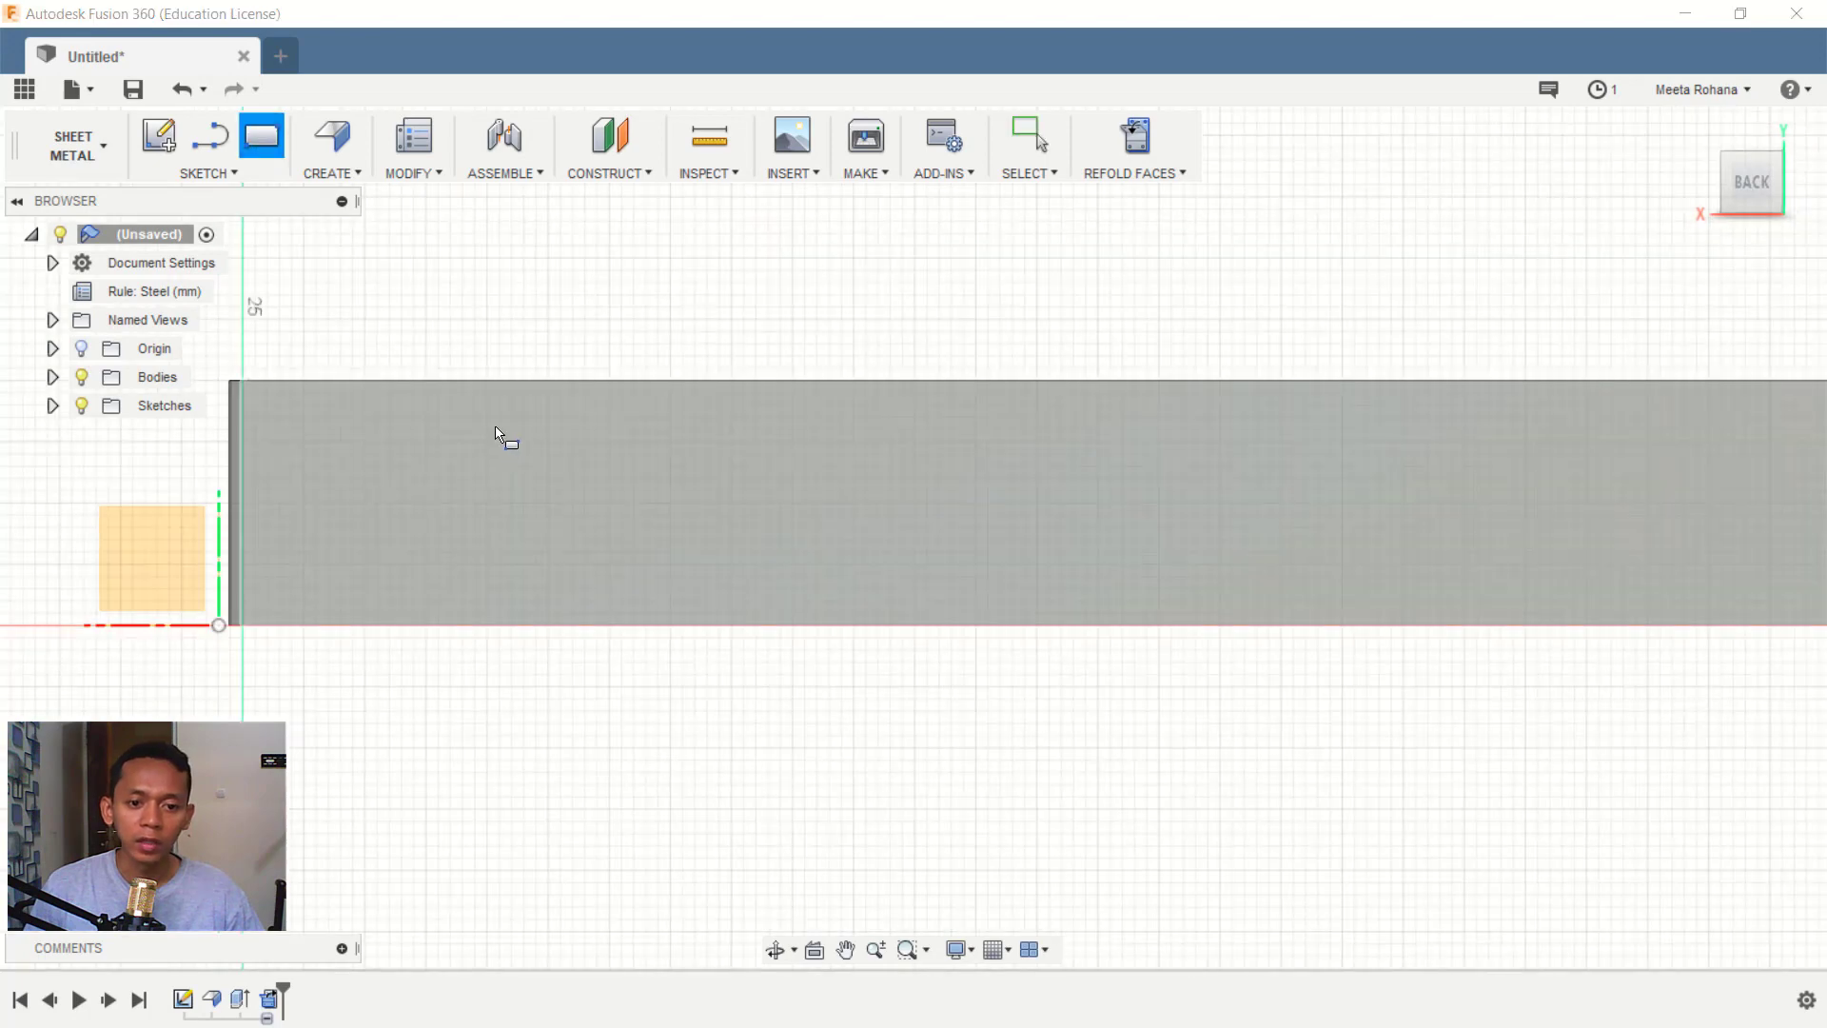
click(497, 453)
click(892, 540)
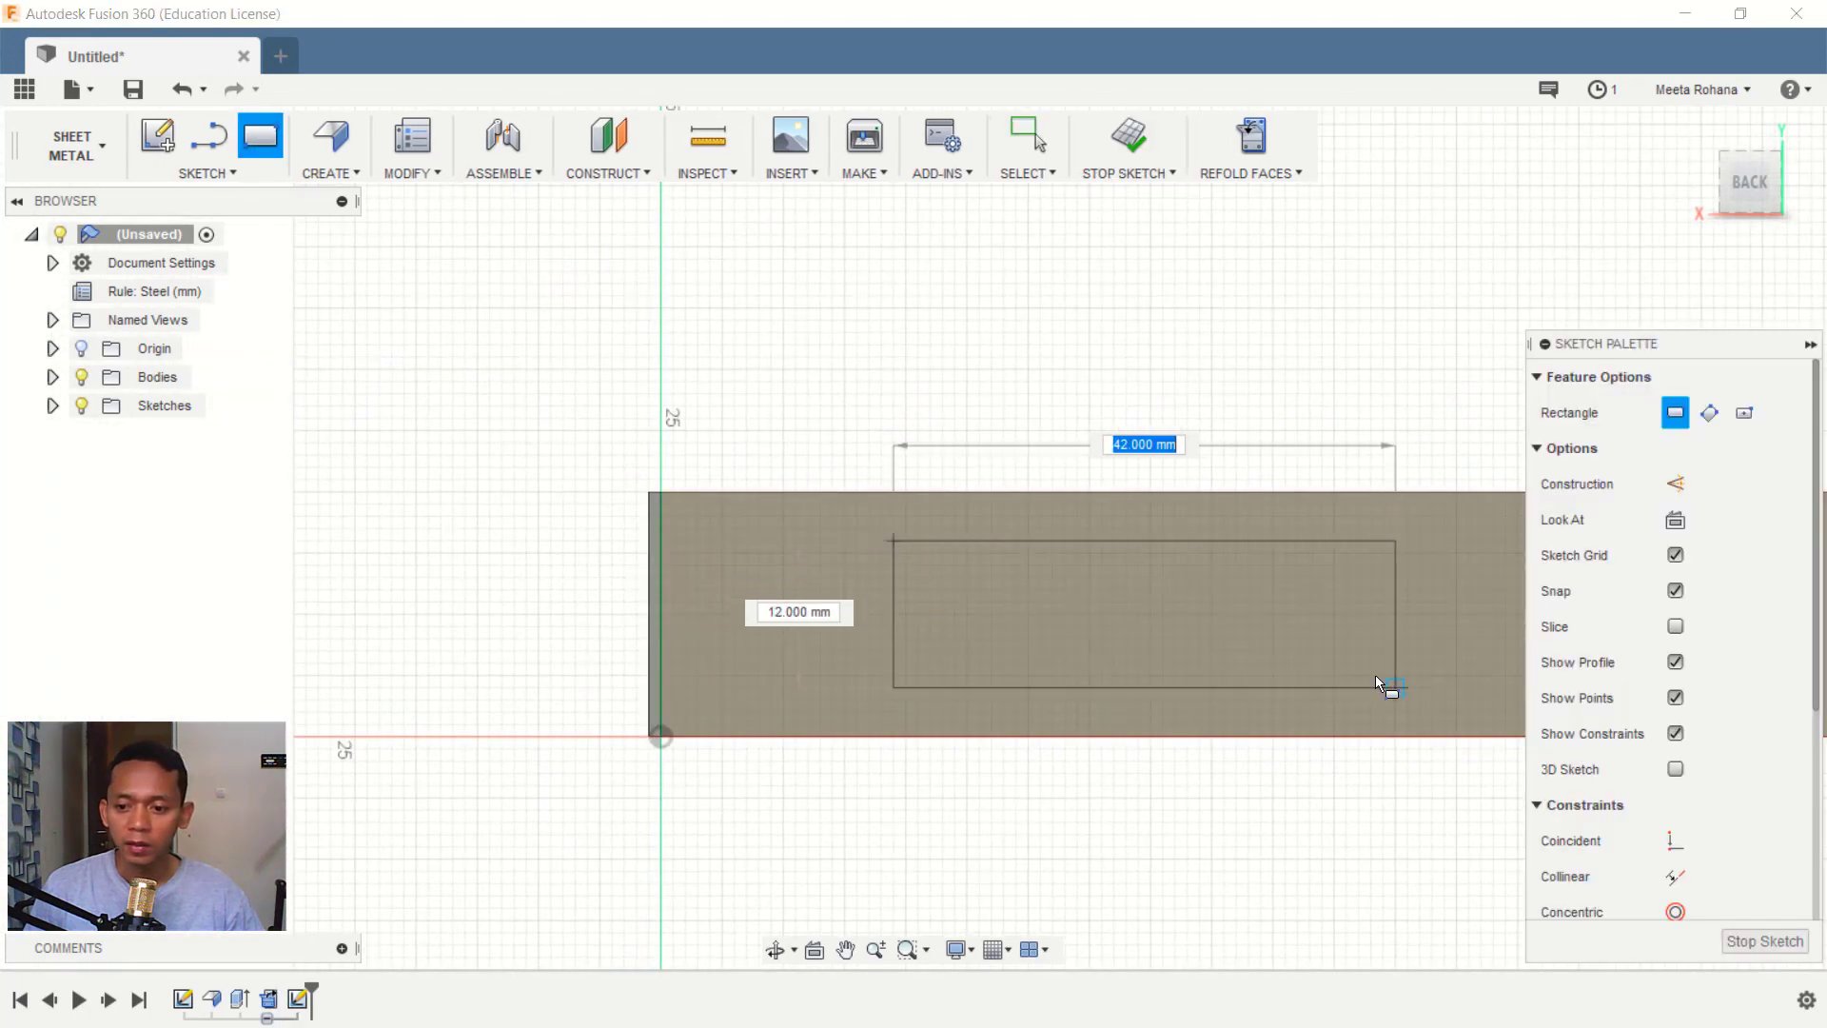
click(1347, 651)
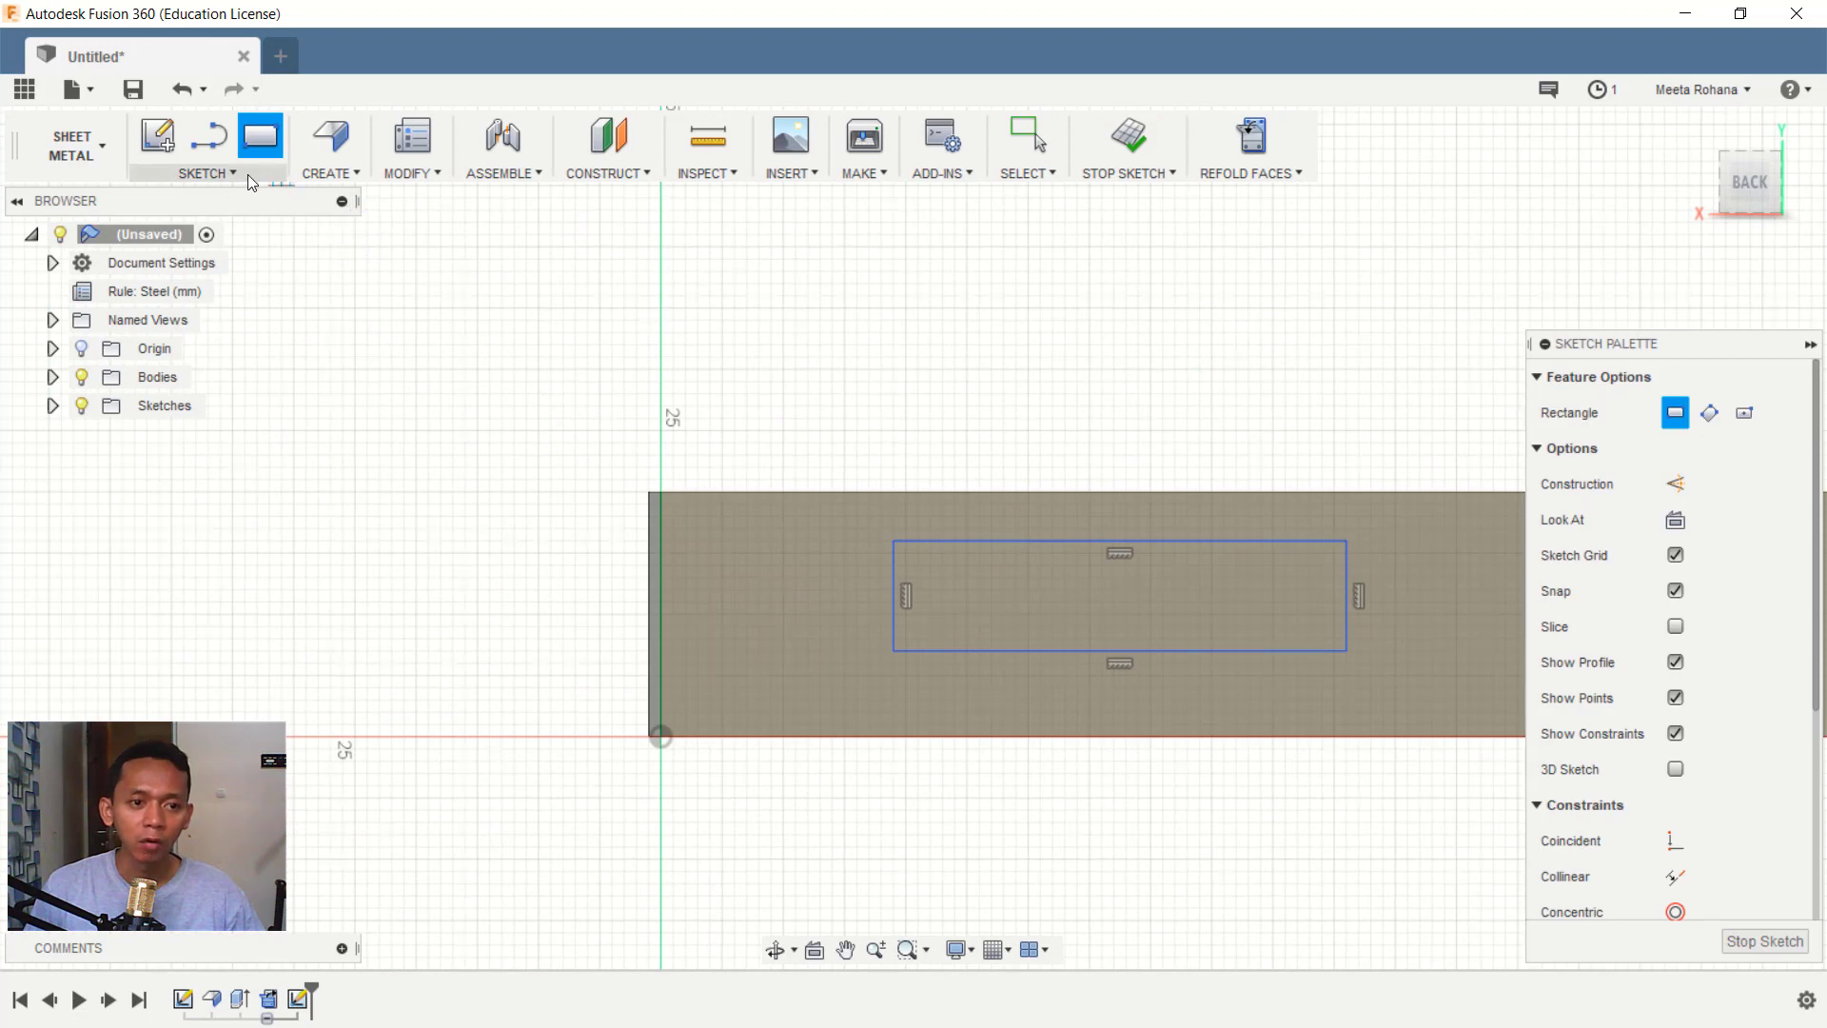
Start an extrusion with the rectangle as its profile
click(331, 173)
click(334, 252)
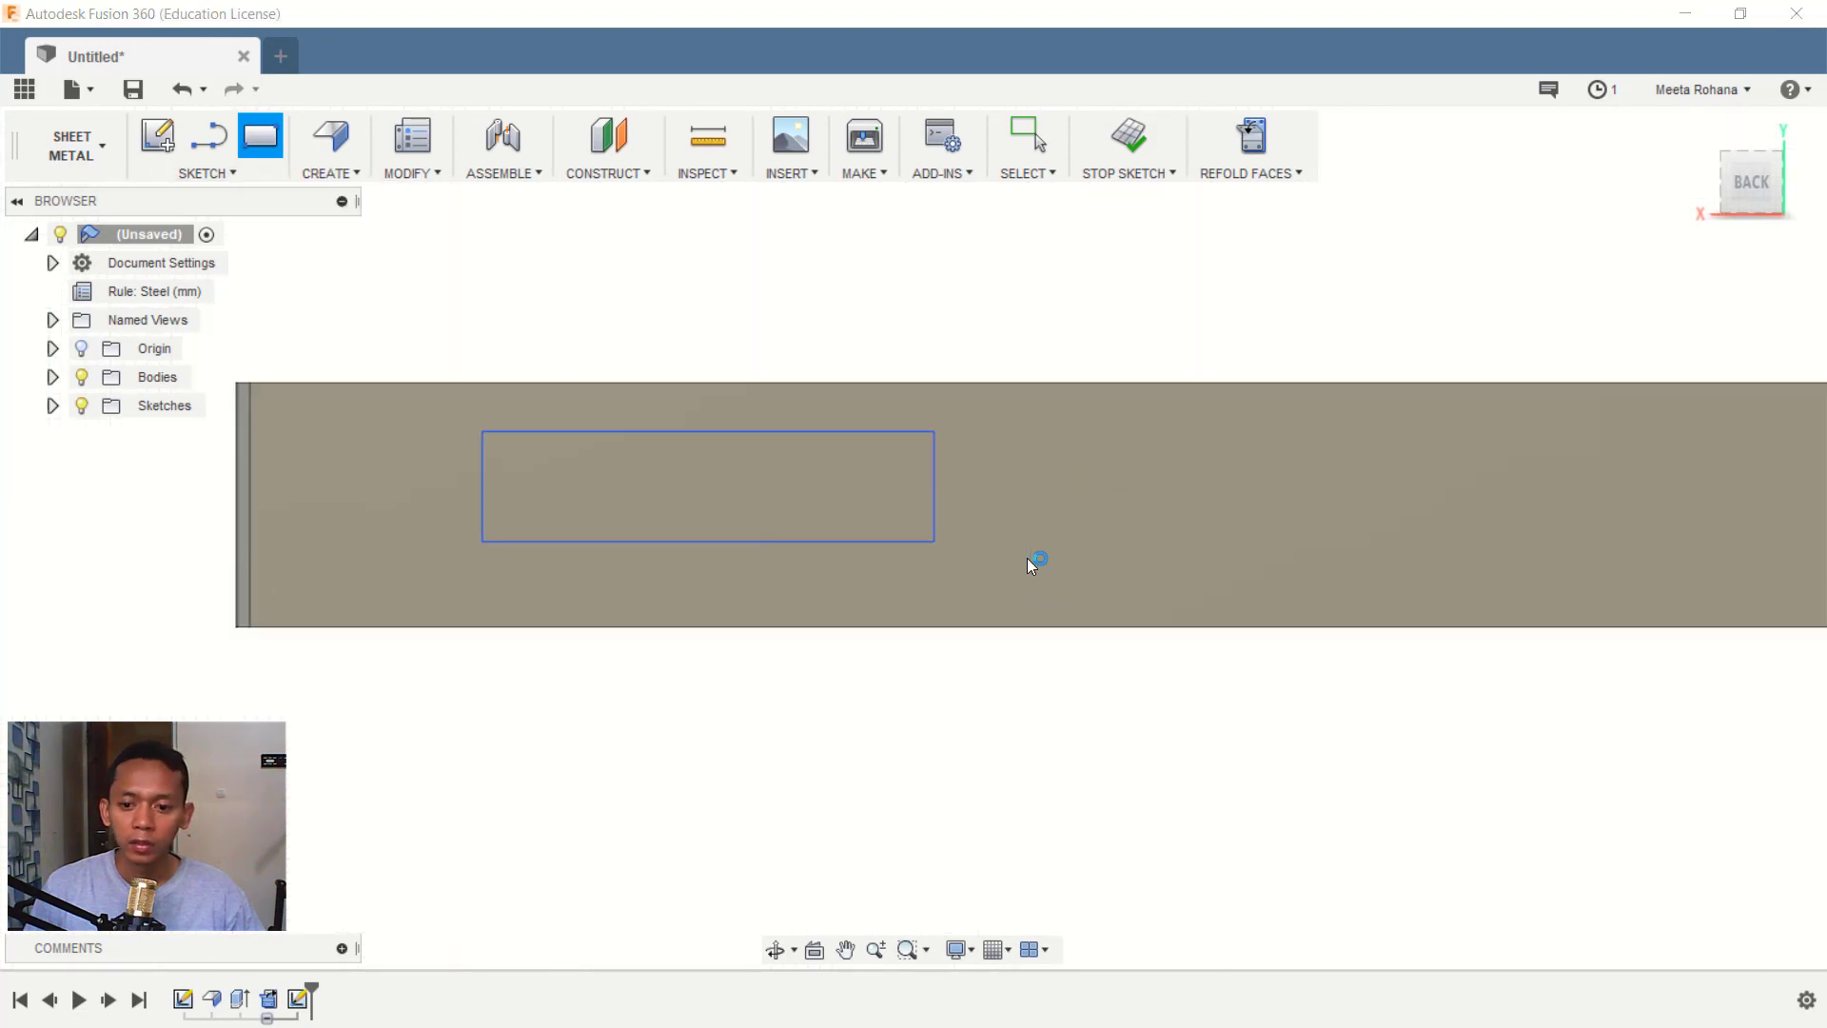
click(866, 477)
Cut the rectangle -16 mm through the strip to leave a rectangular window
mouse_move(1089, 478)
shift+middle_down()
mouse_move(1032, 535)
mouse_move(972, 555)
mouse_move(1125, 489)
shift+middle_up()
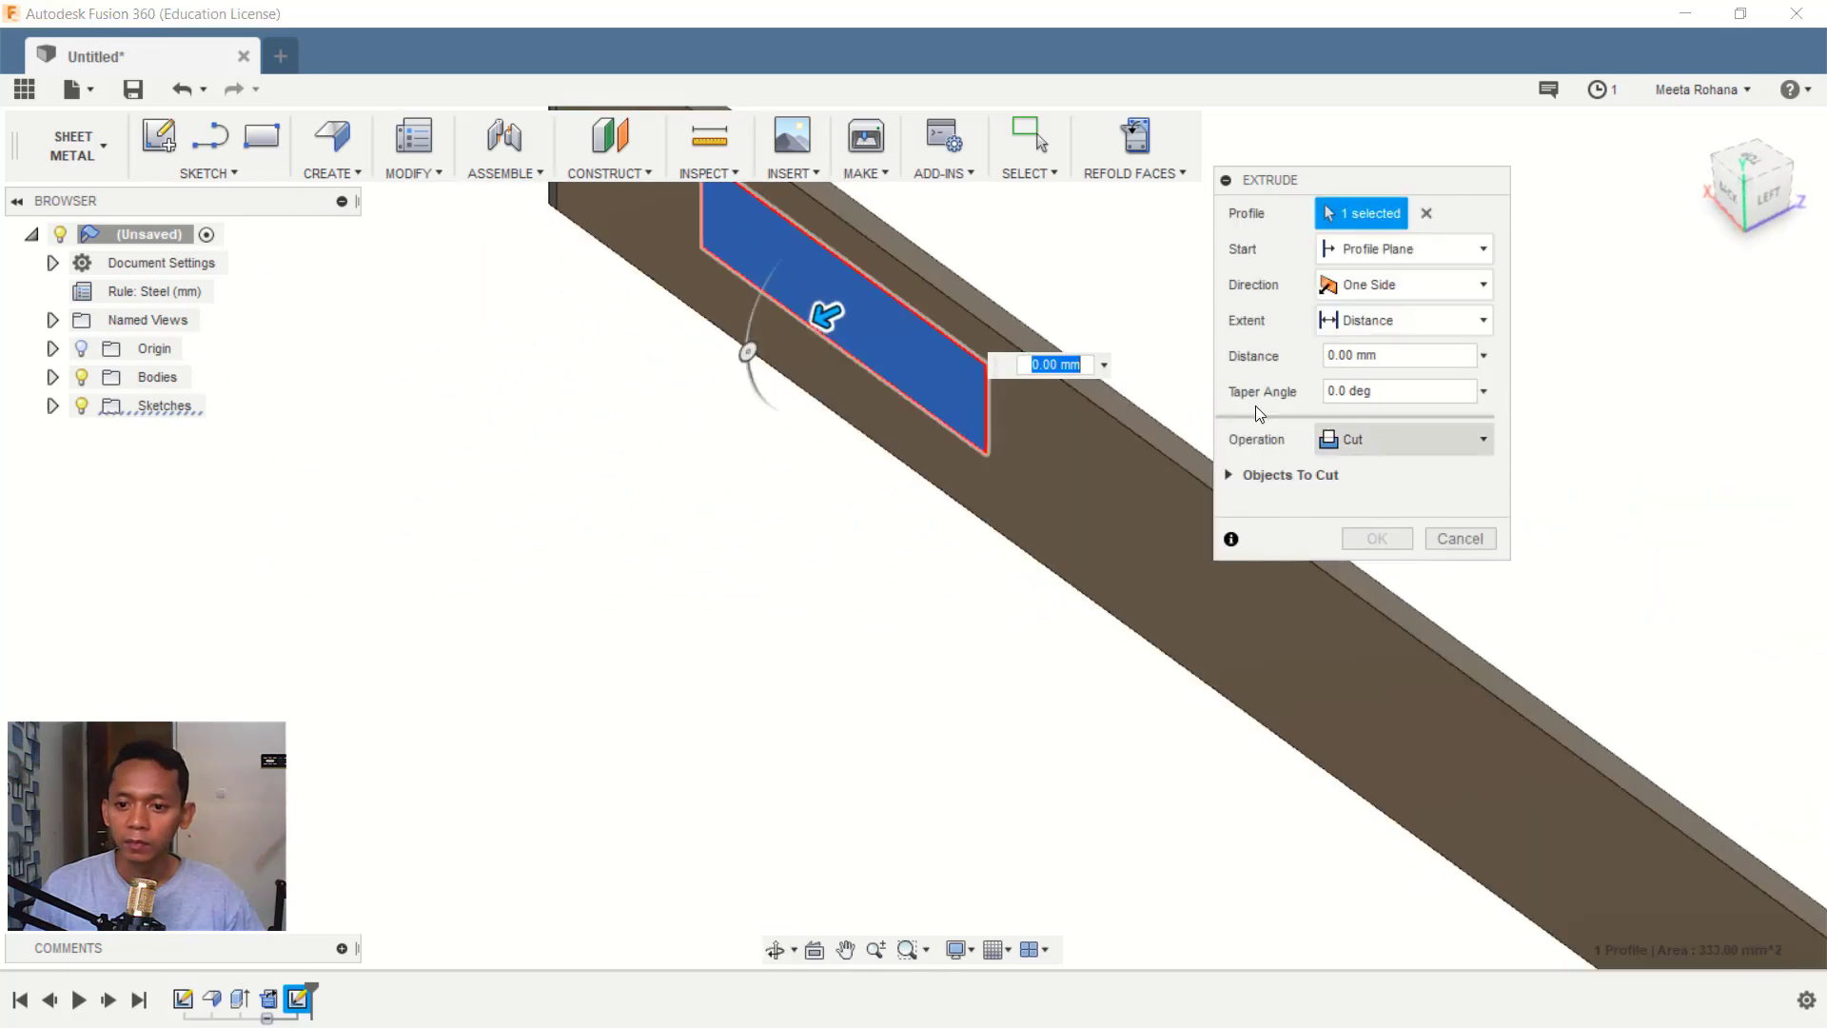
drag(827, 321, 994, 277)
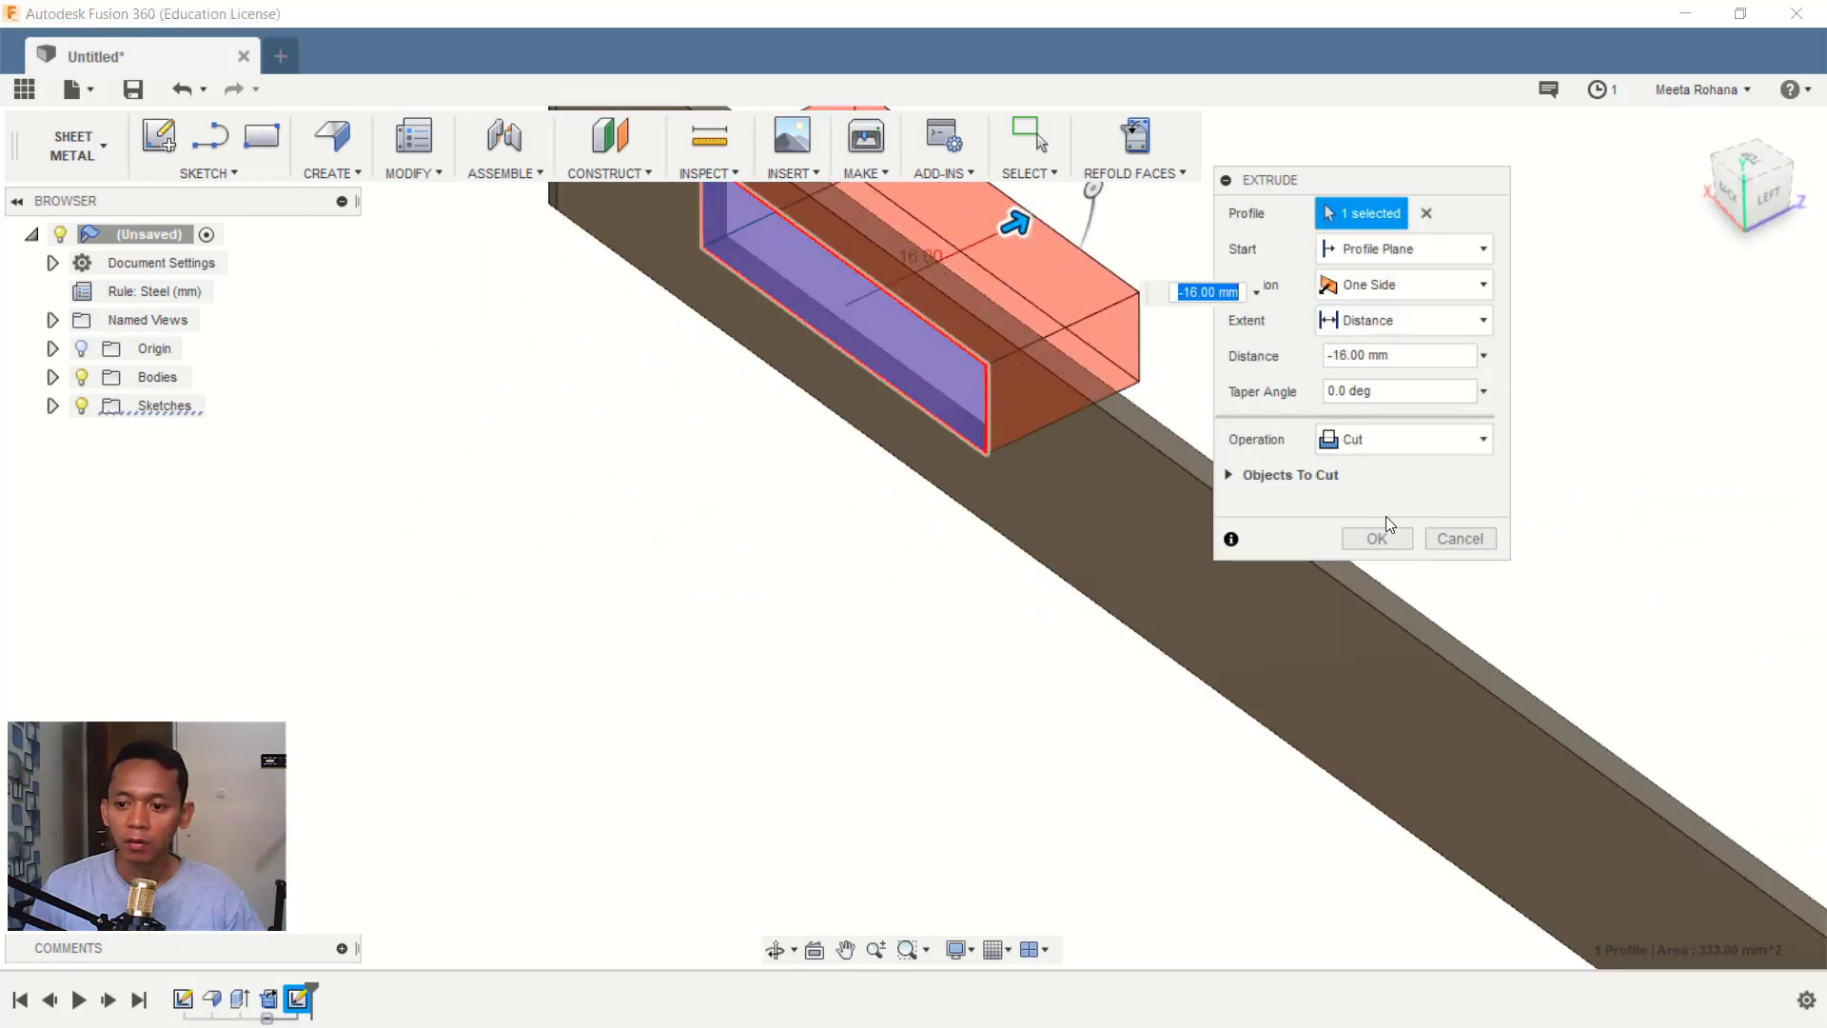
click(1377, 539)
middle_drag(943, 372, 922, 482)
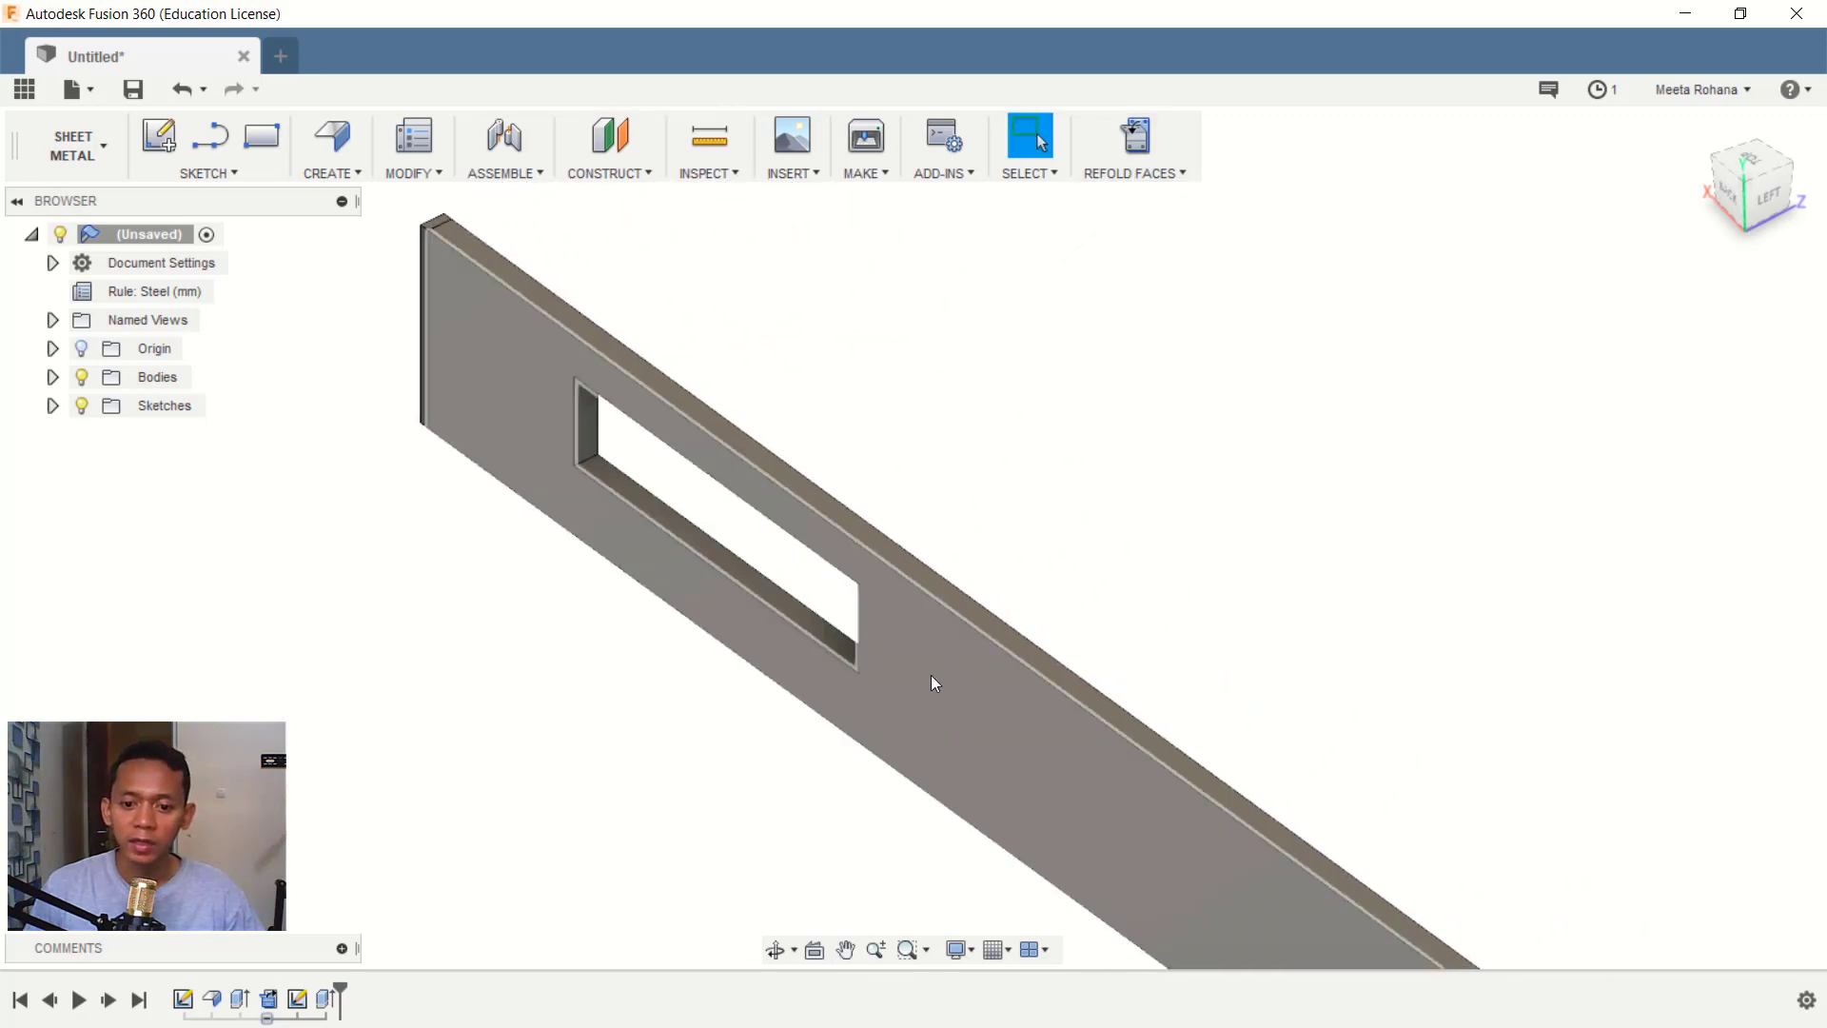
Refold the strip into the ring and reframe the view of its windowed wall
click(1132, 140)
mouse_move(1130, 339)
middle_down()
mouse_move(984, 338)
mouse_move(1023, 600)
middle_up()
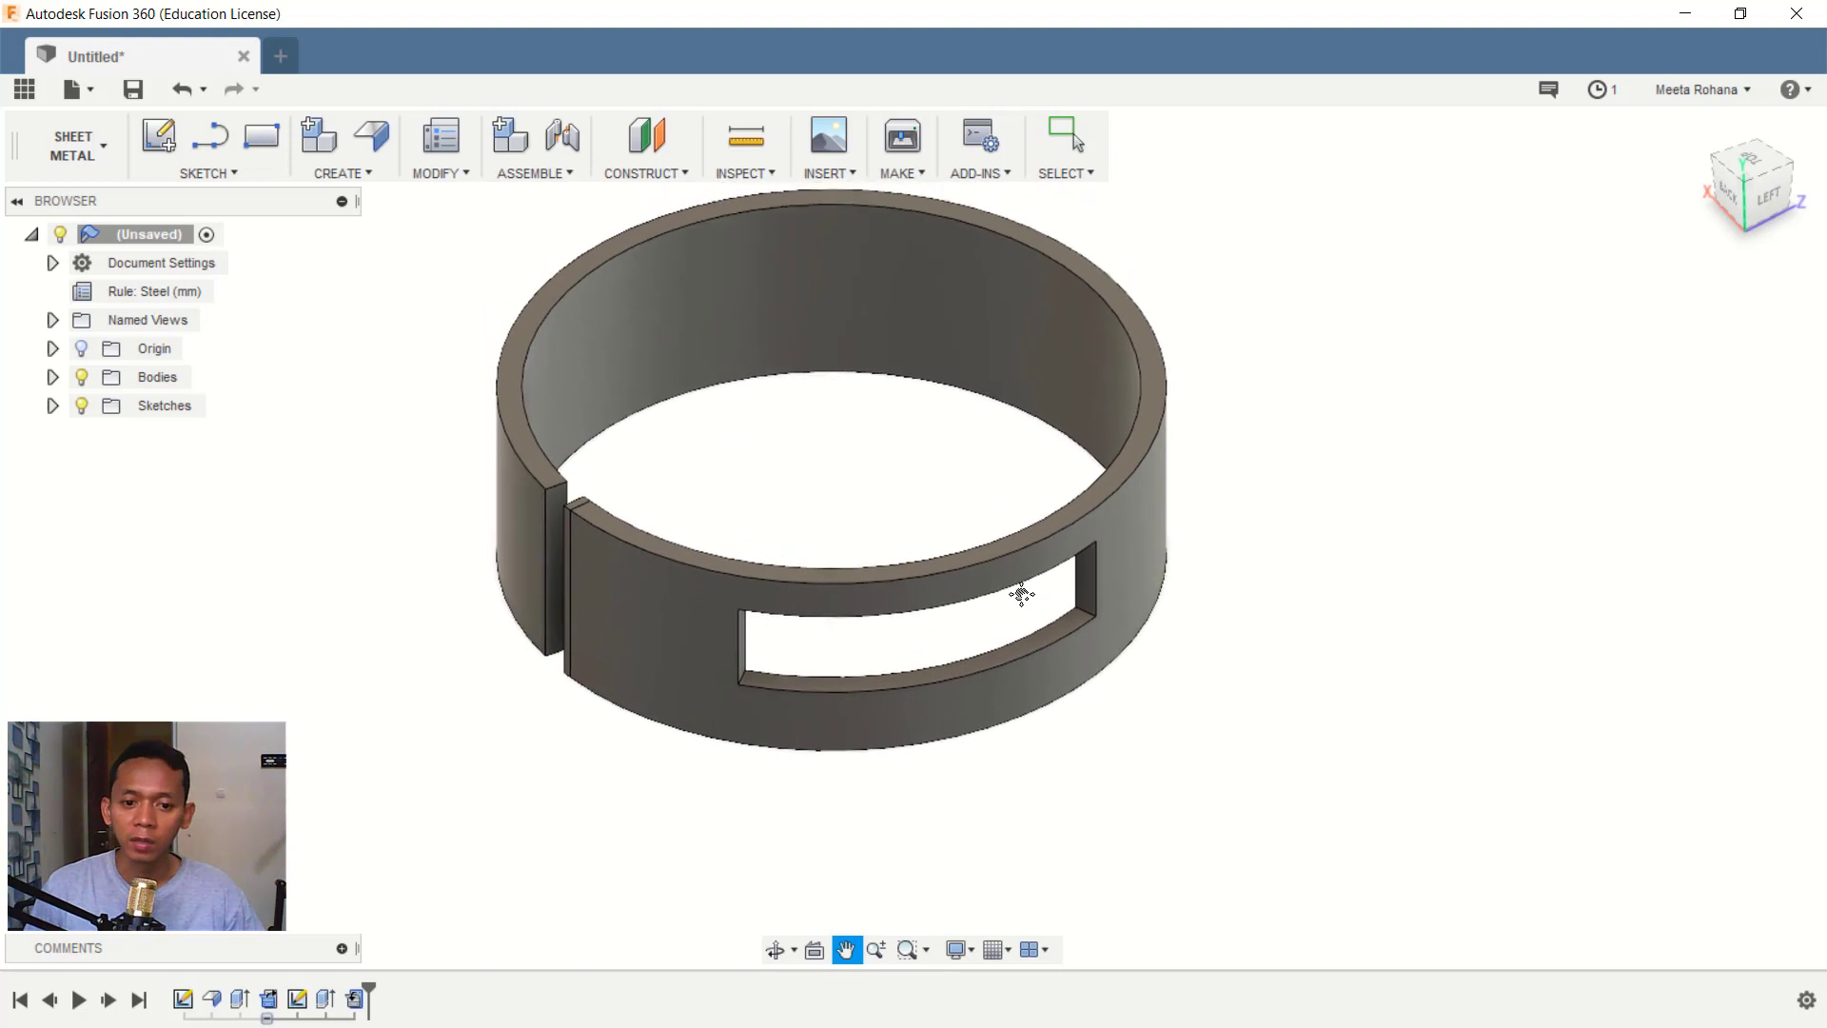